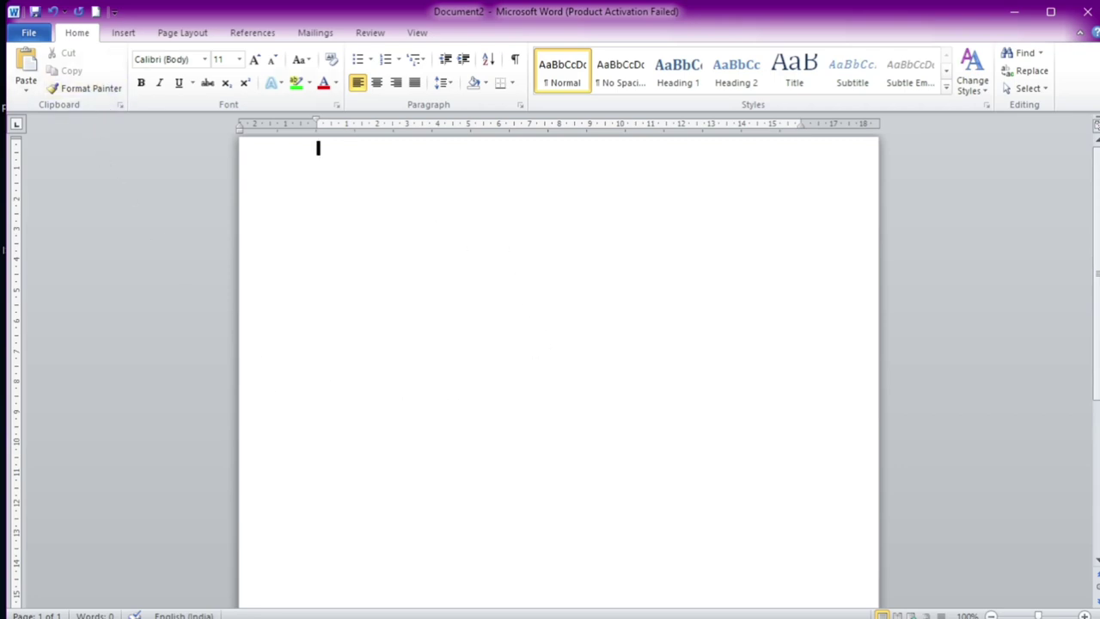
Give the page a light orange (peach) theme colour as its background through Page Color
{"action": "scroll", "coordinate": [542, 352], "scroll_direction": "down", "scroll_amount": 5}
{"action": "scroll", "coordinate": [522, 350], "scroll_direction": "up", "scroll_amount": 5}
{"action": "left_click", "coordinate": [193, 35]}
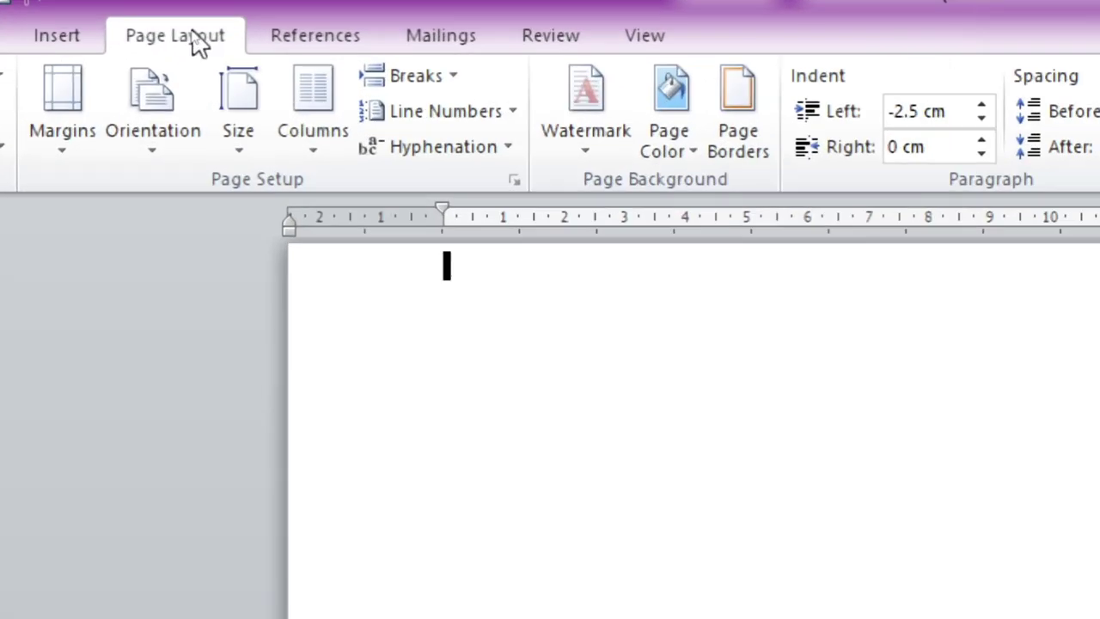
{"action": "left_click", "coordinate": [612, 112]}
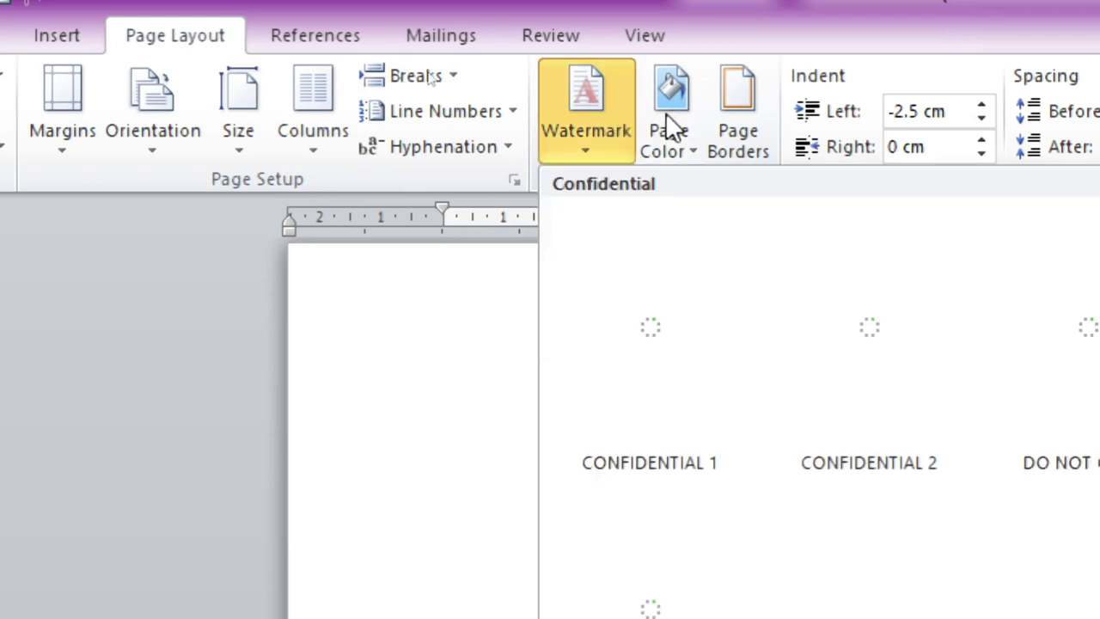
{"action": "left_click", "coordinate": [671, 129]}
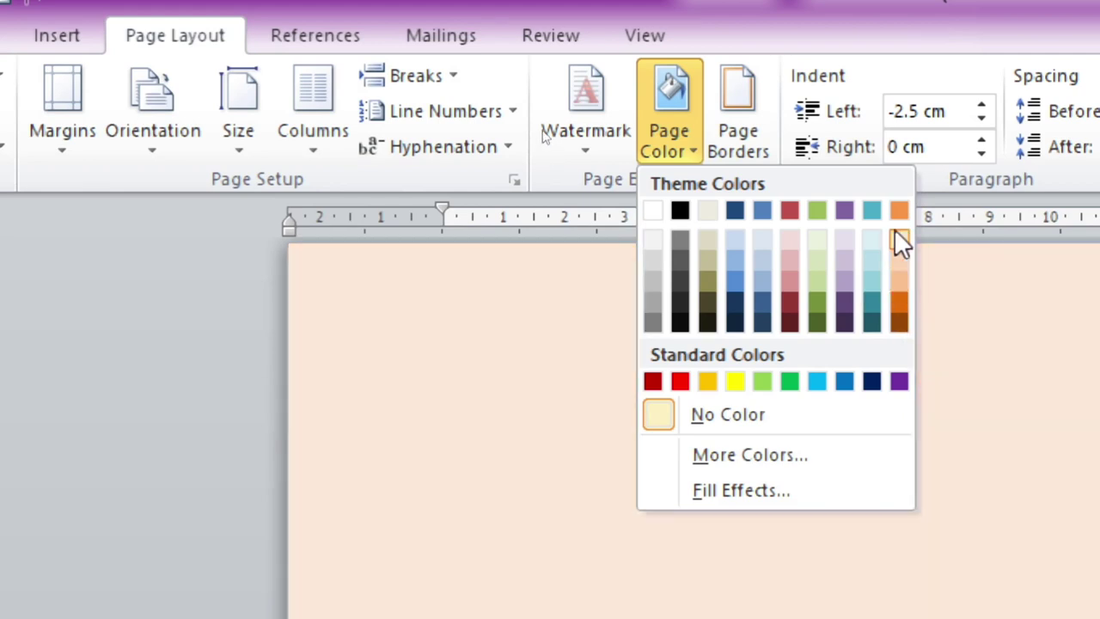
{"action": "left_click", "coordinate": [893, 236]}
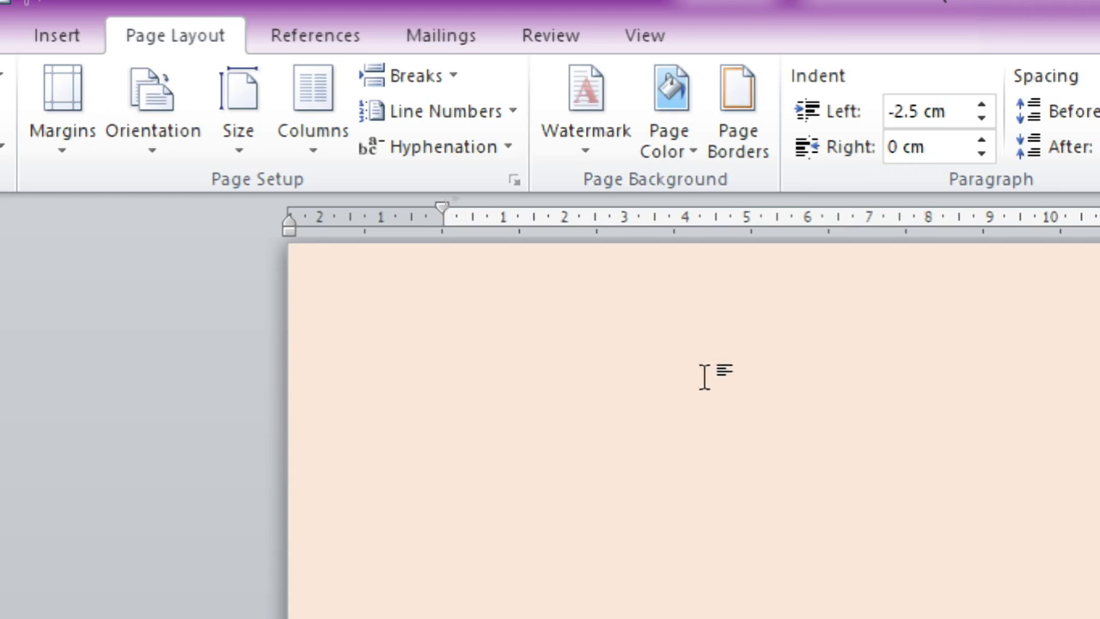
{"action": "left_click", "coordinate": [675, 129]}
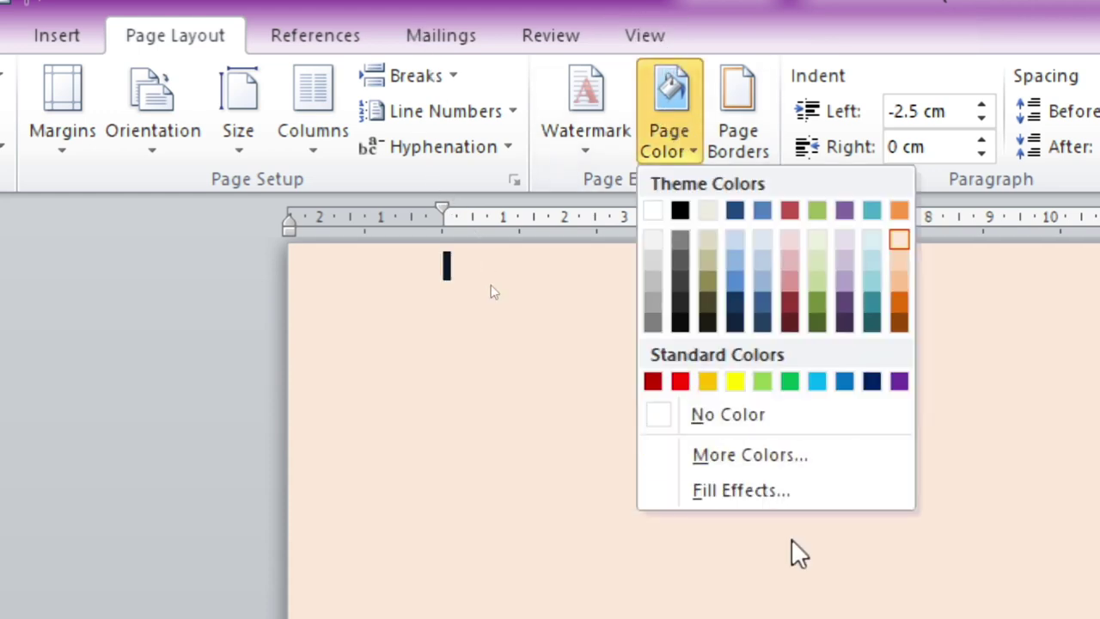
Fill the page background with the Narrow vertical pattern from Fill Effects
{"action": "left_click", "coordinate": [790, 505]}
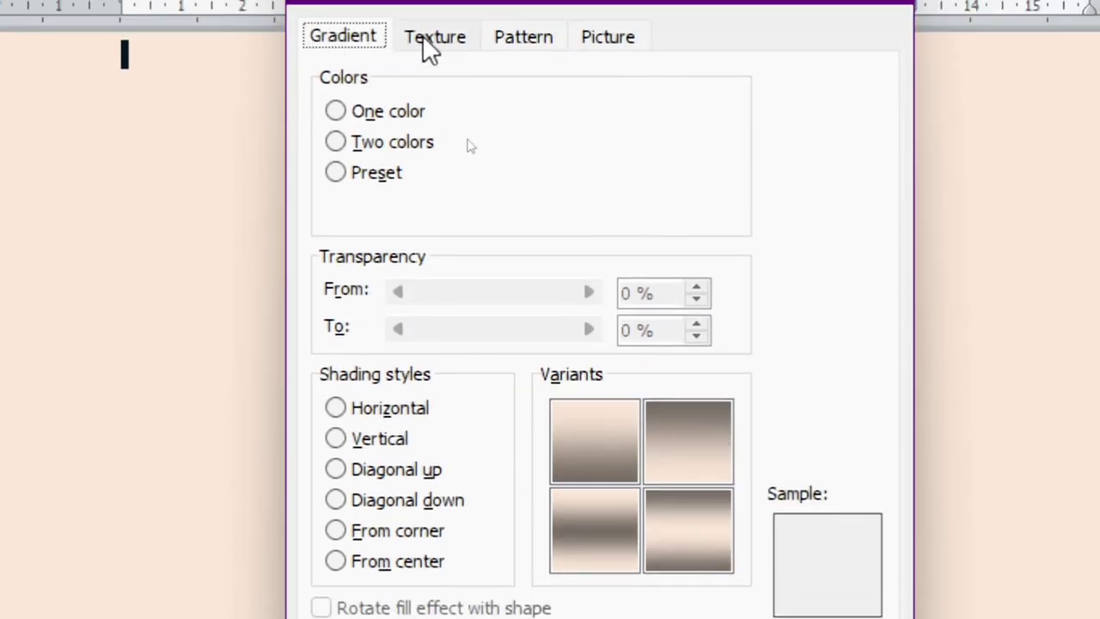
{"action": "left_click", "coordinate": [435, 36]}
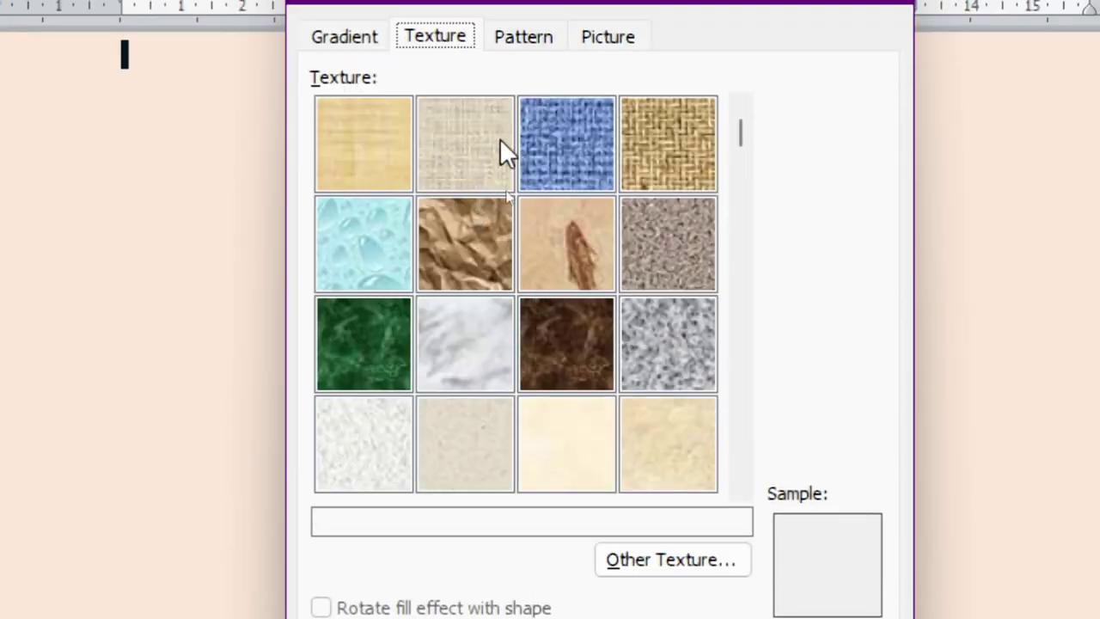
{"action": "left_click", "coordinate": [521, 38]}
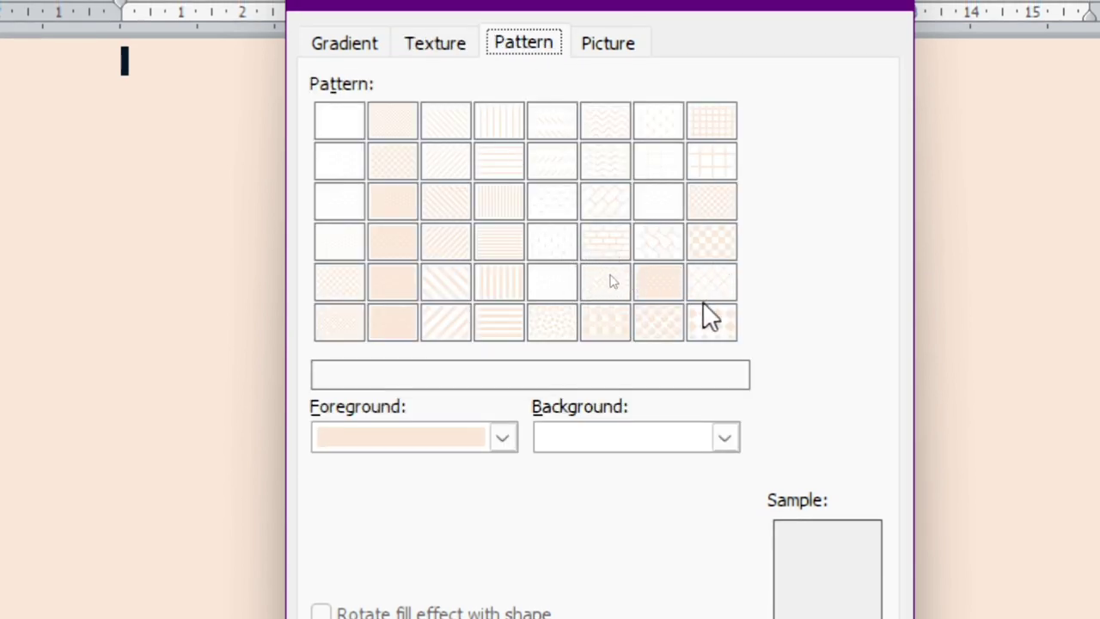
{"action": "left_click", "coordinate": [498, 210]}
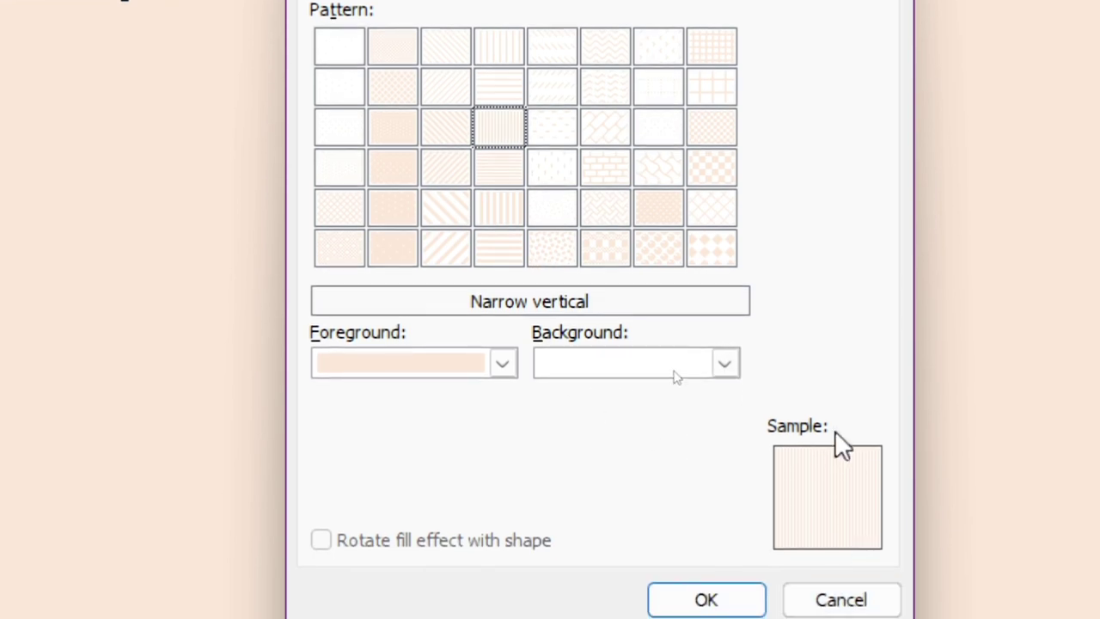
{"action": "left_click", "coordinate": [705, 599]}
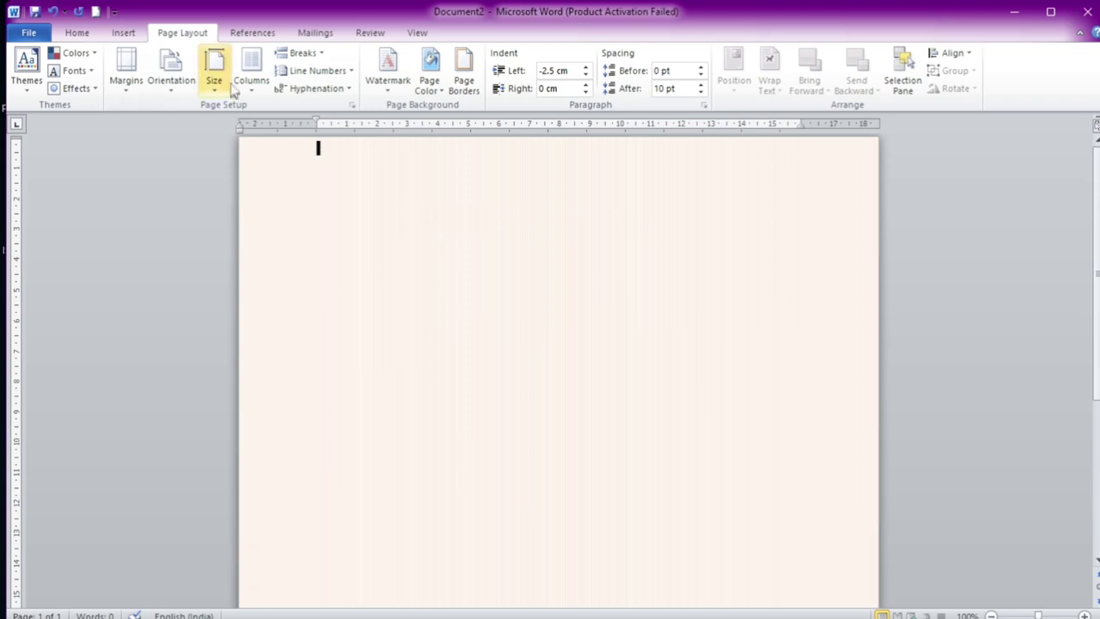
Insert a WordArt box in the red Warm Matte Bevel style
{"action": "left_click", "coordinate": [125, 38]}
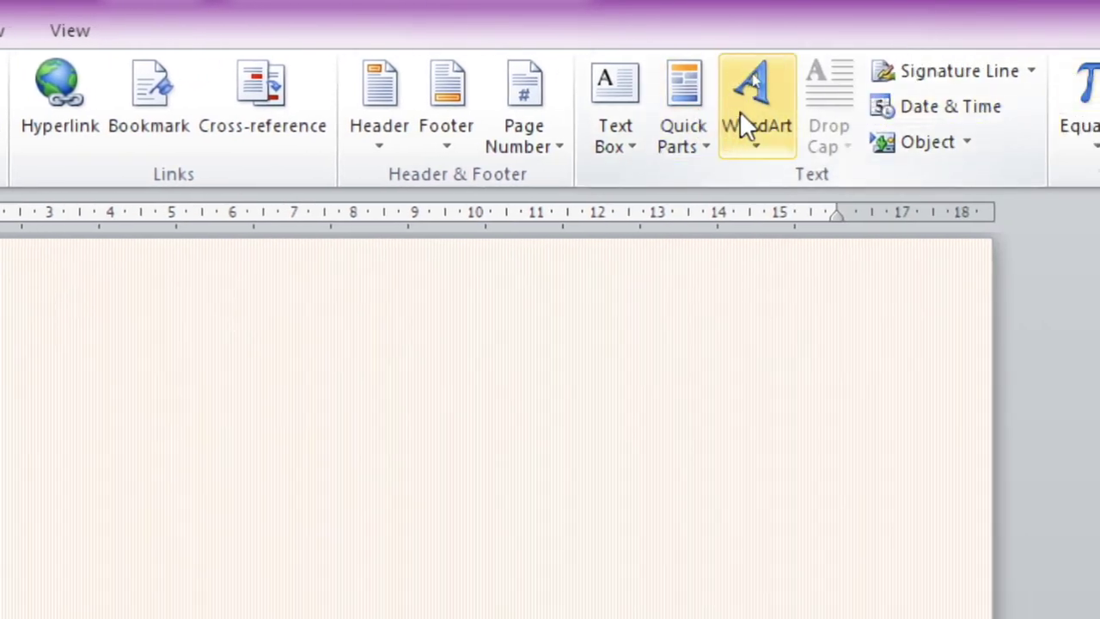
{"action": "left_click", "coordinate": [742, 116]}
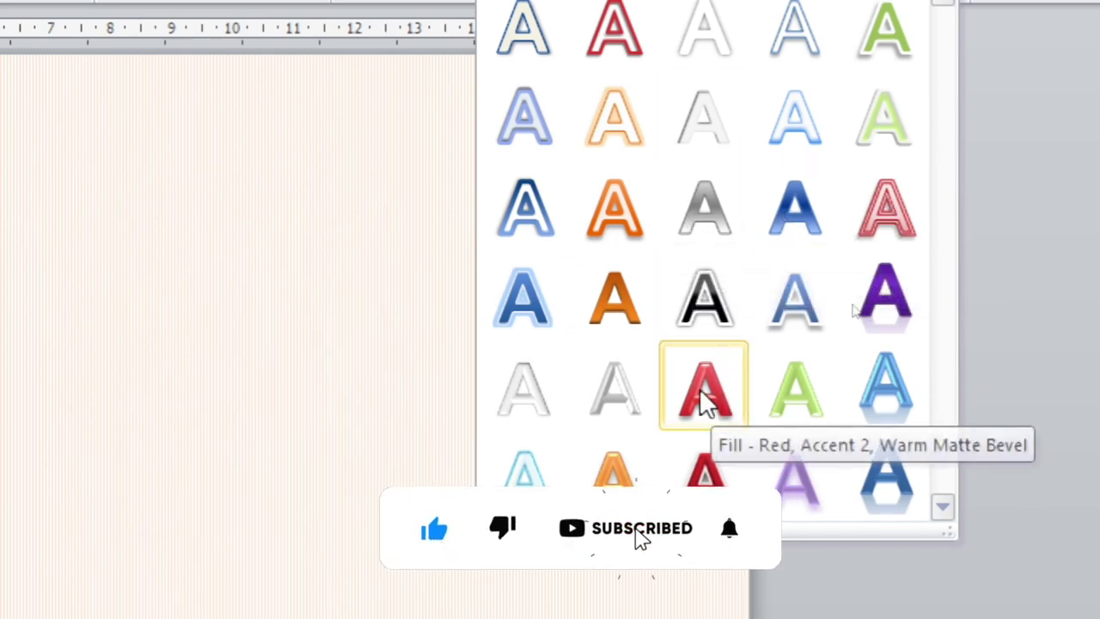
{"action": "left_click", "coordinate": [698, 389]}
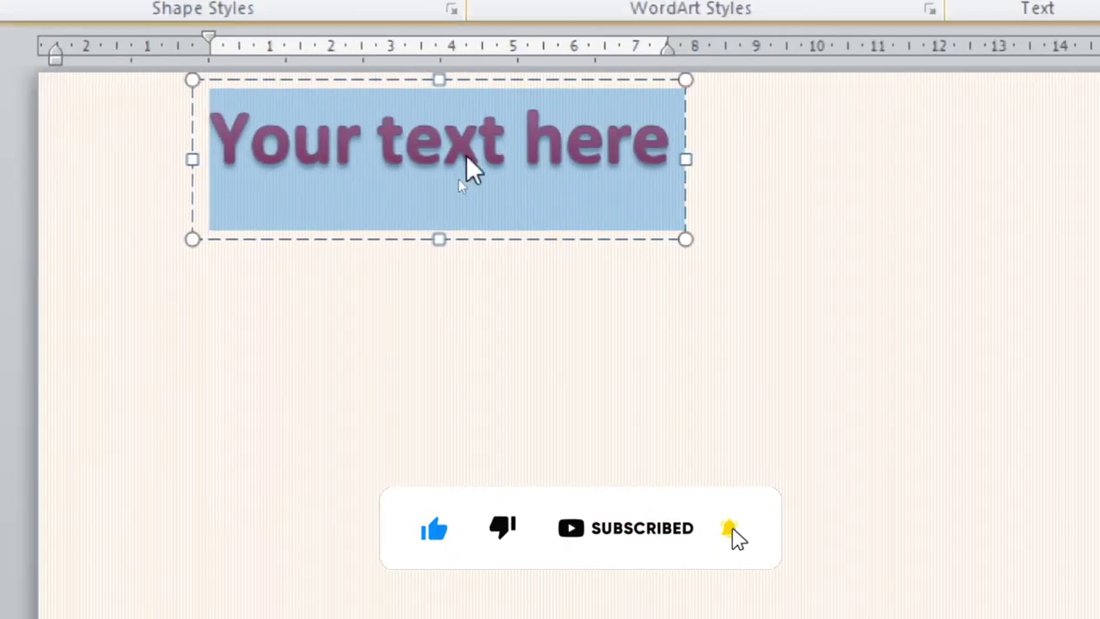
Replace the WordArt placeholder with the heading 'SHARDA COMPUTER CLASSES'
{"action": "left_click", "coordinate": [568, 146]}
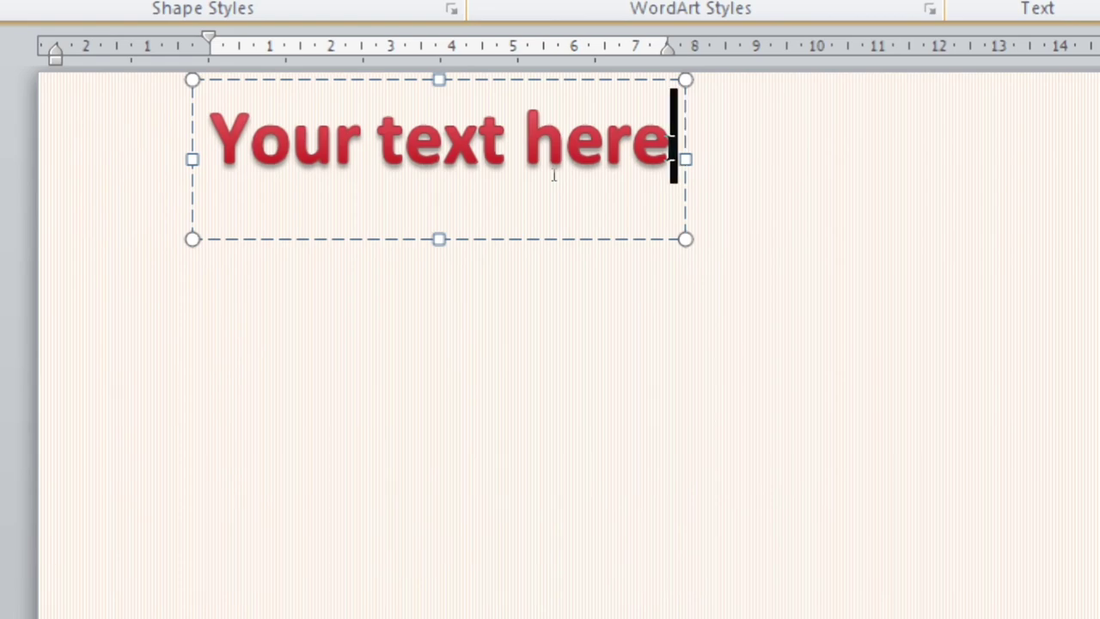
{"action": "key", "text": "ctrl+a"}
{"action": "key", "text": "Delete"}
{"action": "type", "text": "Sharda cpmp[u"}
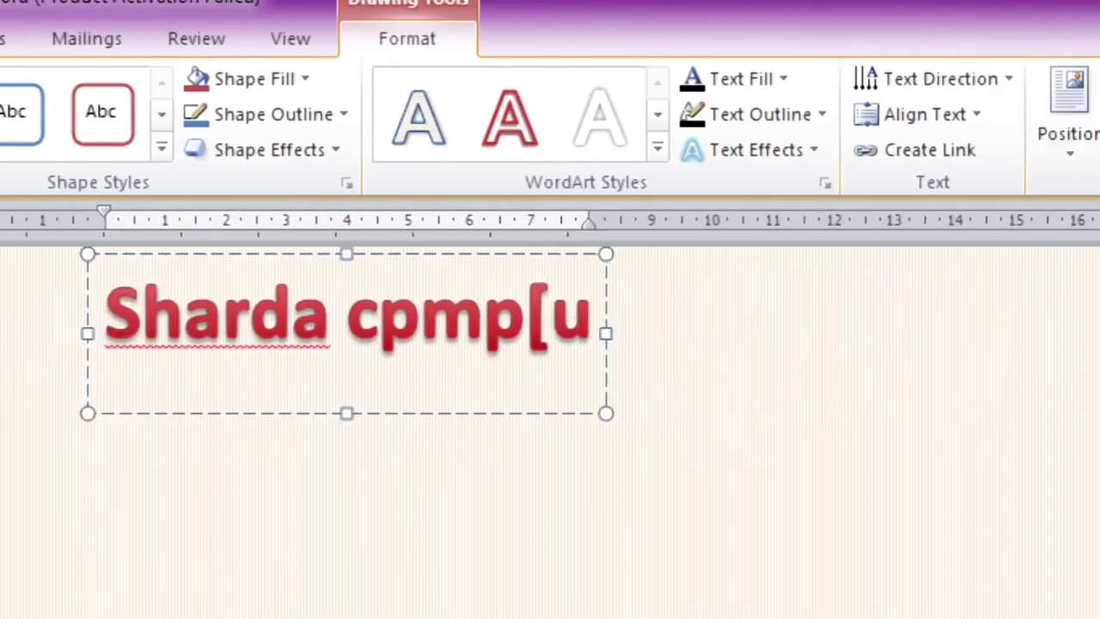
{"action": "type", "text": "t"}
{"action": "key", "text": "ctrl+a"}
{"action": "type", "text": "SHARDA COMP"}
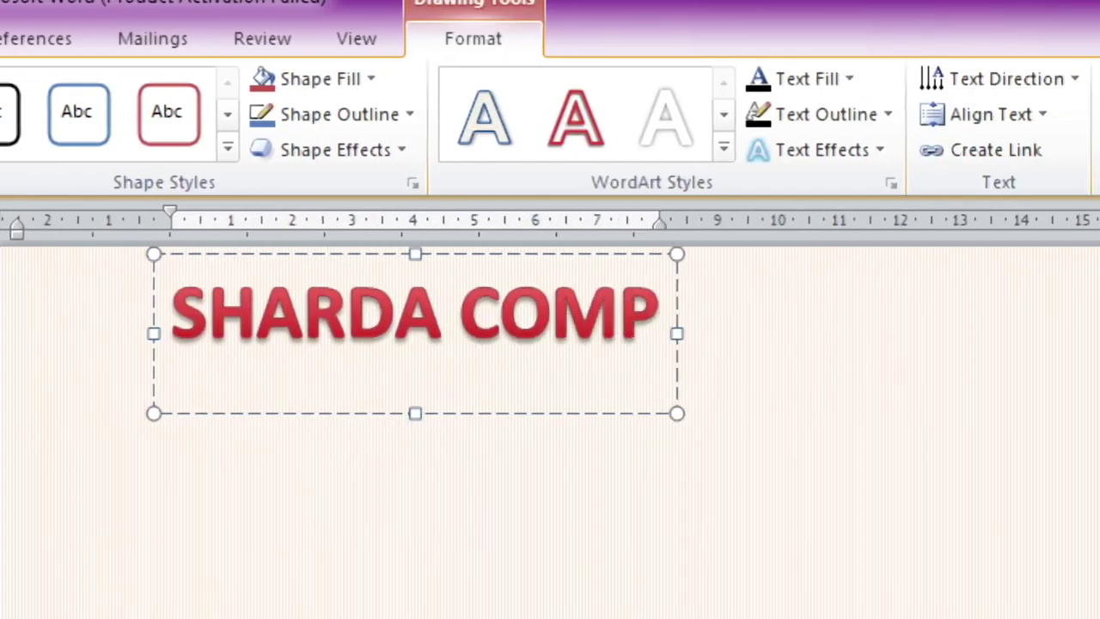
{"action": "type", "text": "UTER CLASSES"}
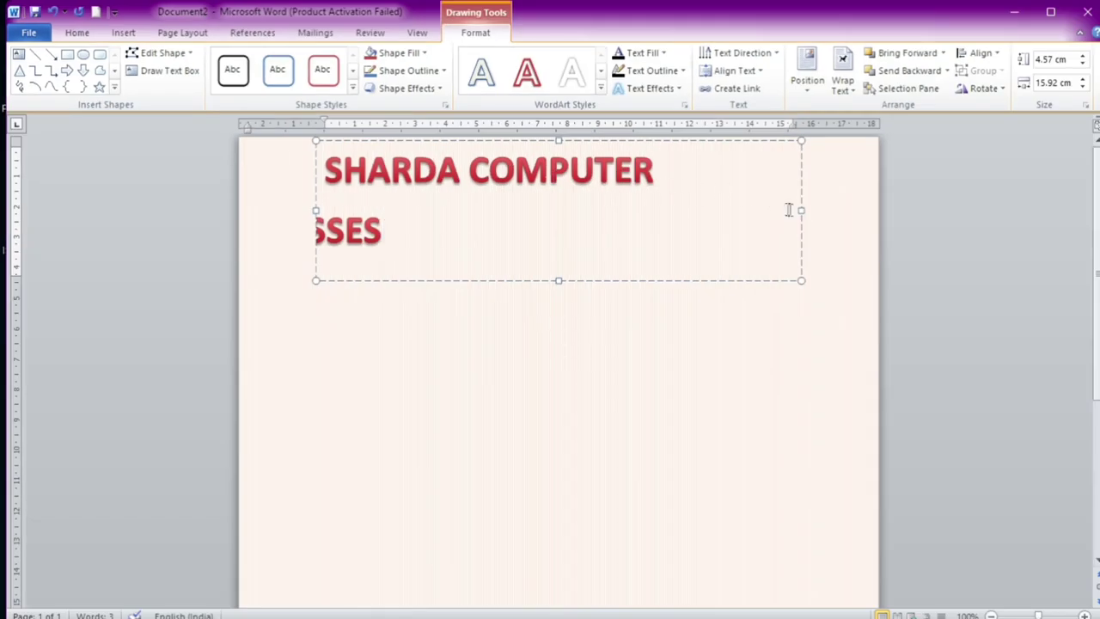
Widen the WordArt box and shift it slightly so the heading has more room
{"action": "left_click_drag", "start_coordinate": [801, 209], "coordinate": [877, 210]}
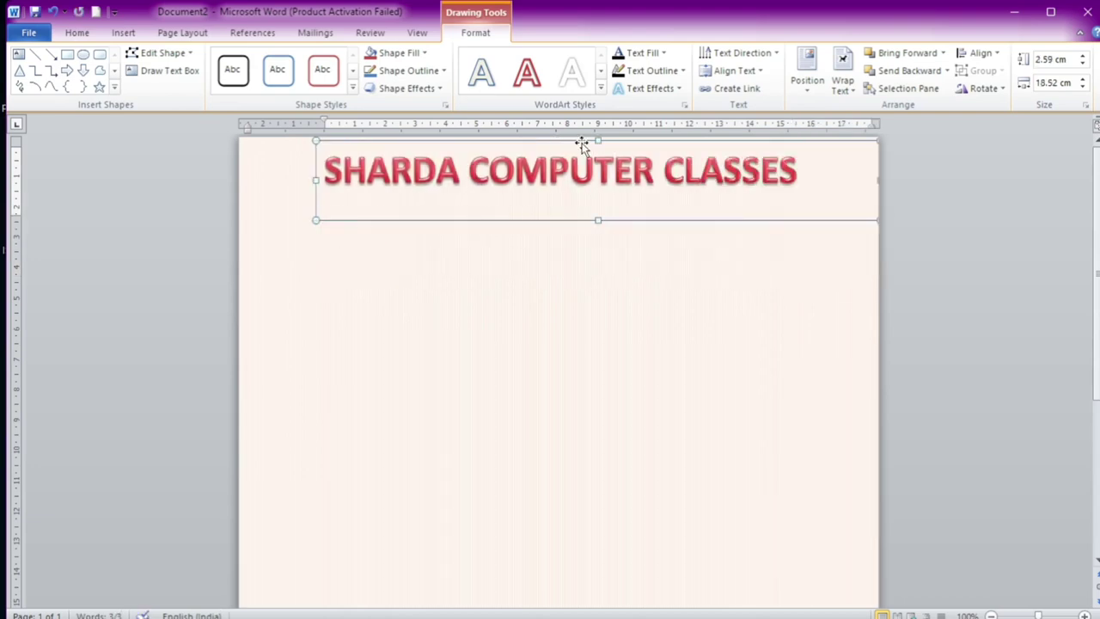
{"action": "left_click_drag", "start_coordinate": [583, 146], "coordinate": [527, 157]}
{"action": "left_click_drag", "start_coordinate": [825, 192], "coordinate": [874, 192]}
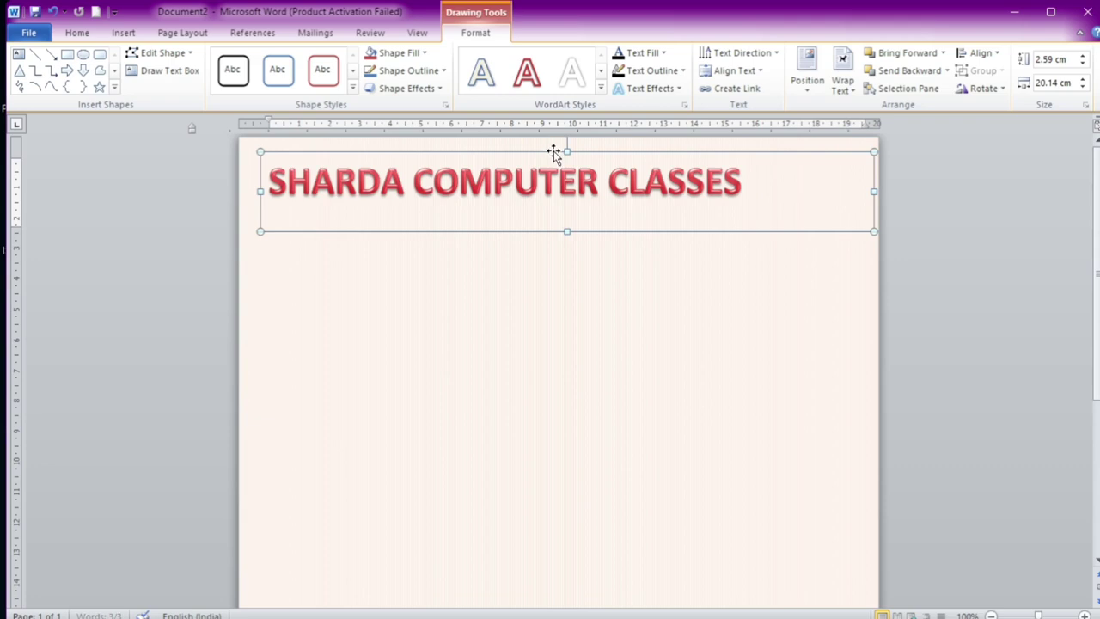
{"action": "key", "text": "Right"}
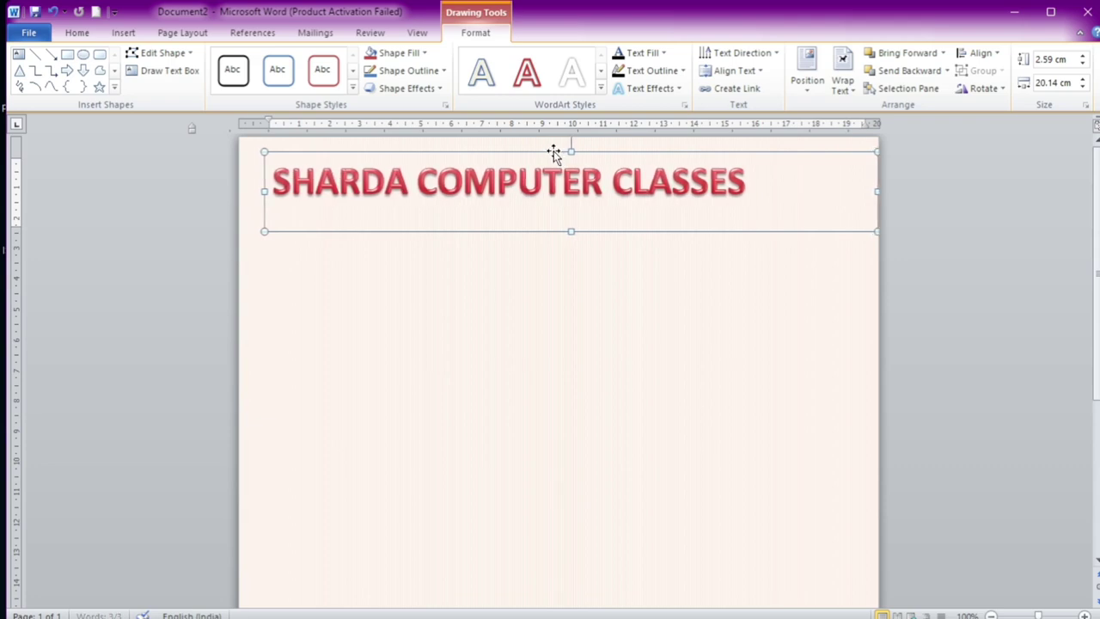
{"action": "key", "text": "Right"}
Set the whole heading text to 48 pt
{"action": "left_click", "coordinate": [750, 185]}
{"action": "key", "text": "shift+Left"}
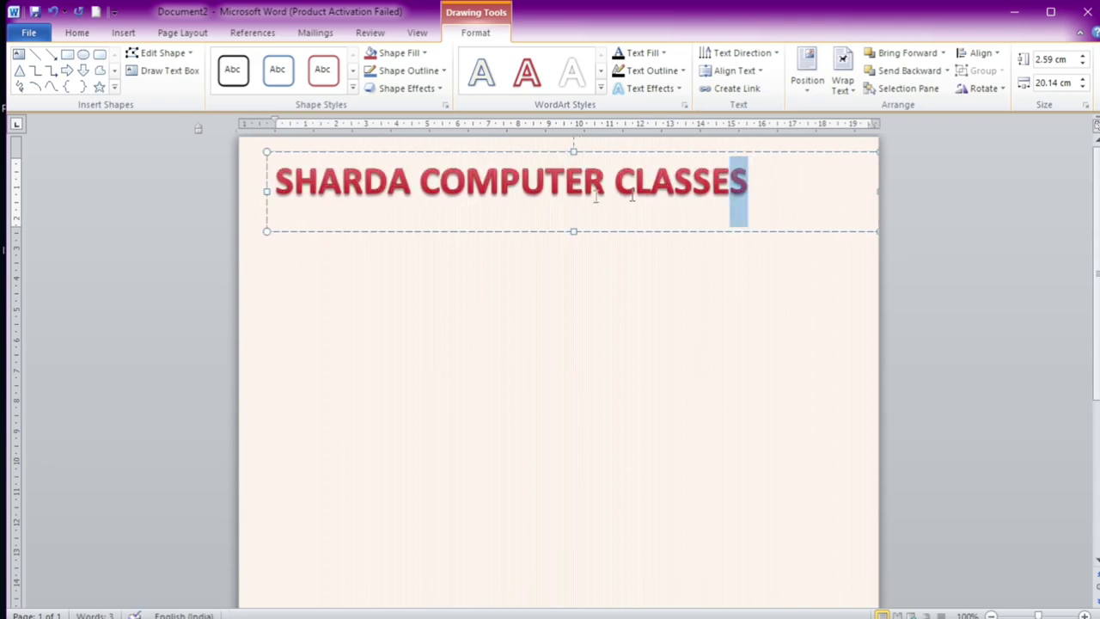
{"action": "key", "text": "ctrl+a"}
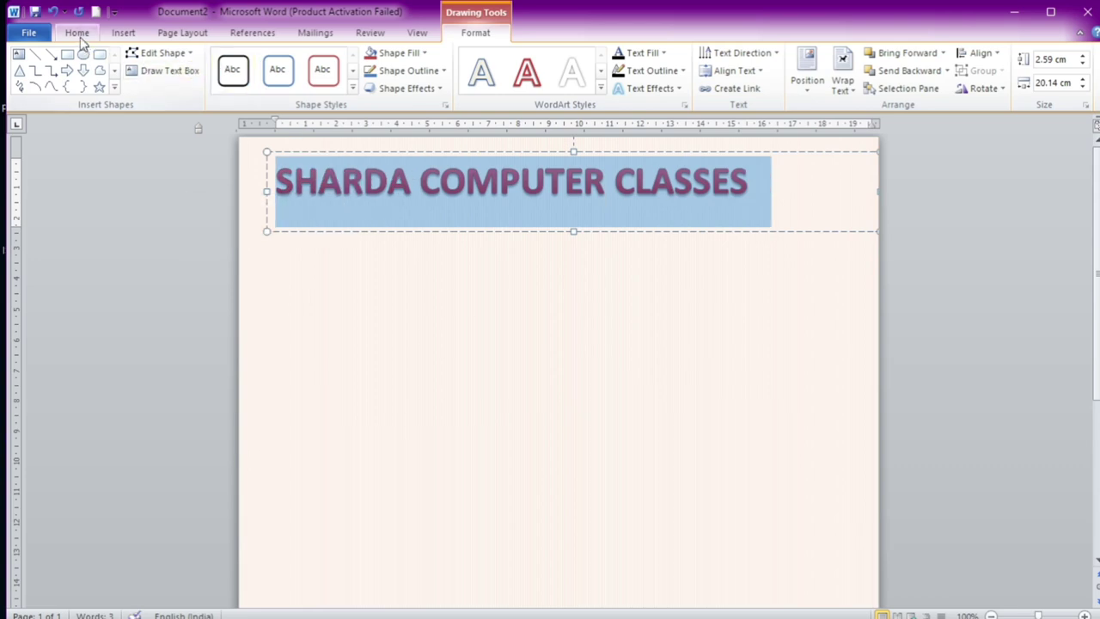
{"action": "left_click", "coordinate": [77, 32]}
{"action": "left_click", "coordinate": [254, 60]}
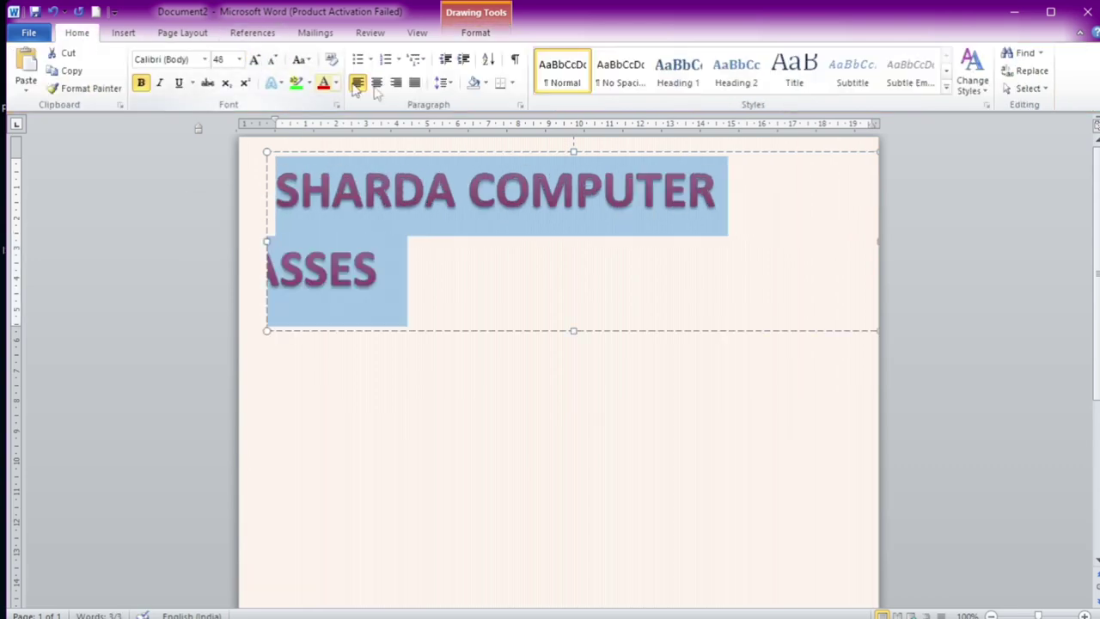
Widen the heading box to one line and move it up to the page top
{"action": "left_click", "coordinate": [513, 189]}
{"action": "left_click", "coordinate": [525, 152]}
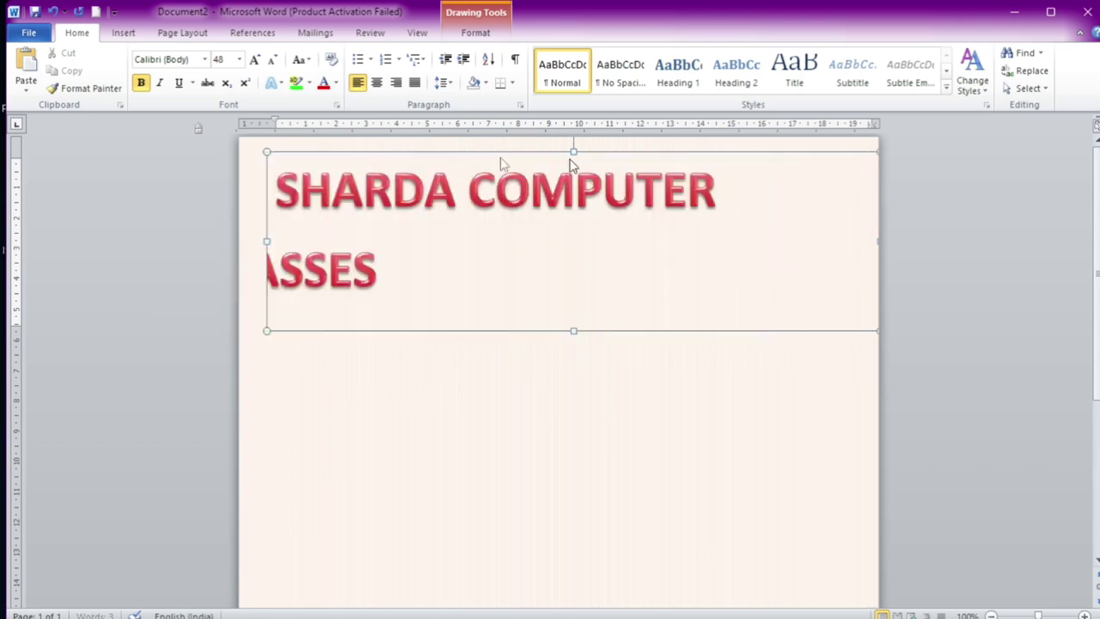
{"action": "left_click_drag", "start_coordinate": [570, 158], "coordinate": [456, 165]}
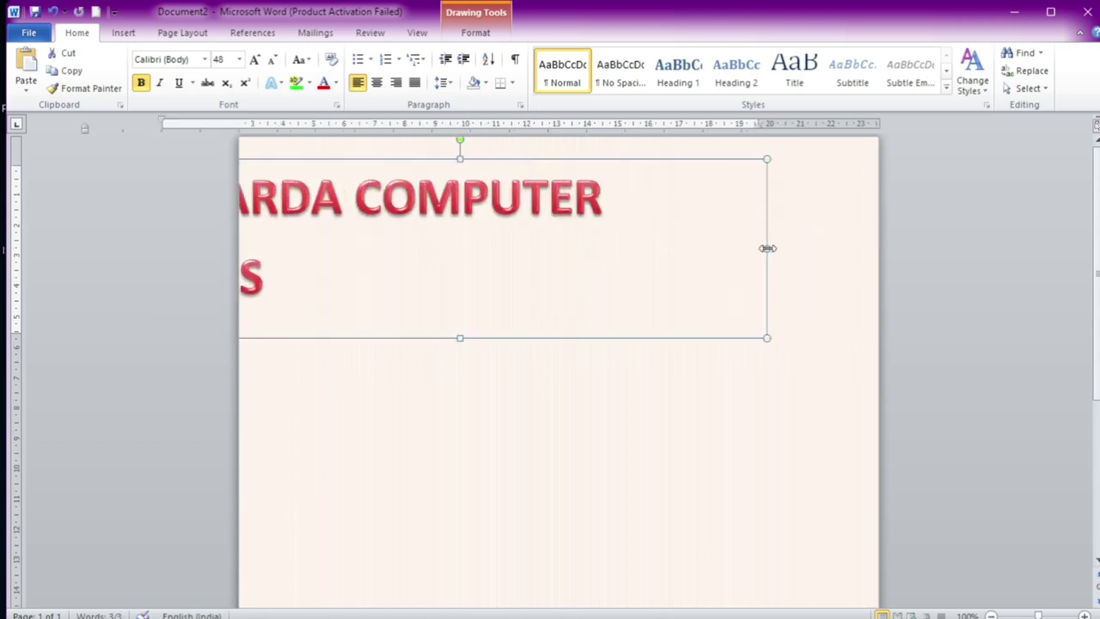
{"action": "left_click_drag", "start_coordinate": [767, 249], "coordinate": [855, 248]}
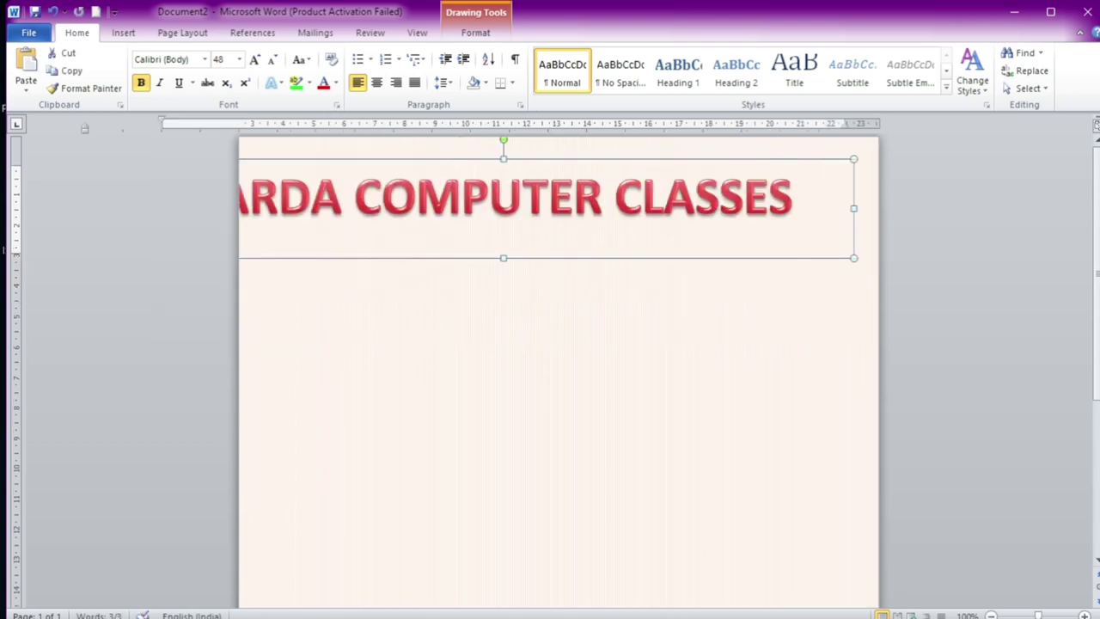
{"action": "left_click_drag", "start_coordinate": [470, 162], "coordinate": [480, 162]}
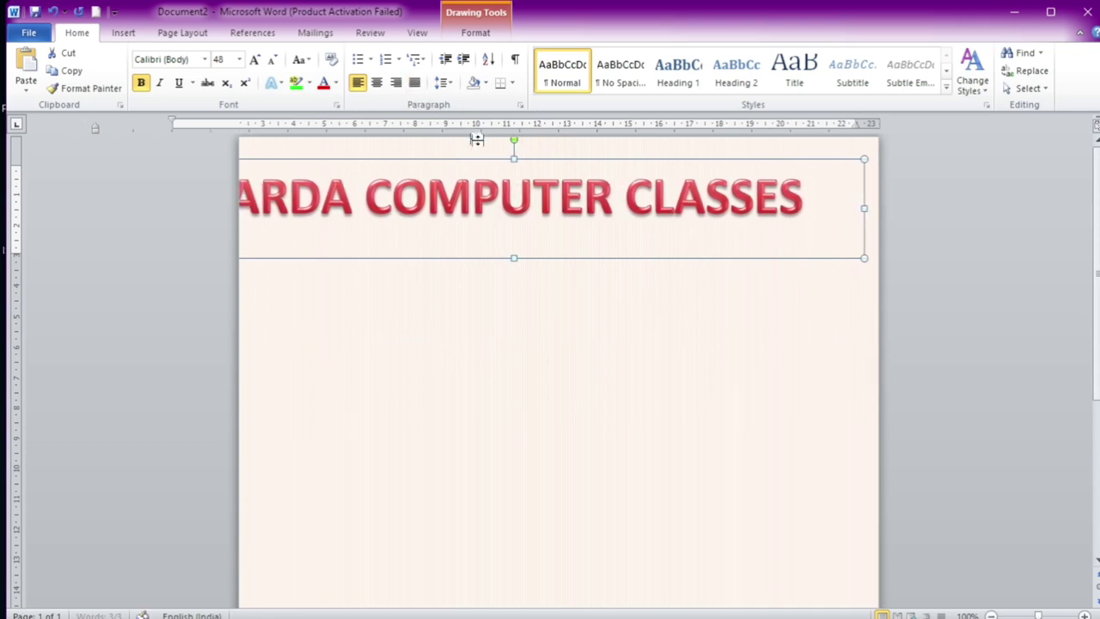
{"action": "left_click_drag", "start_coordinate": [475, 160], "coordinate": [543, 139]}
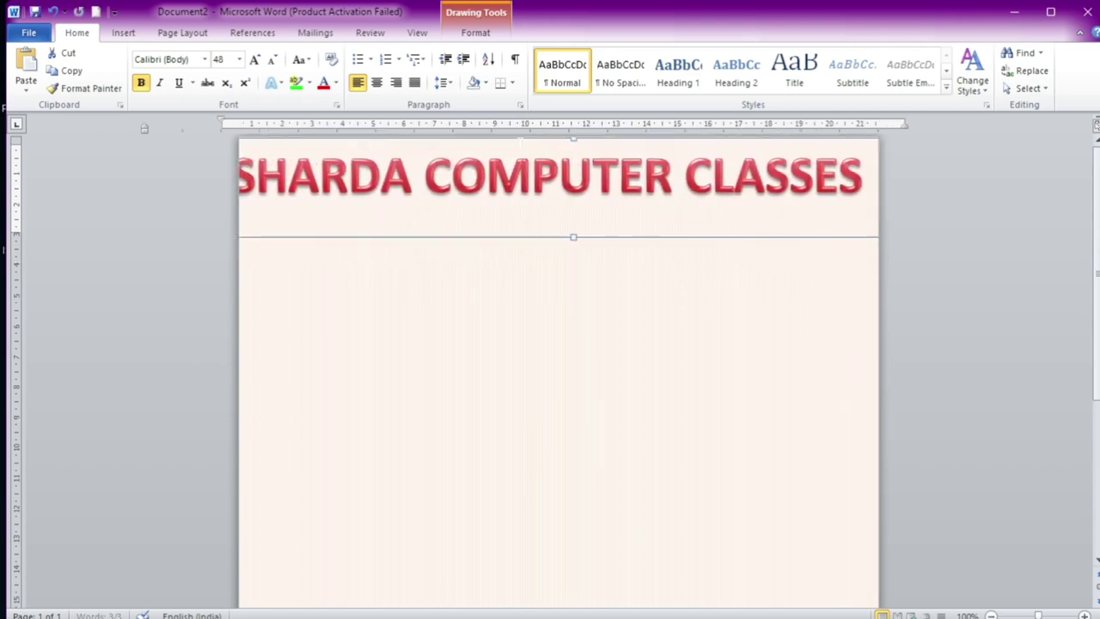
Adjust the heading's font size so the WordArt text is slightly larger
{"action": "triple_click", "coordinate": [699, 179]}
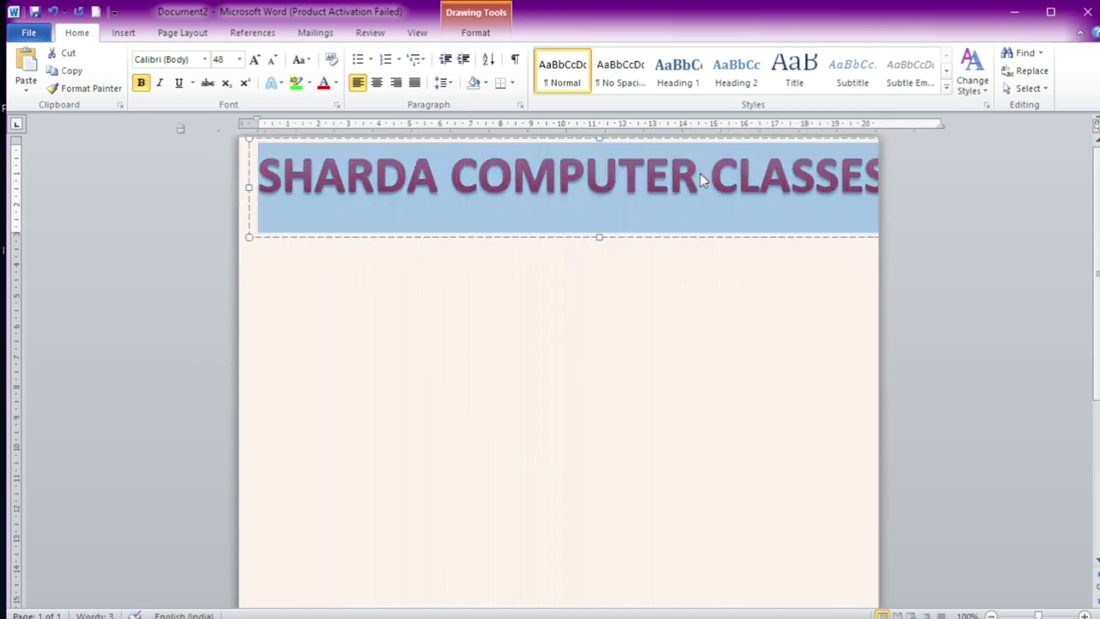
{"action": "key", "text": "ctrl+shift+less"}
{"action": "key", "text": "Return"}
{"action": "left_click", "coordinate": [589, 226]}
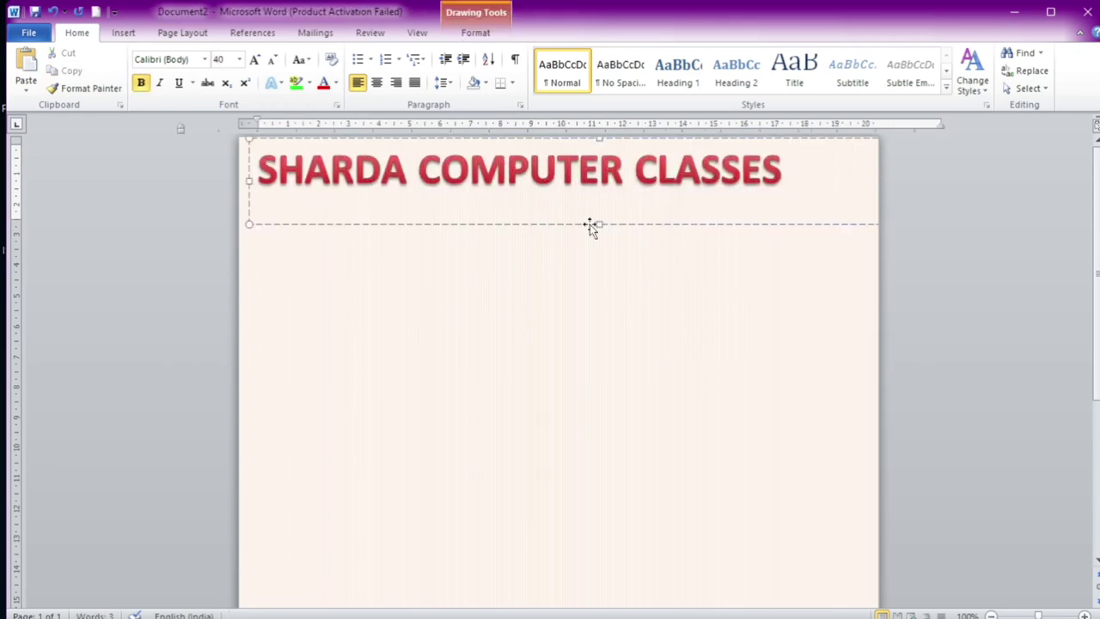
{"action": "left_click", "coordinate": [611, 238]}
{"action": "left_click", "coordinate": [602, 238]}
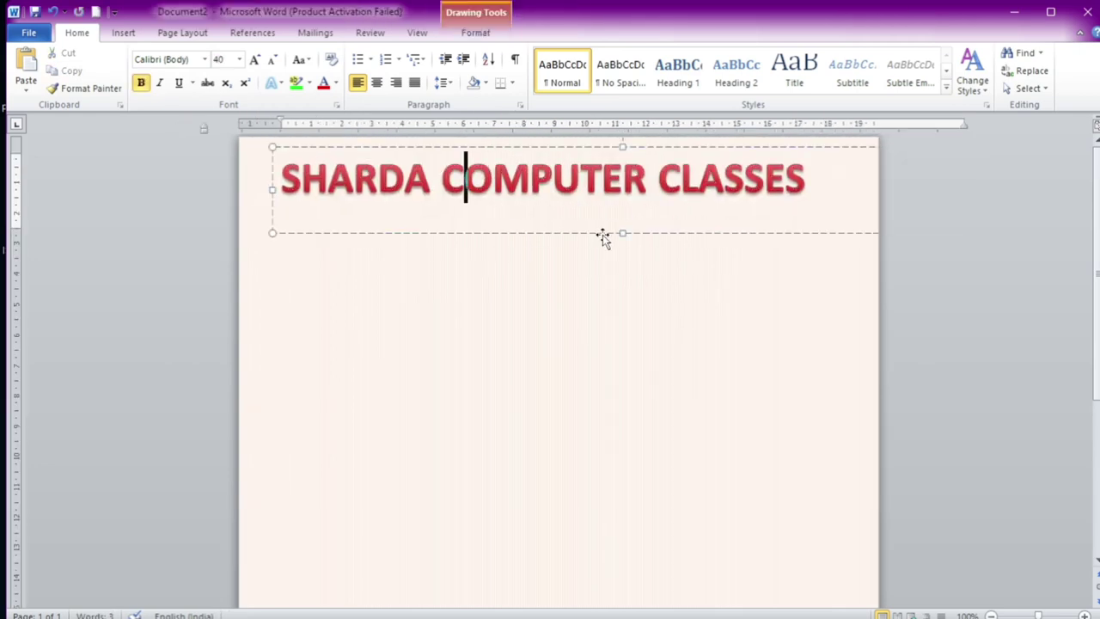
{"action": "key", "text": "Escape"}
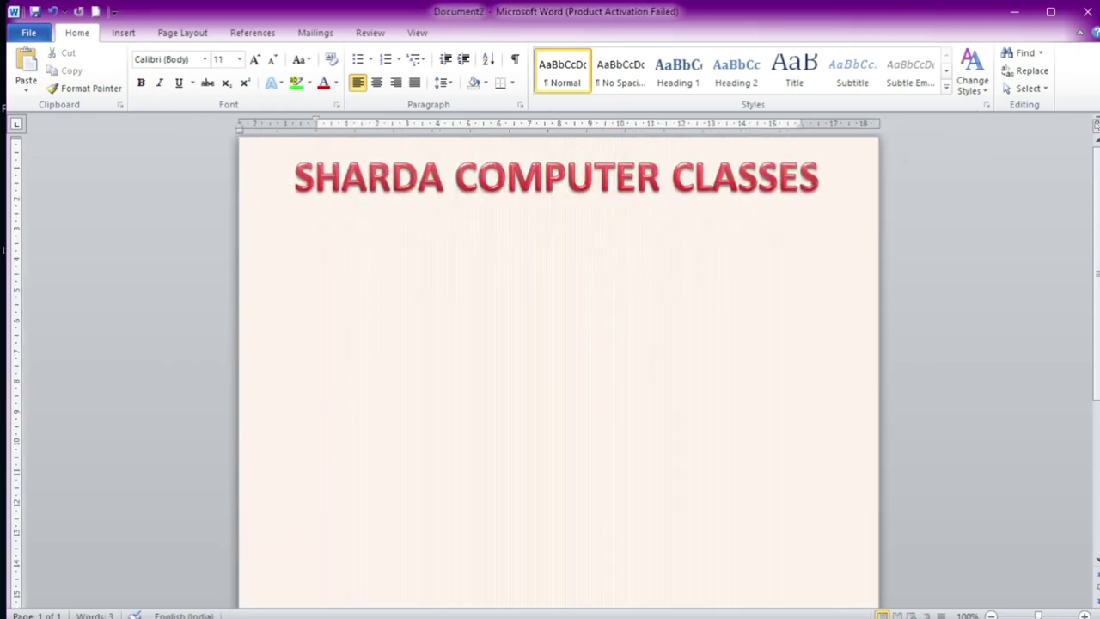
Colour the SHARDA COMPUTER CLASSES heading text black
{"action": "left_click", "coordinate": [570, 213]}
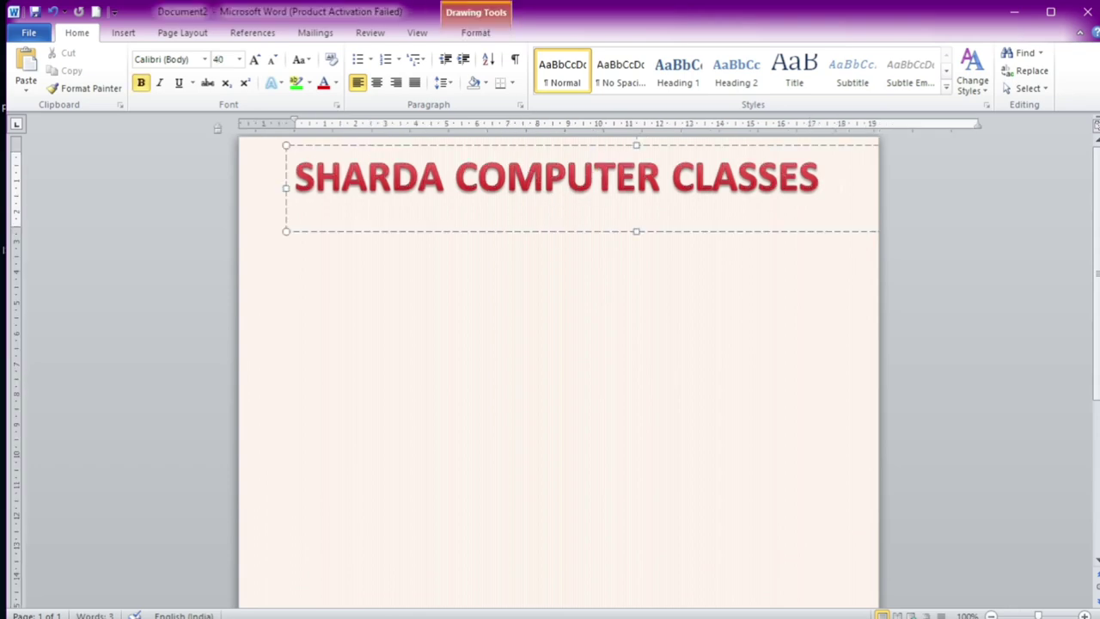
{"action": "key", "text": "ctrl+a"}
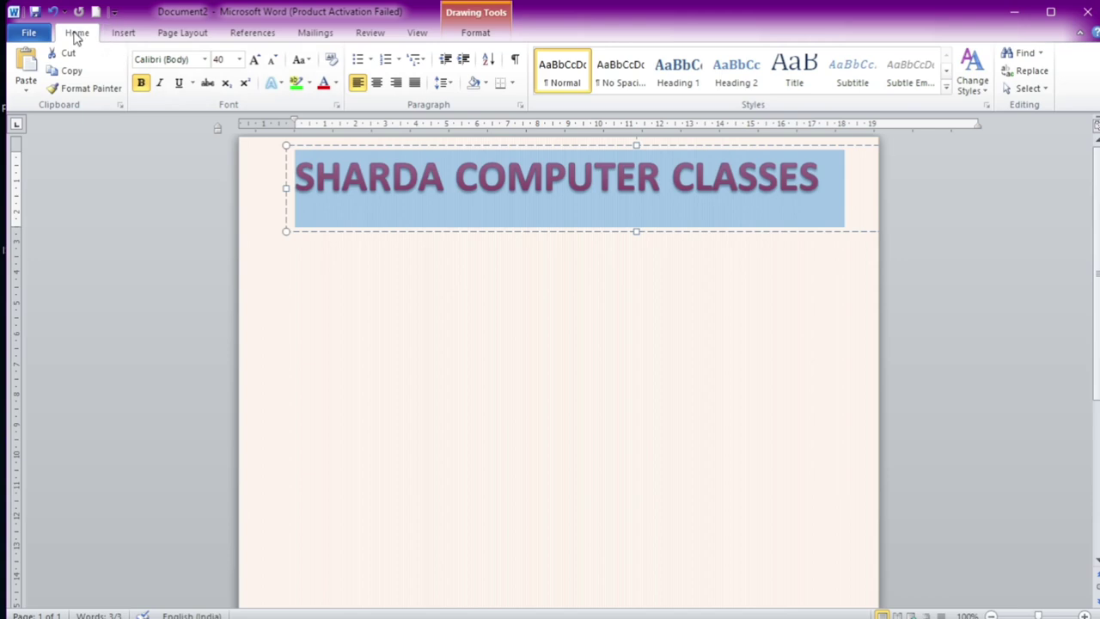
{"action": "left_click", "coordinate": [336, 82]}
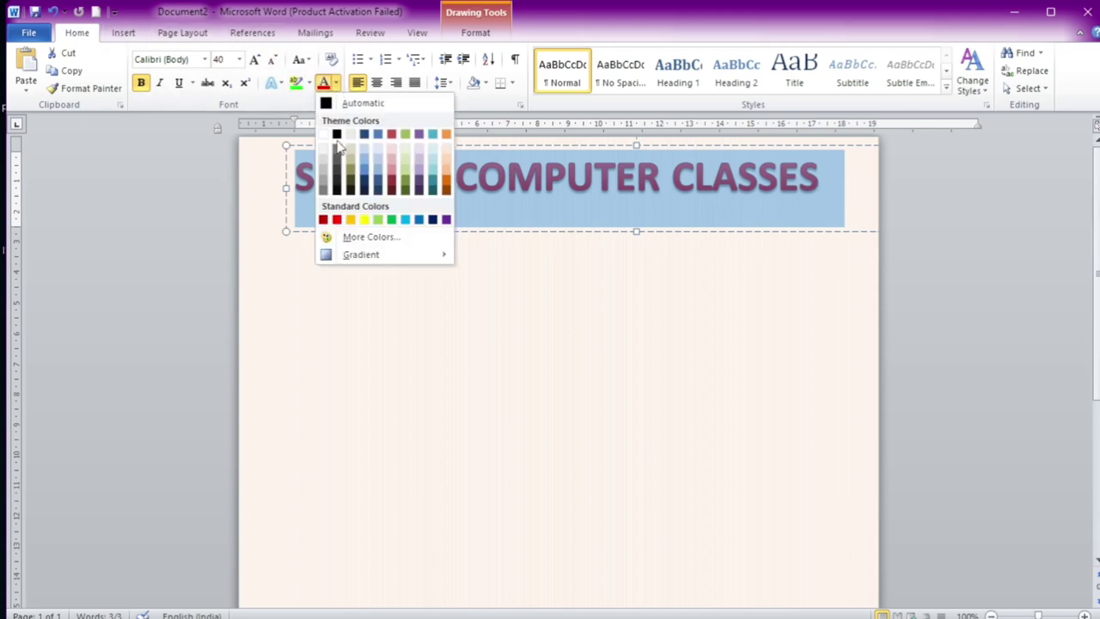
{"action": "left_click", "coordinate": [337, 135]}
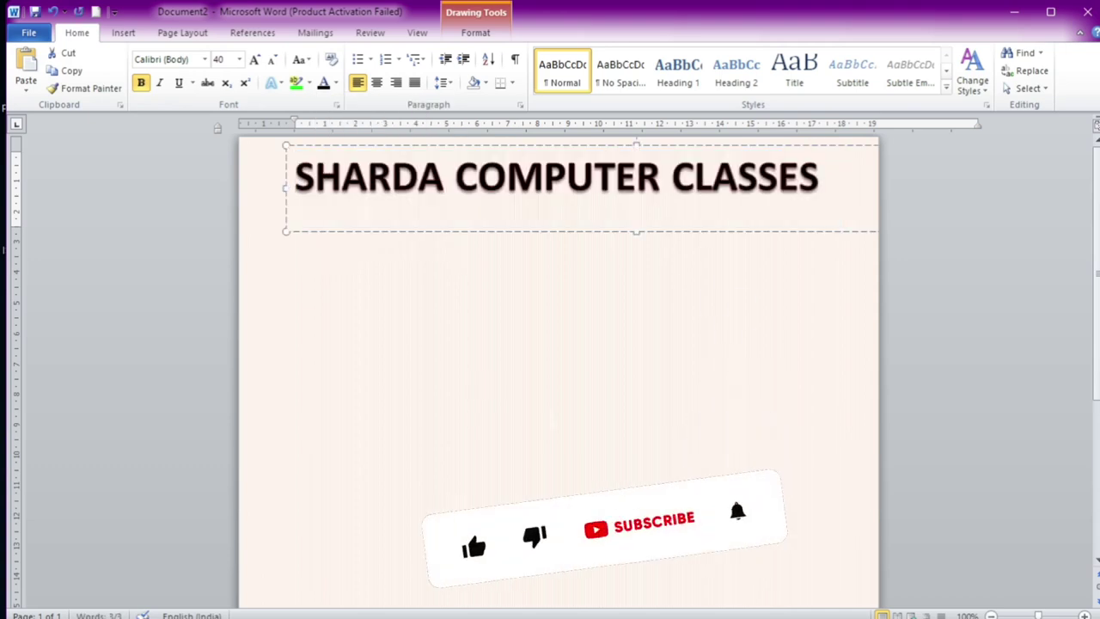
{"action": "left_click", "coordinate": [318, 149]}
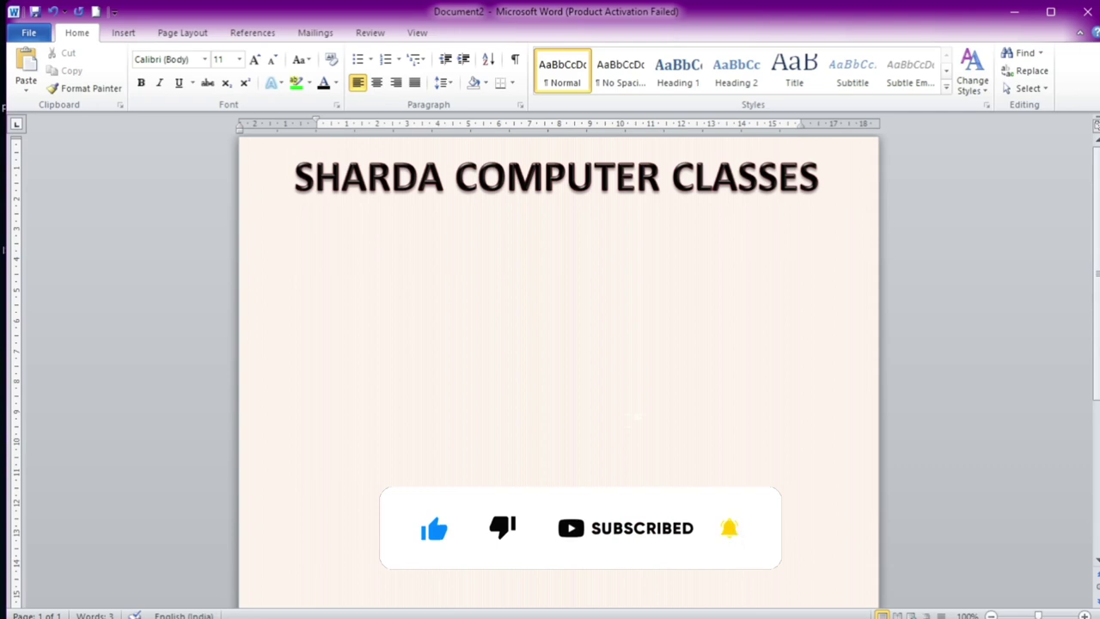
Draw a wide Text Box shape directly beneath the WordArt heading
{"action": "left_click", "coordinate": [129, 34]}
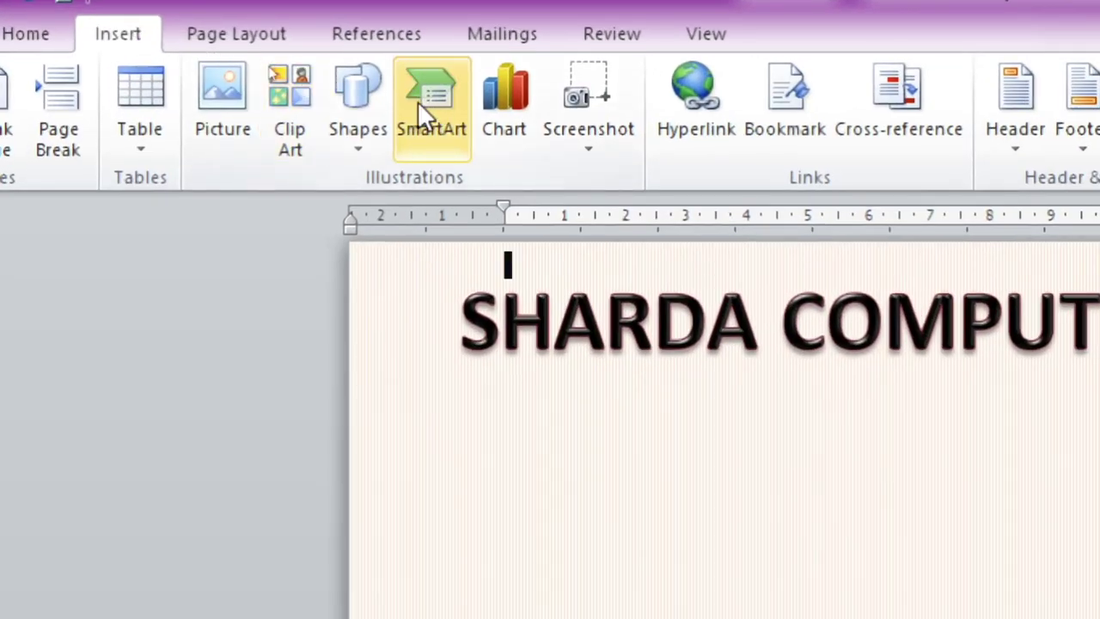
{"action": "left_click", "coordinate": [340, 105]}
{"action": "left_click", "coordinate": [344, 211]}
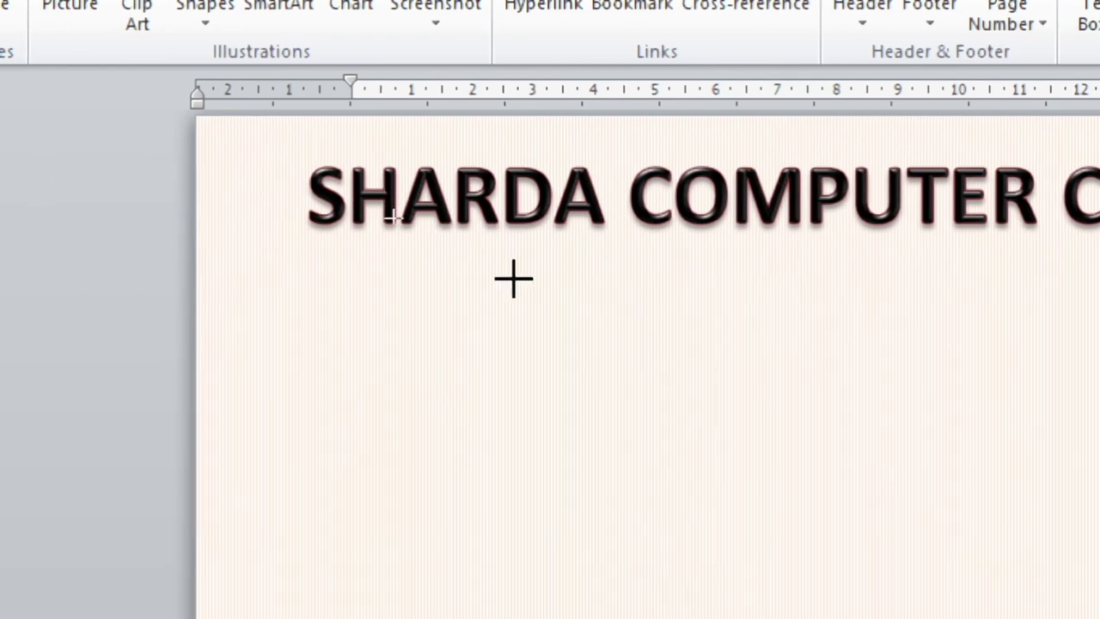
{"action": "left_click_drag", "start_coordinate": [472, 268], "coordinate": [824, 442]}
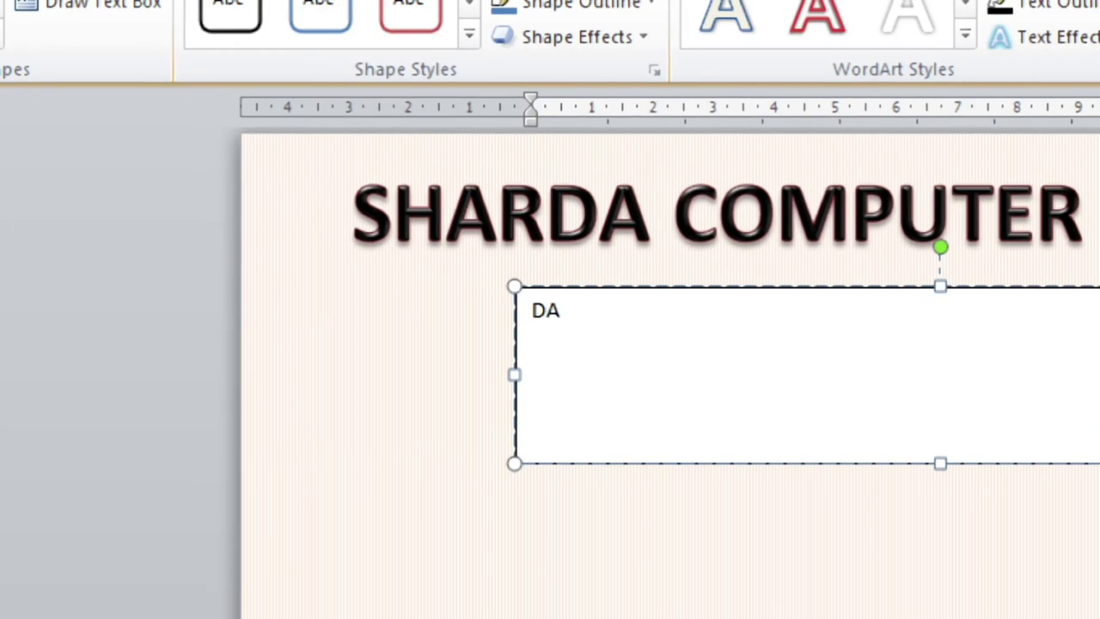
Type the institute's address and PIN code in the text box and enlarge it three font steps
{"action": "type", "text": "DABHAI"}
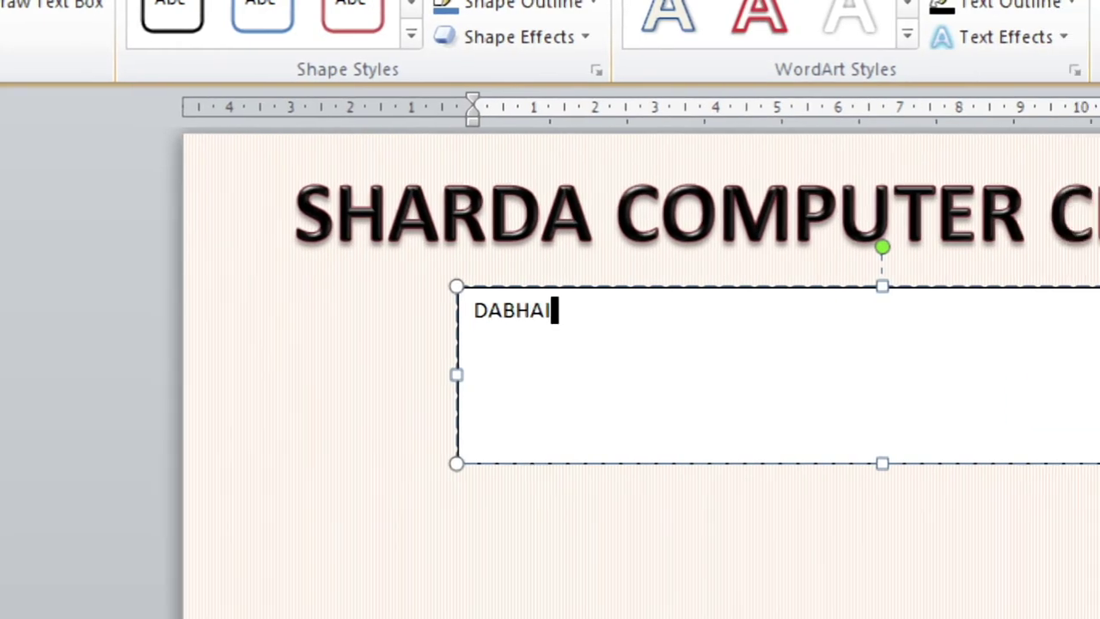
{"action": "type", "text": "CH PA"}
{"action": "key", "text": "BackSpace"}
{"action": "key", "text": "BackSpace"}
{"action": "key", "text": "BackSpace"}
{"action": "type", "text": "PATEPUR"}
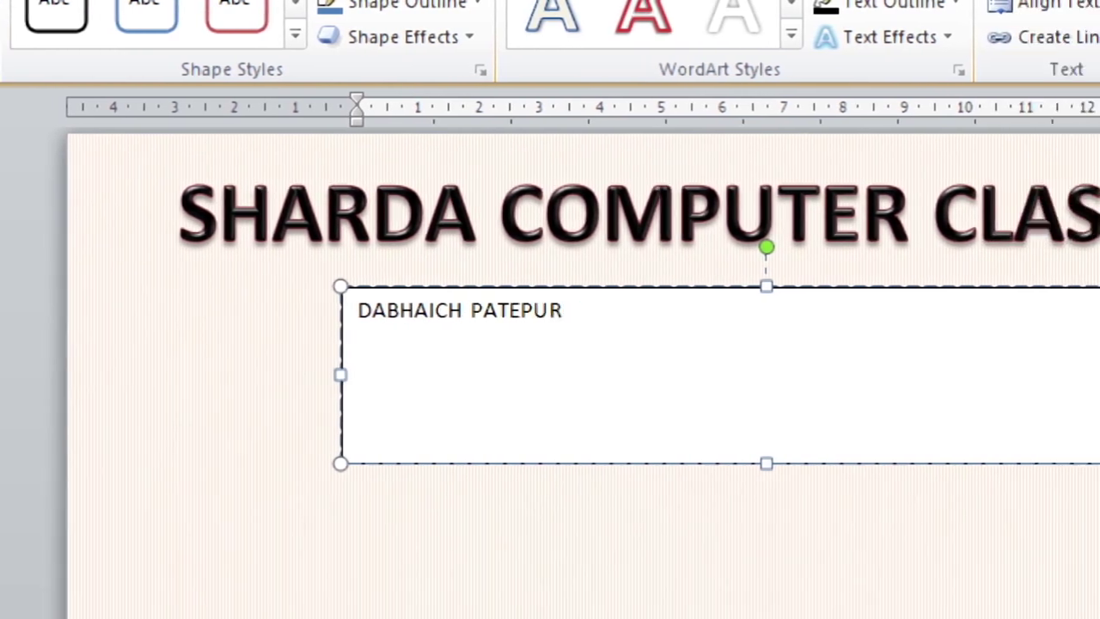
{"action": "type", "text": " VAISHALI,843110"}
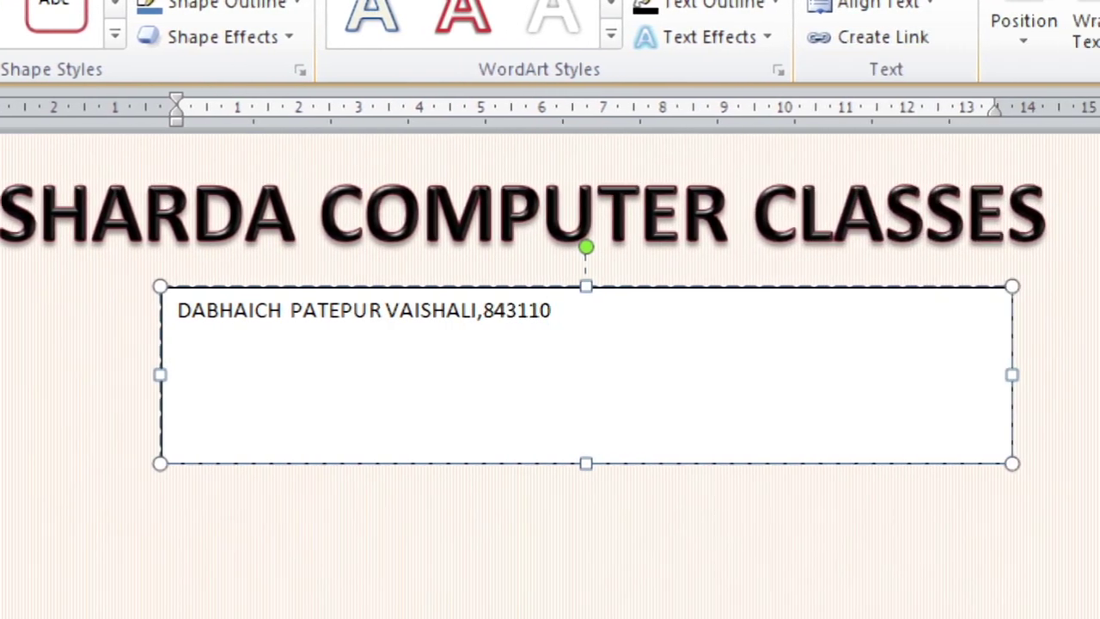
{"action": "key", "text": "ctrl+a"}
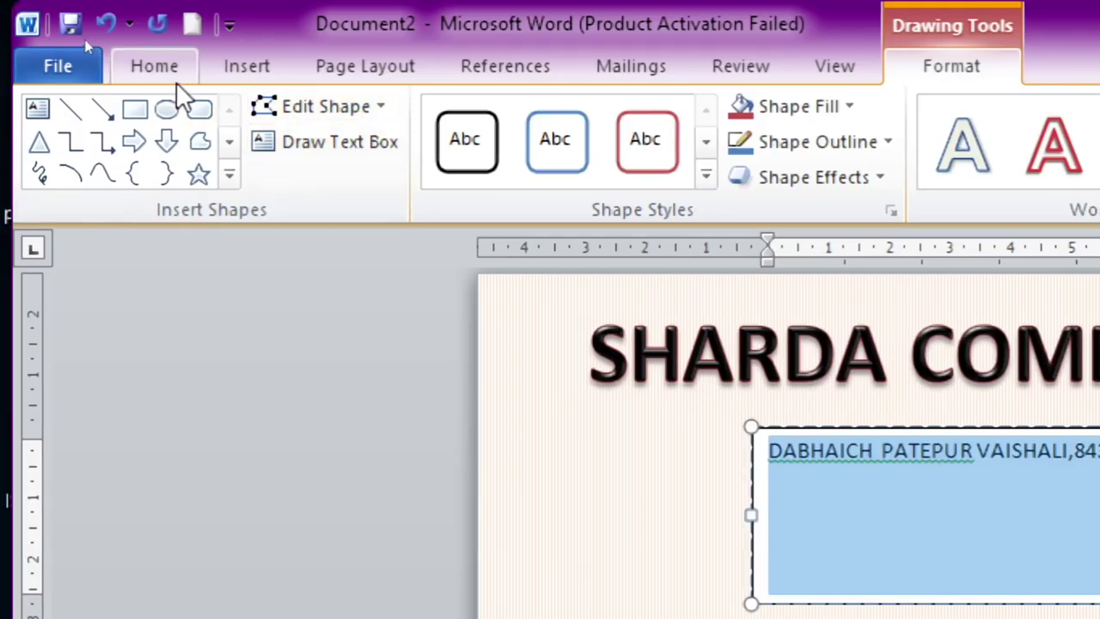
{"action": "left_click", "coordinate": [176, 79]}
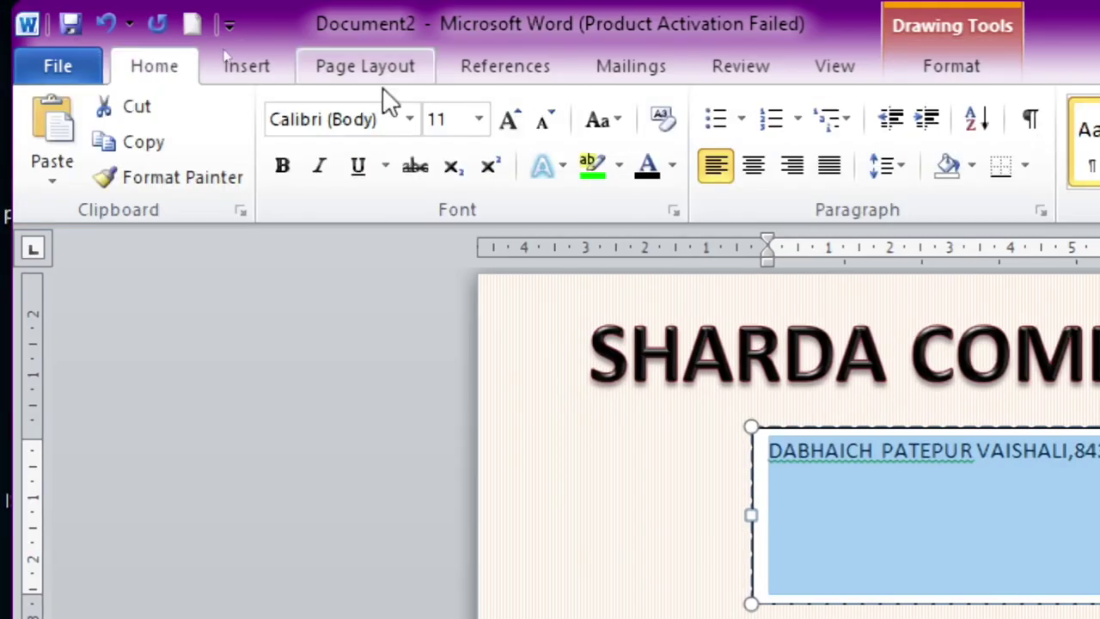
{"action": "left_click", "coordinate": [506, 124]}
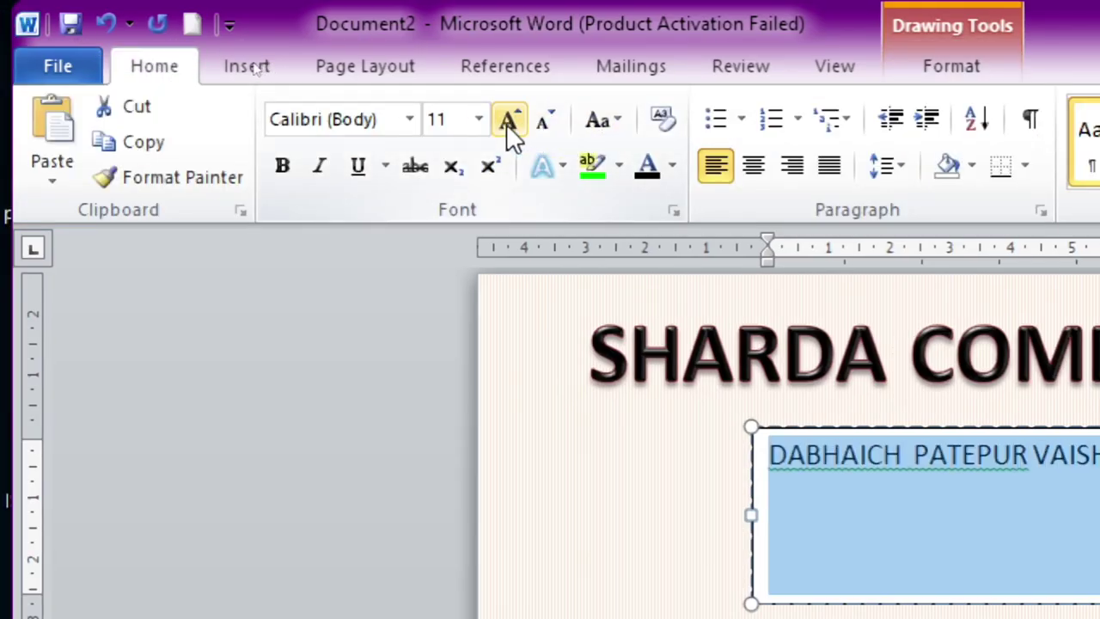
{"action": "left_click", "coordinate": [506, 124]}
{"action": "left_click", "coordinate": [506, 124]}
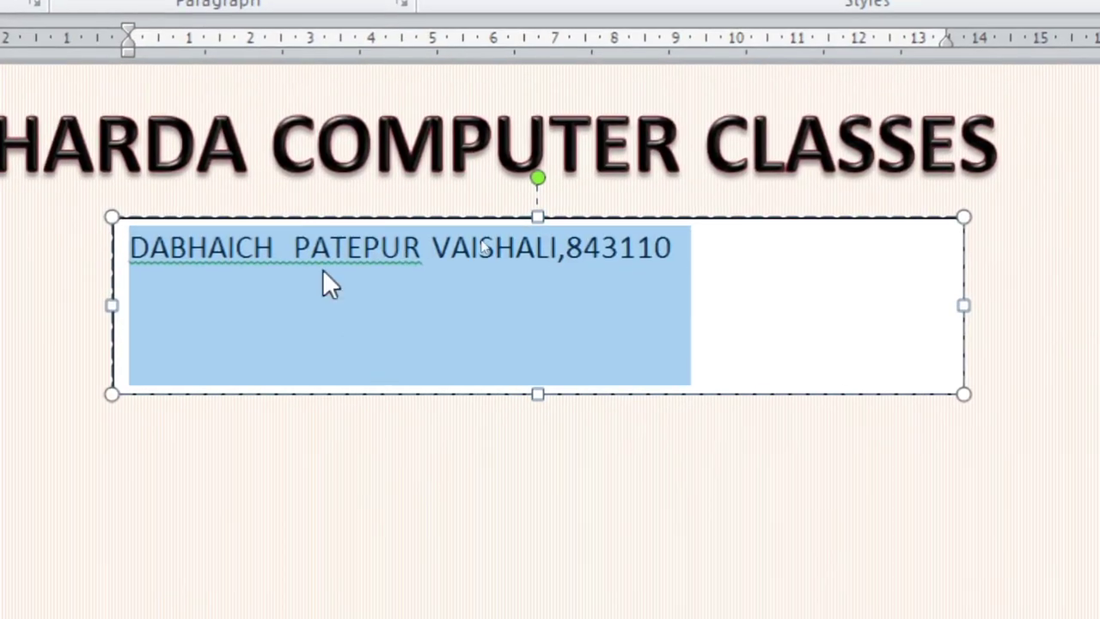
{"action": "left_click", "coordinate": [741, 300]}
Fix the spacing in the address words and before the PIN code using spelling suggestions
{"action": "left_click", "coordinate": [288, 249]}
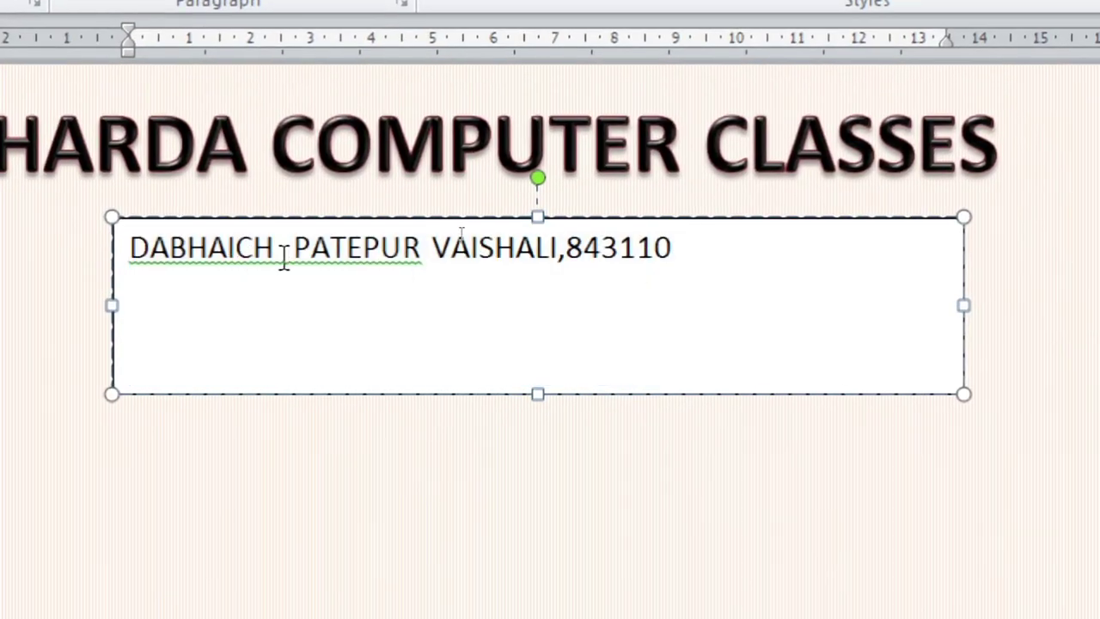
{"action": "right_click", "coordinate": [285, 258]}
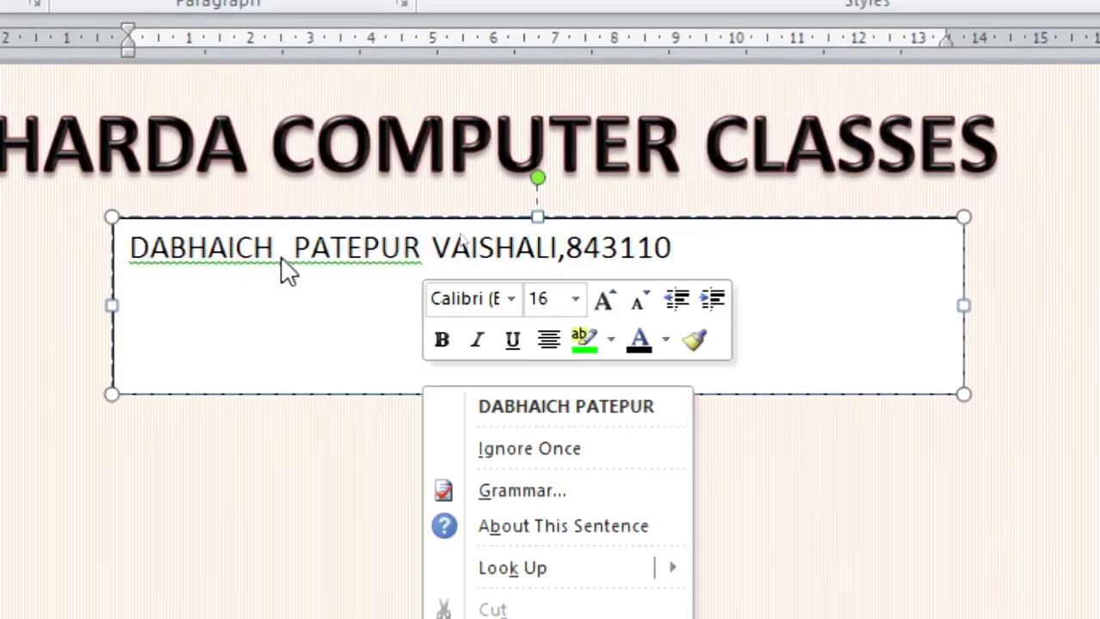
{"action": "left_click", "coordinate": [611, 402]}
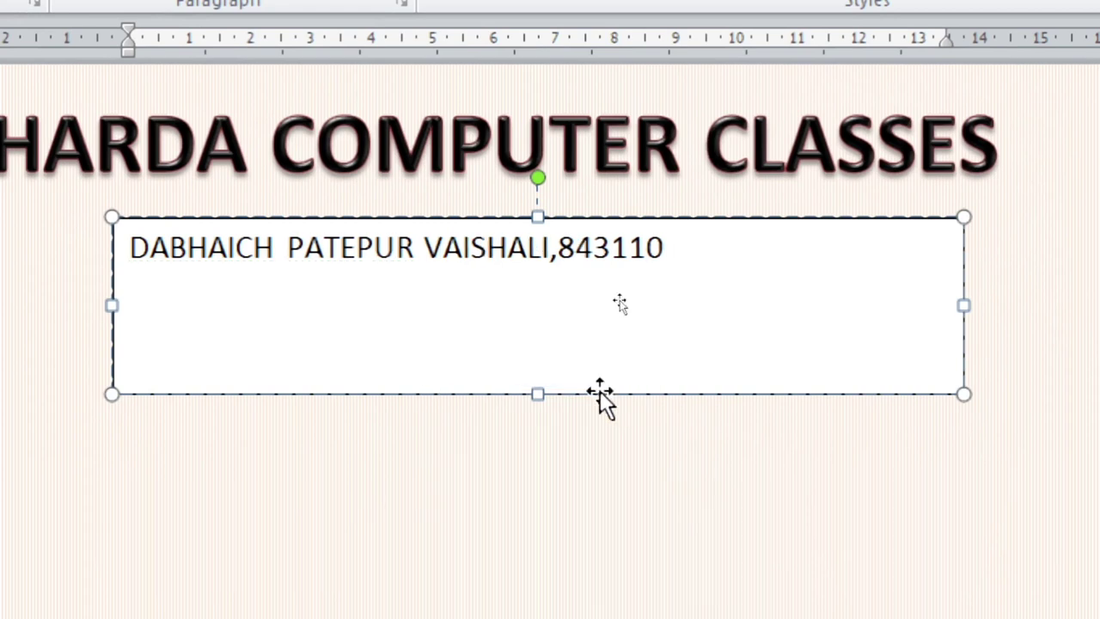
{"action": "right_click", "coordinate": [592, 249]}
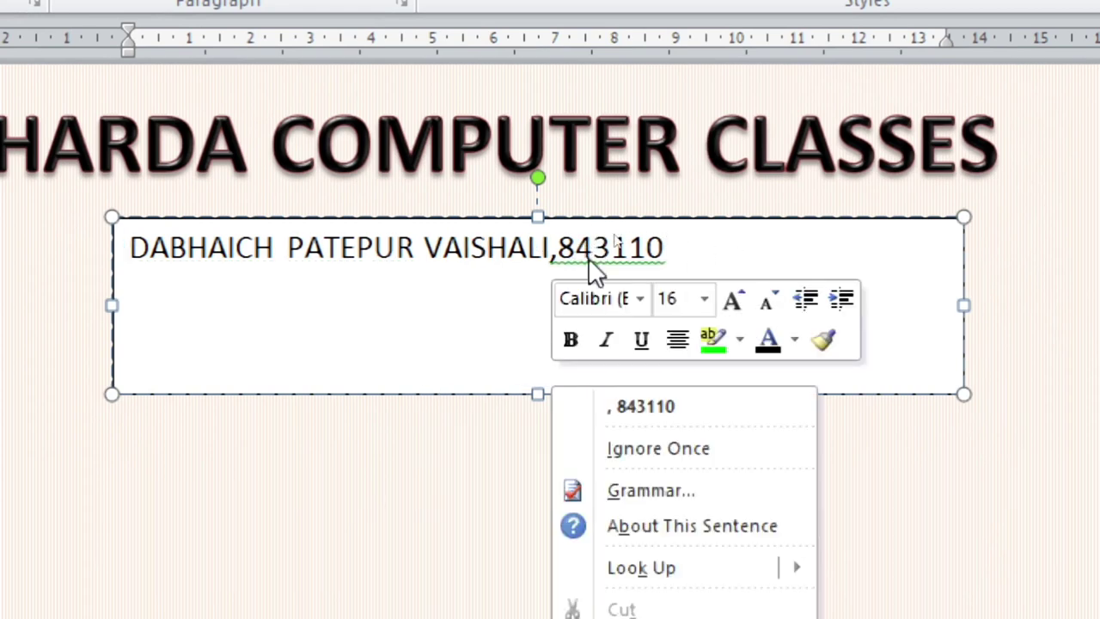
{"action": "left_click", "coordinate": [650, 409]}
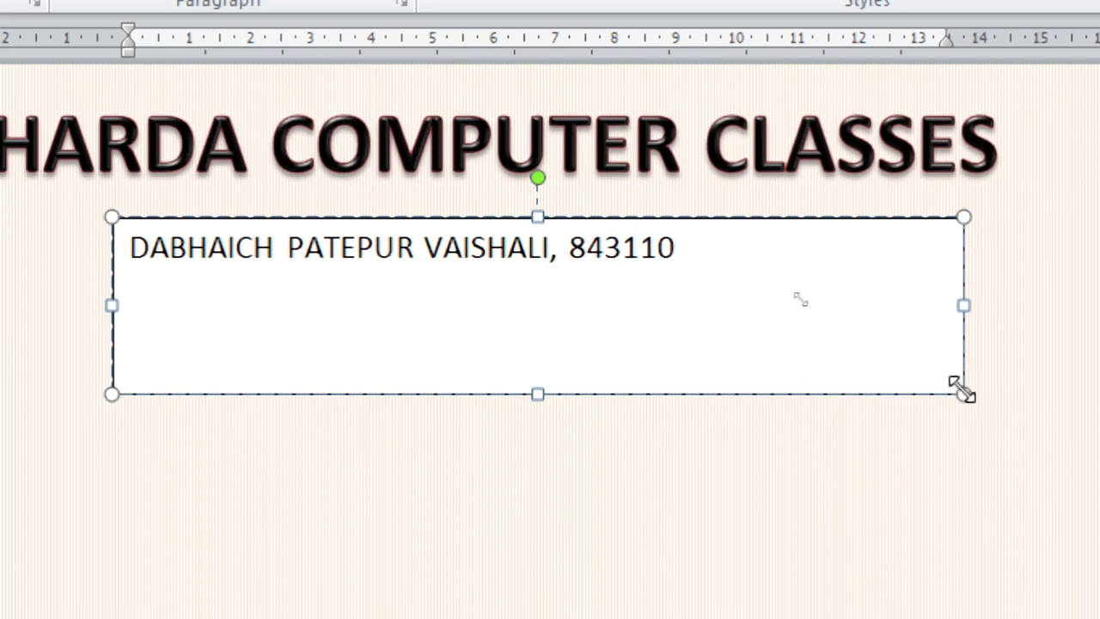
Make the text box narrower and shorter and set the address text to 18 pt
{"action": "mouse_move", "coordinate": [963, 393]}
{"action": "left_mouse_down"}
{"action": "mouse_move", "coordinate": [773, 342]}
{"action": "mouse_move", "coordinate": [923, 336]}
{"action": "left_mouse_up"}
{"action": "left_click_drag", "start_coordinate": [695, 241], "coordinate": [103, 251]}
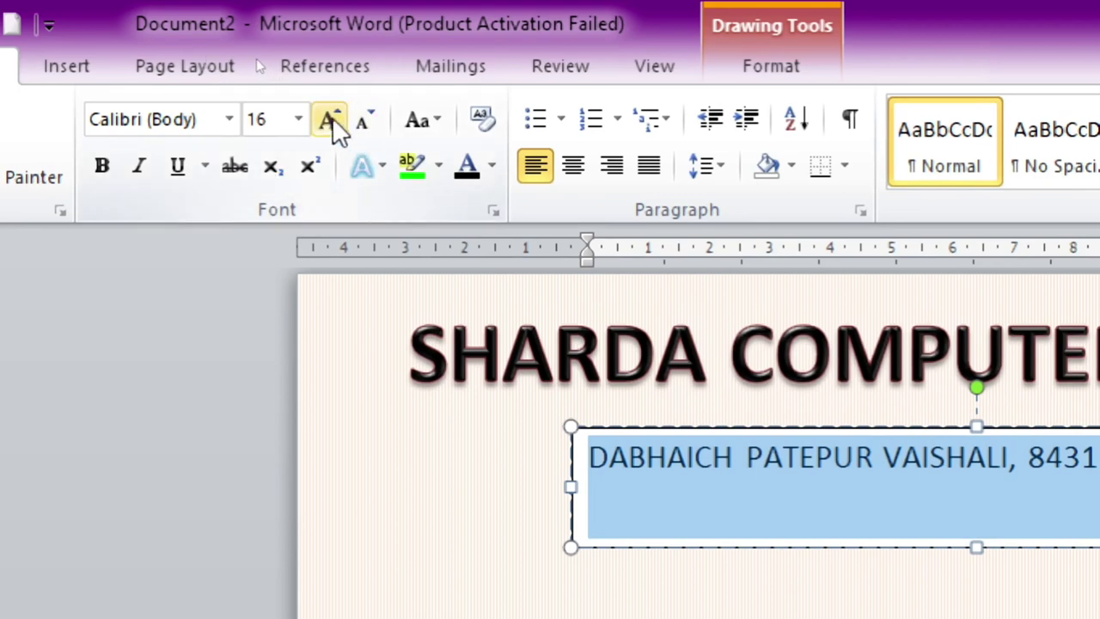
{"action": "left_click", "coordinate": [331, 117]}
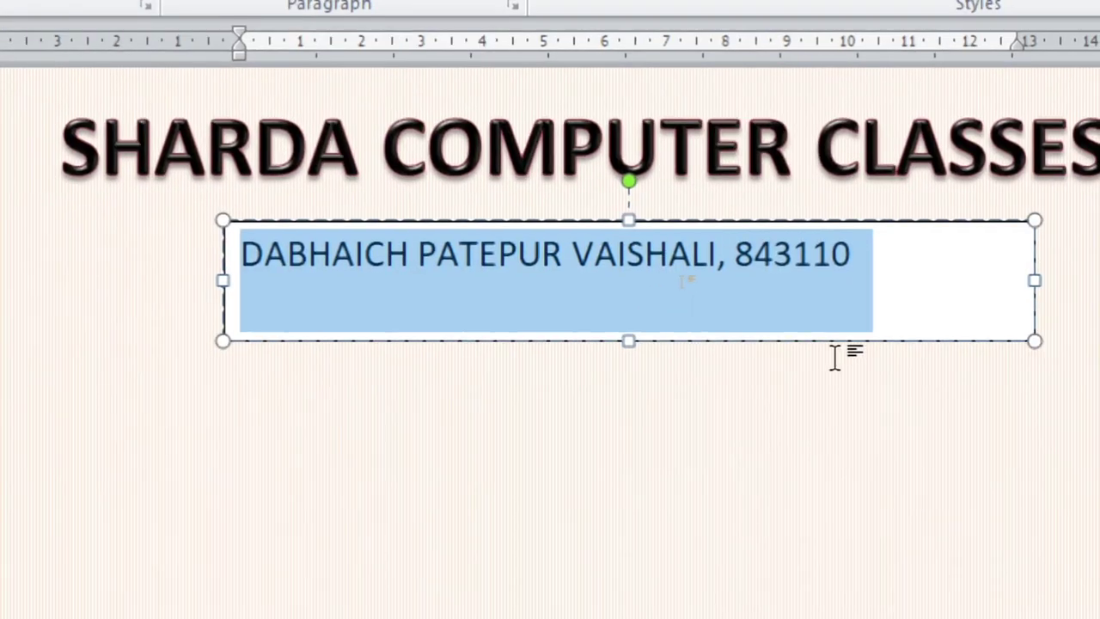
{"action": "left_click", "coordinate": [834, 357]}
{"action": "left_click", "coordinate": [642, 331]}
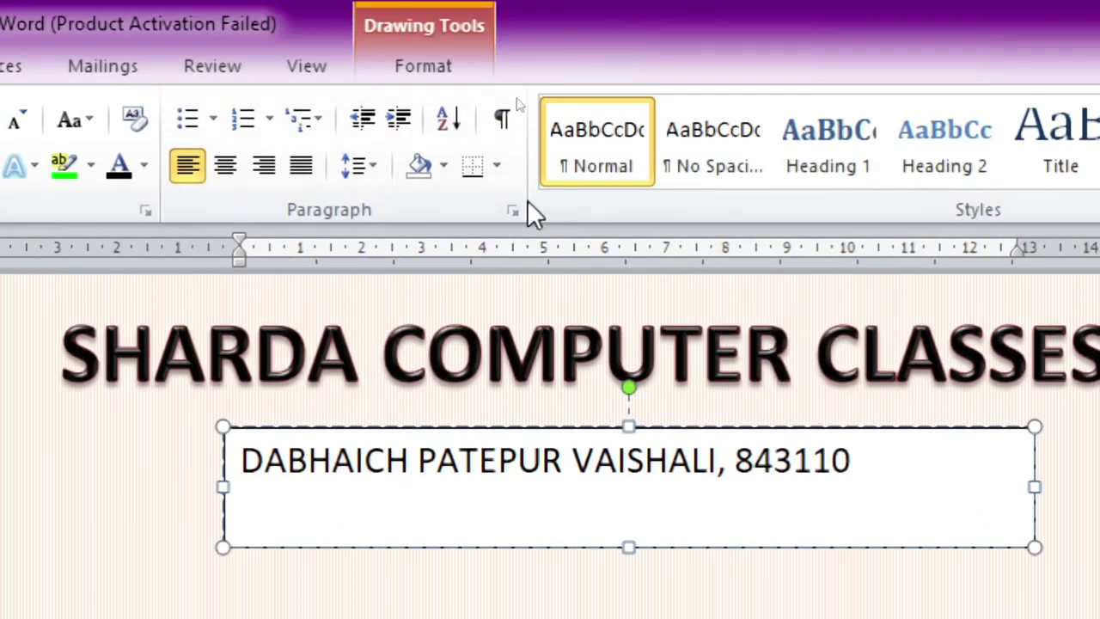
Remove the address box's border and fill, and nudge it up and right
{"action": "left_click", "coordinate": [430, 69]}
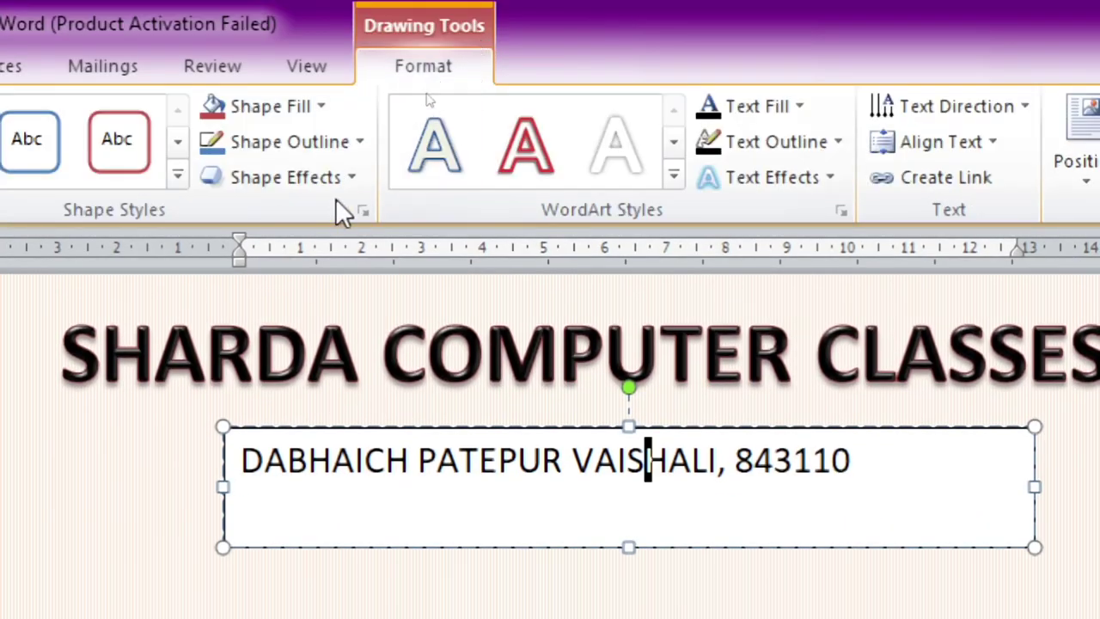
{"action": "left_click", "coordinate": [296, 142]}
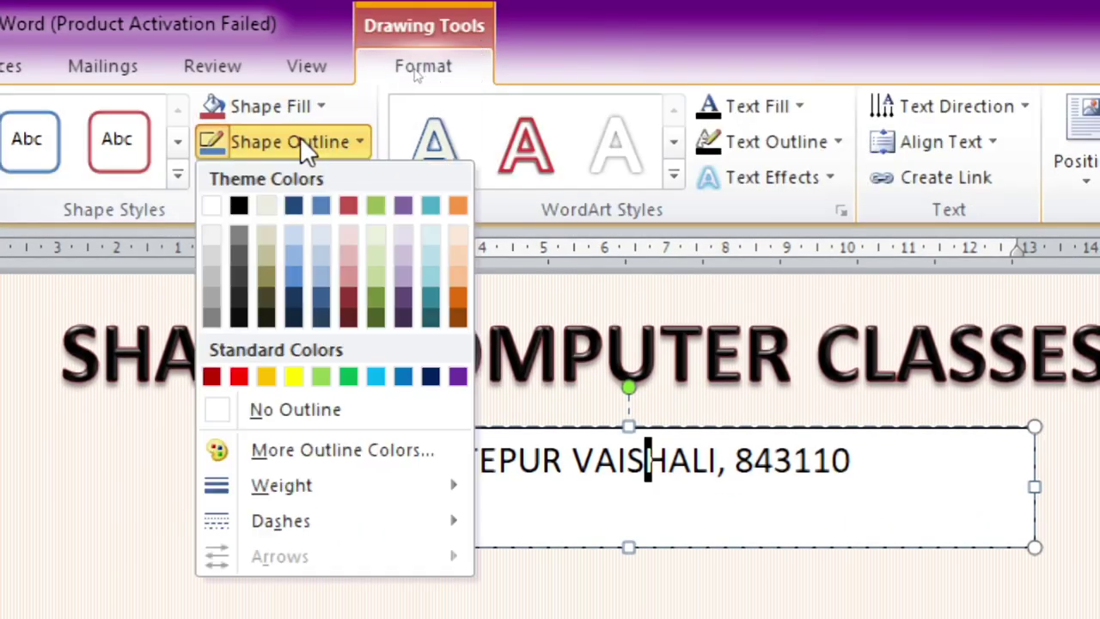
{"action": "left_click", "coordinate": [322, 404]}
{"action": "left_click", "coordinate": [262, 106]}
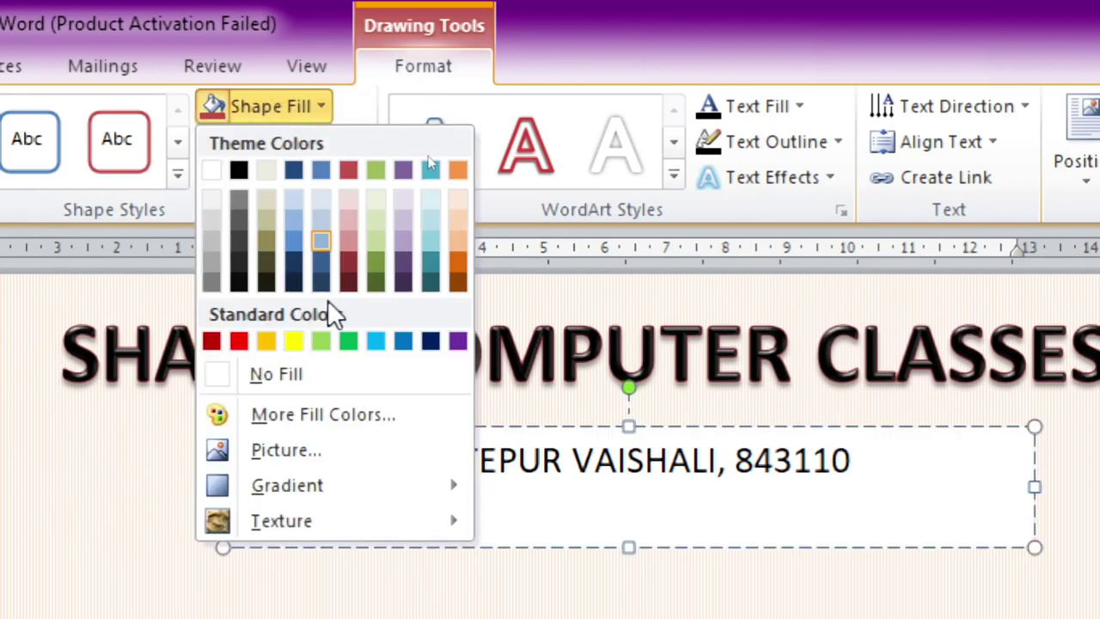
{"action": "left_click", "coordinate": [303, 377]}
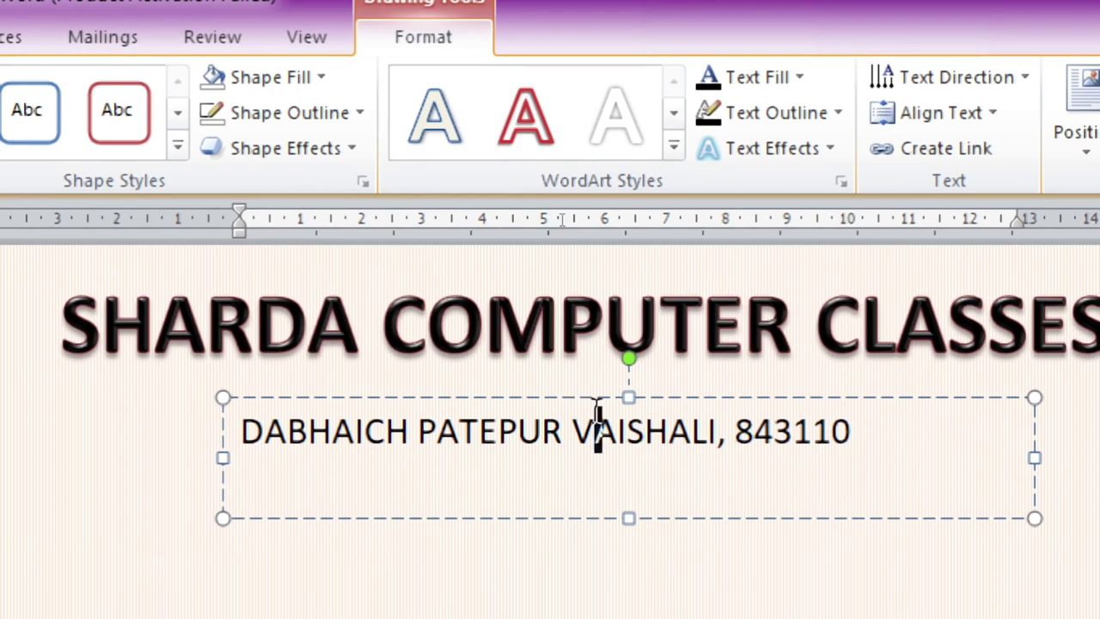
{"action": "left_click_drag", "start_coordinate": [592, 398], "coordinate": [622, 348]}
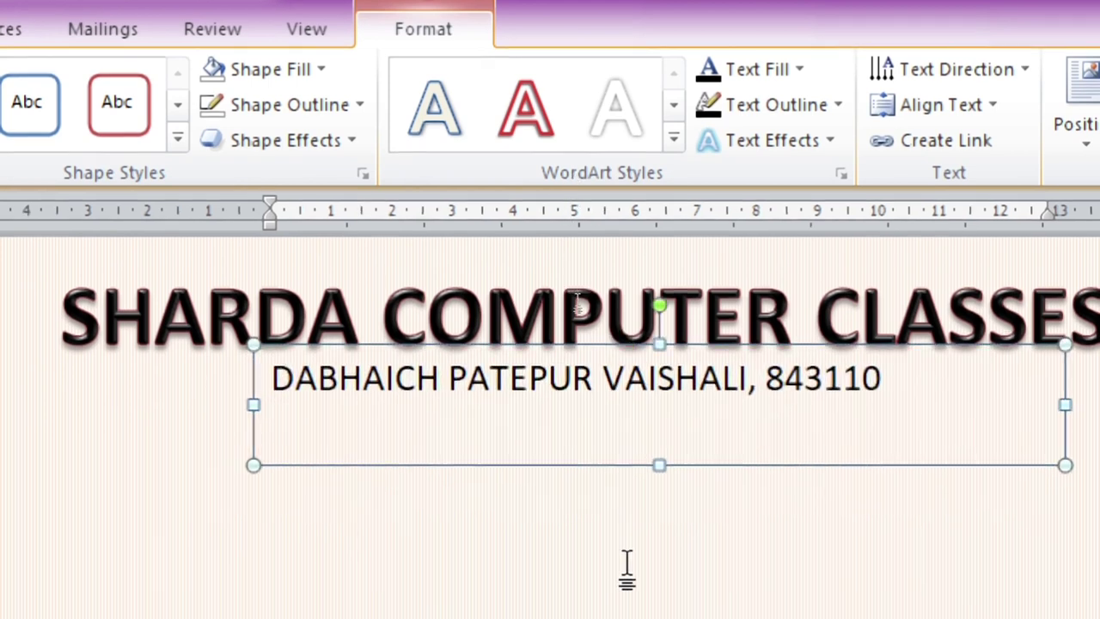
{"action": "left_click", "coordinate": [628, 569]}
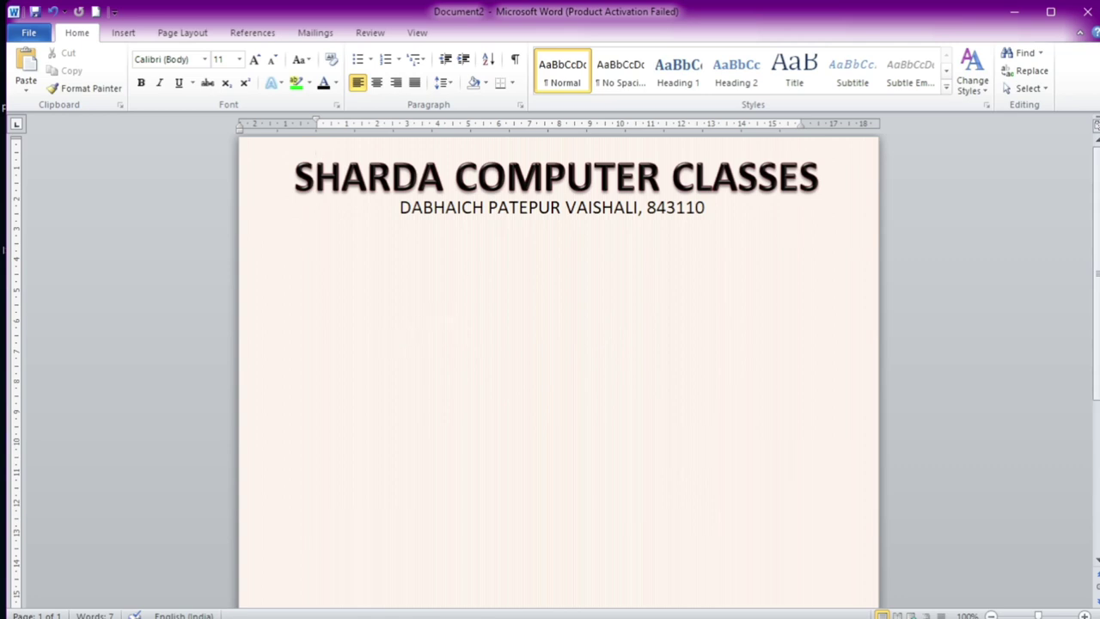
Insert the picture 'pic 1 sarswati ma' from the Desktop
{"action": "left_click", "coordinate": [127, 36]}
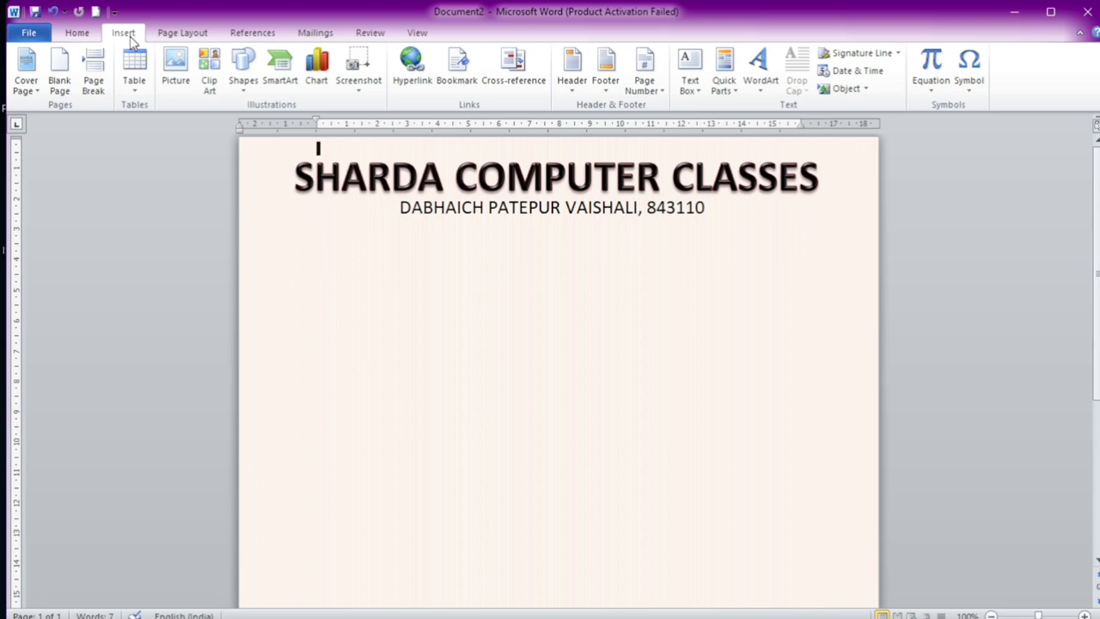
{"action": "left_click", "coordinate": [172, 74]}
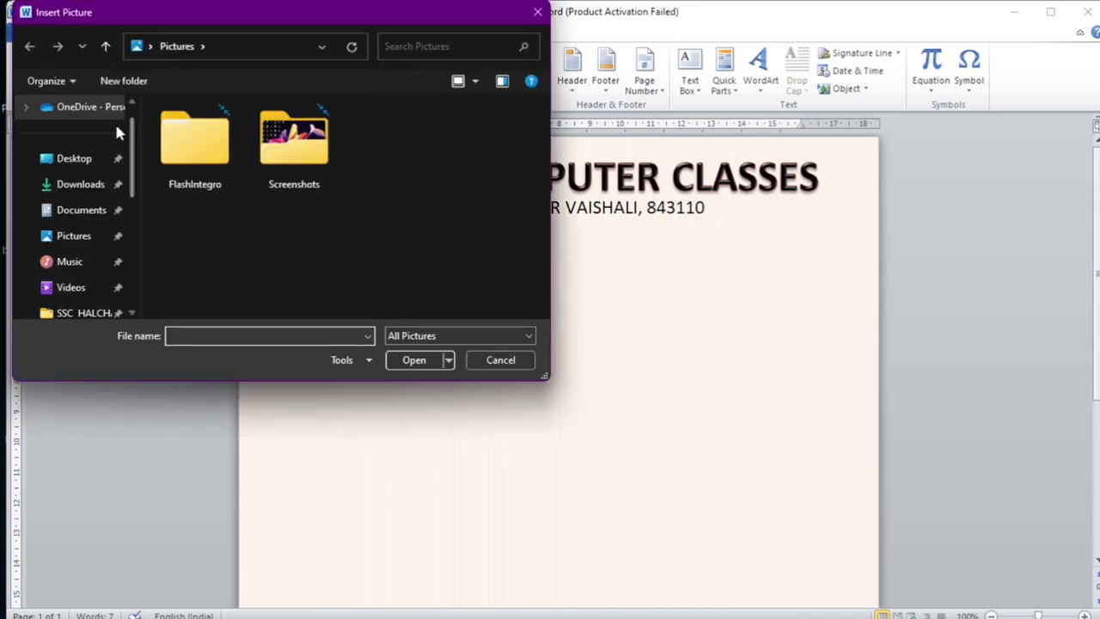
{"action": "left_click", "coordinate": [91, 160]}
{"action": "scroll", "coordinate": [297, 258], "scroll_direction": "down", "scroll_amount": 5}
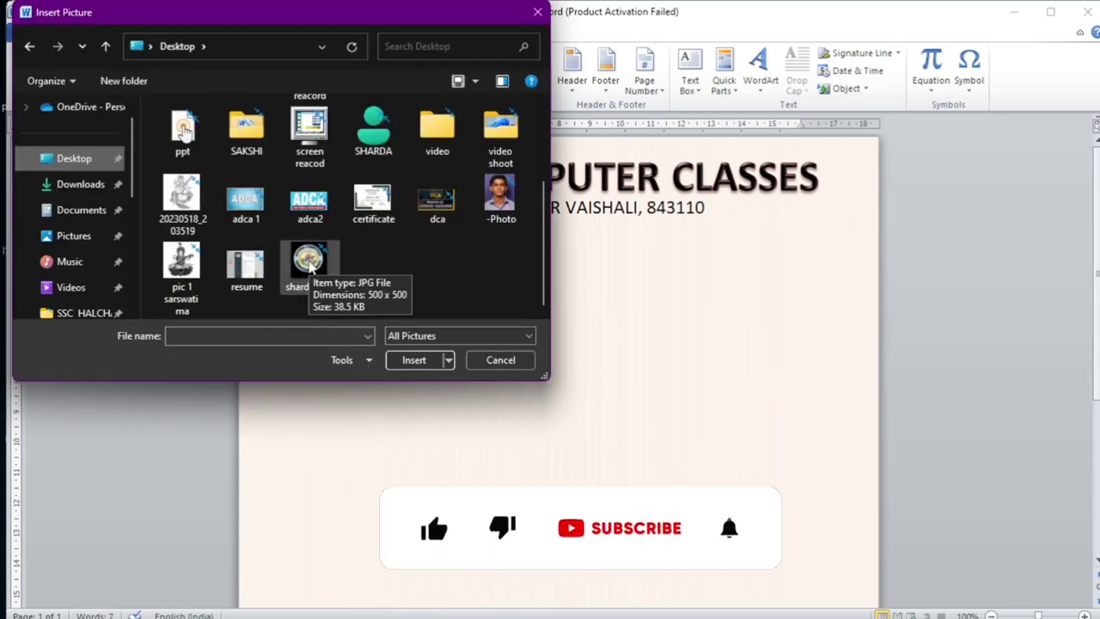
{"action": "left_click", "coordinate": [309, 263]}
{"action": "left_click", "coordinate": [182, 267]}
{"action": "left_click", "coordinate": [413, 359]}
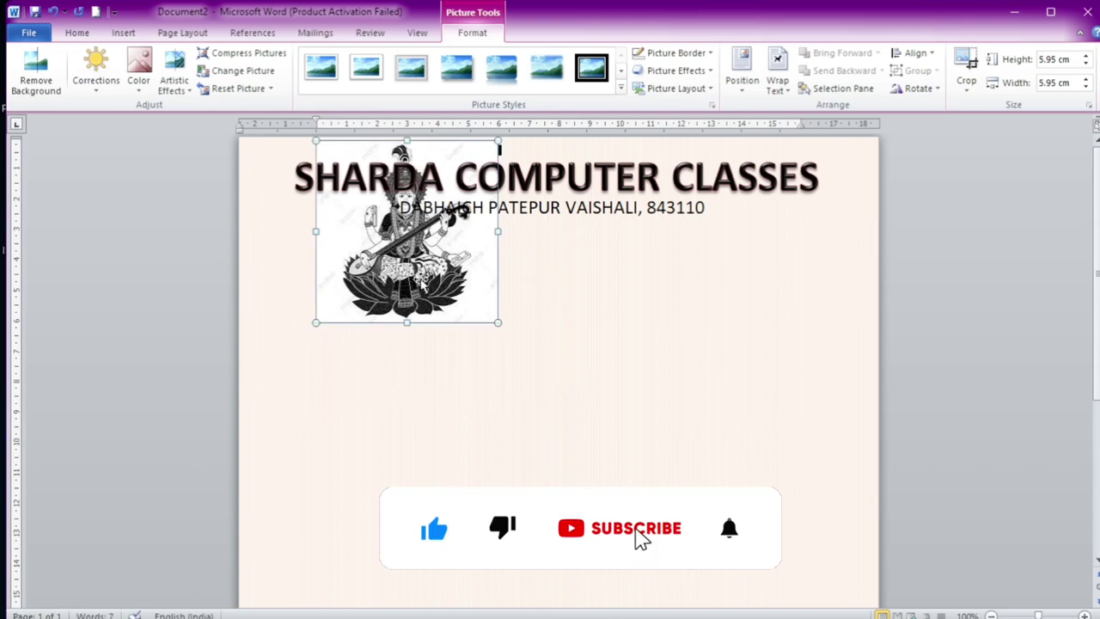
Set the Saraswati picture's text wrapping to In Front of Text
{"action": "right_click", "coordinate": [428, 281]}
{"action": "key", "text": "Escape"}
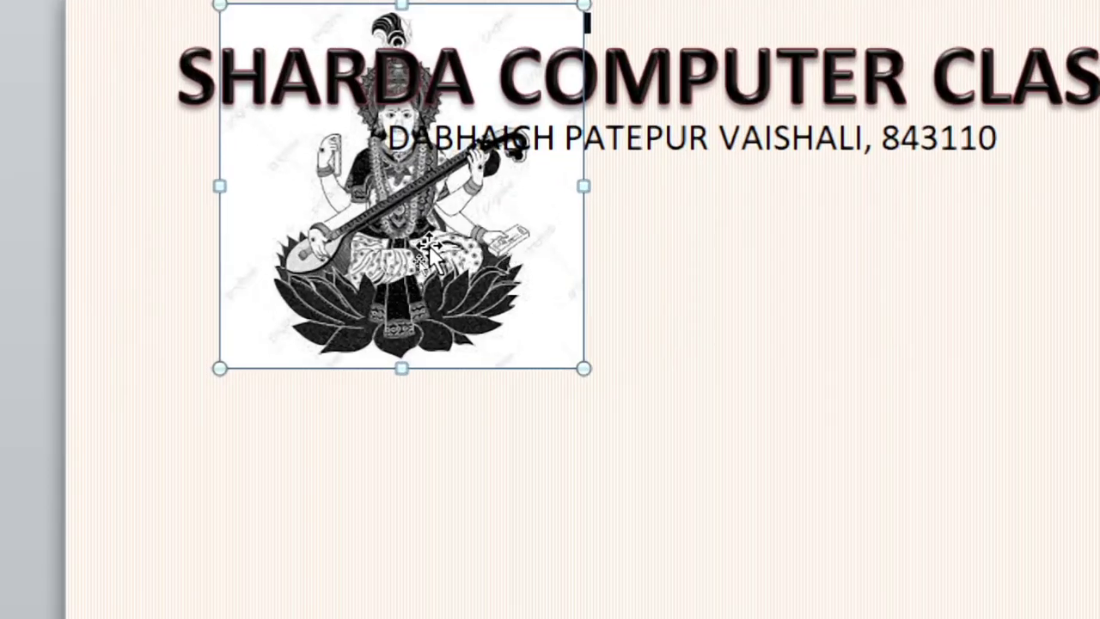
{"action": "left_click", "coordinate": [581, 425]}
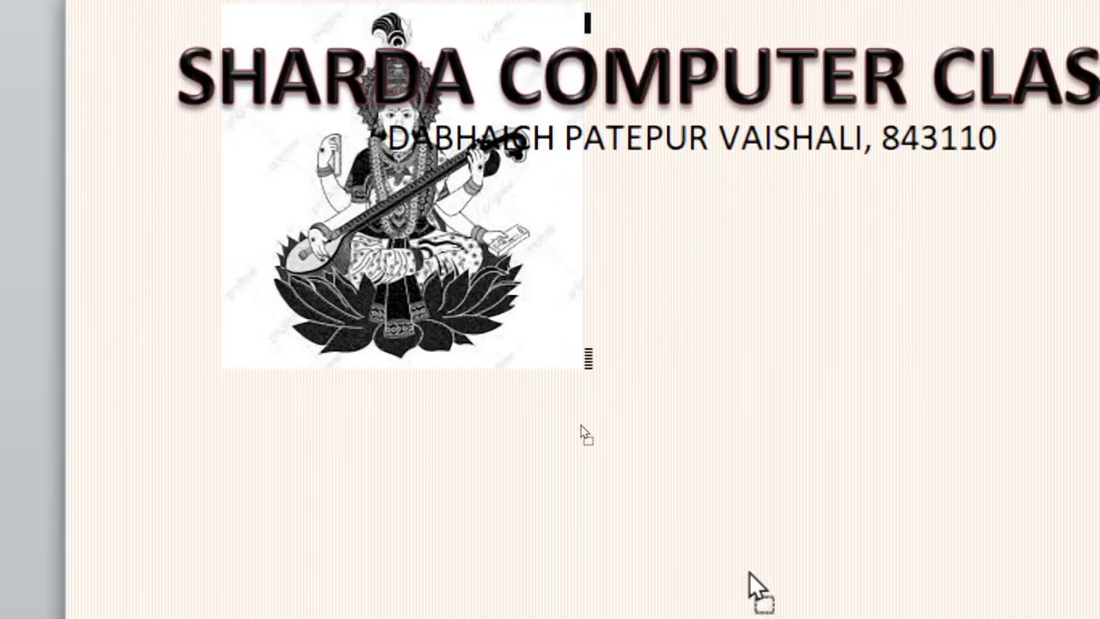
{"action": "left_click", "coordinate": [451, 258]}
{"action": "left_click_drag", "start_coordinate": [428, 272], "coordinate": [401, 220]}
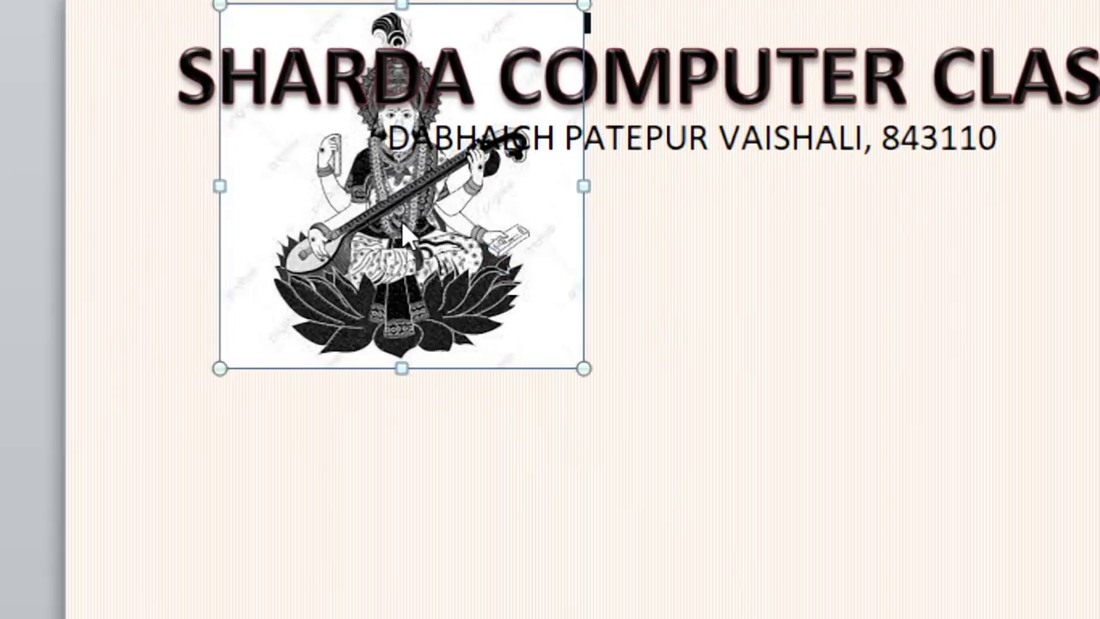
{"action": "right_click", "coordinate": [545, 280]}
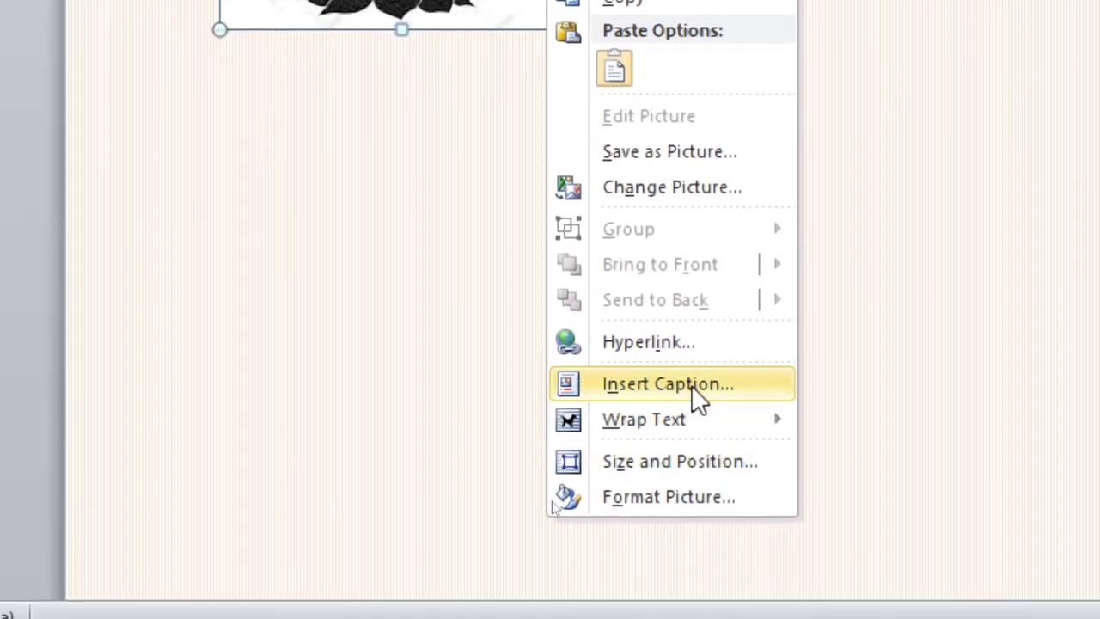
{"action": "mouse_move", "coordinate": [660, 429]}
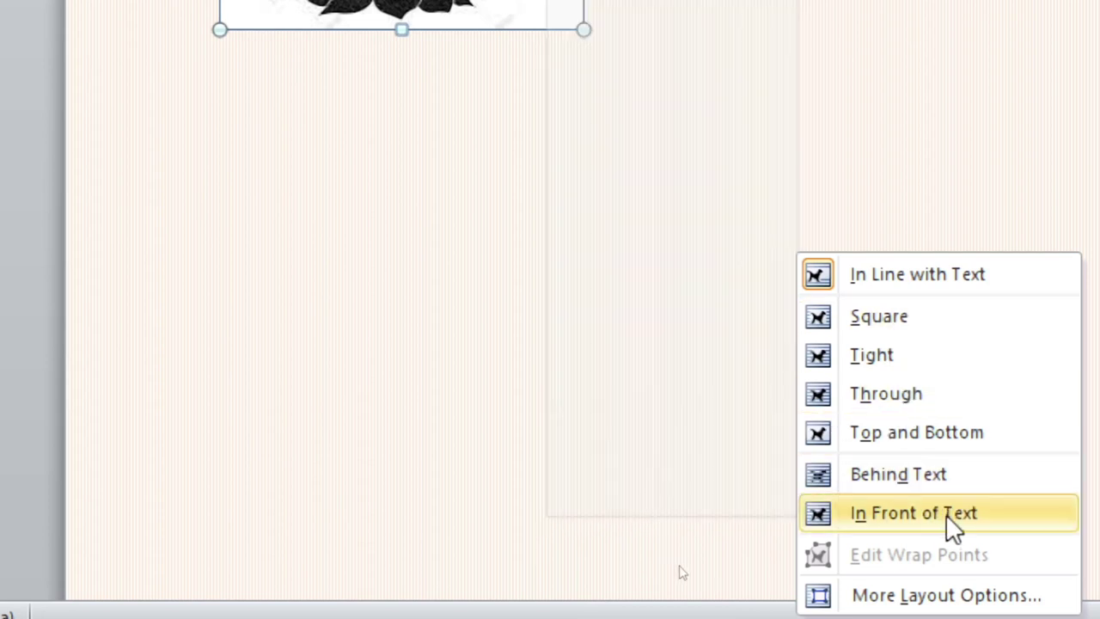
{"action": "left_click", "coordinate": [945, 514]}
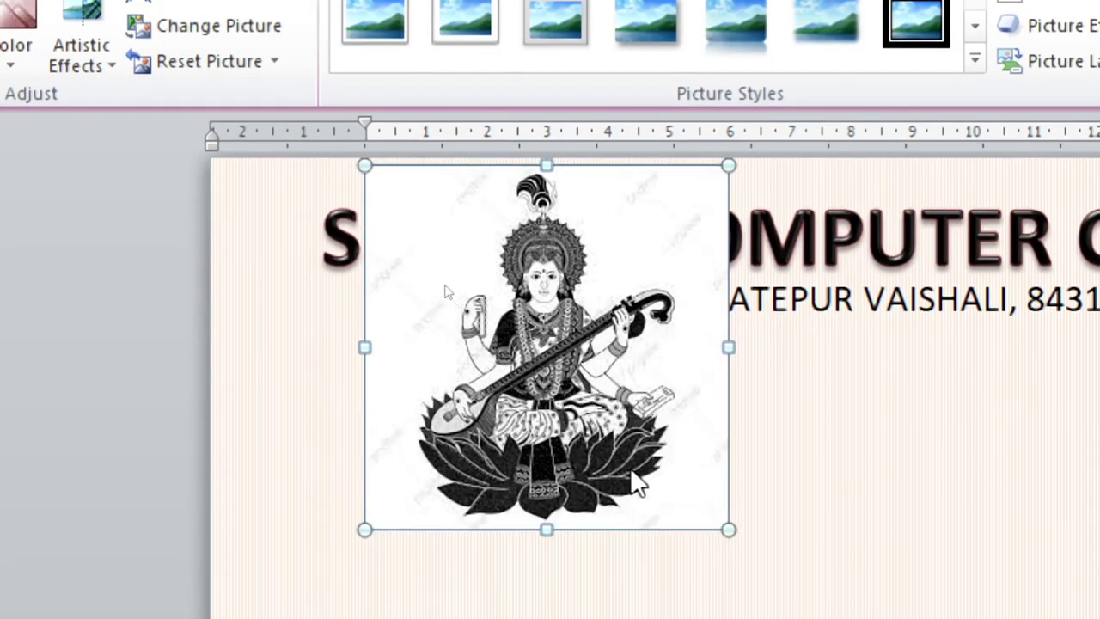
Drag the picture so it sits centred below the address line
{"action": "left_click_drag", "start_coordinate": [631, 481], "coordinate": [772, 581]}
{"action": "left_click_drag", "start_coordinate": [608, 418], "coordinate": [681, 561]}
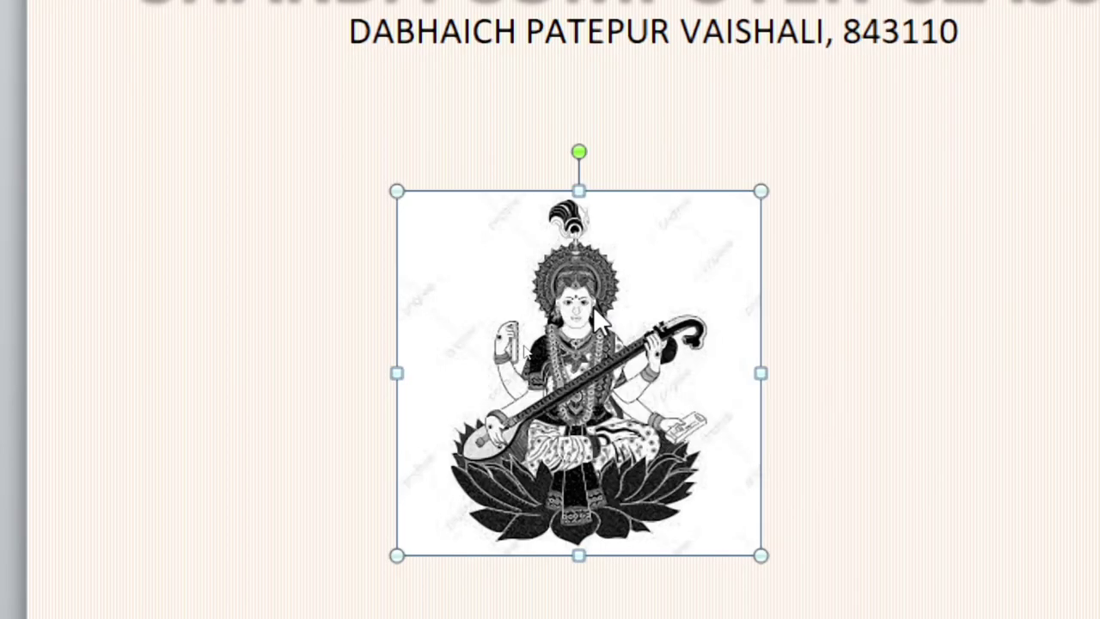
{"action": "left_click_drag", "start_coordinate": [429, 327], "coordinate": [483, 262]}
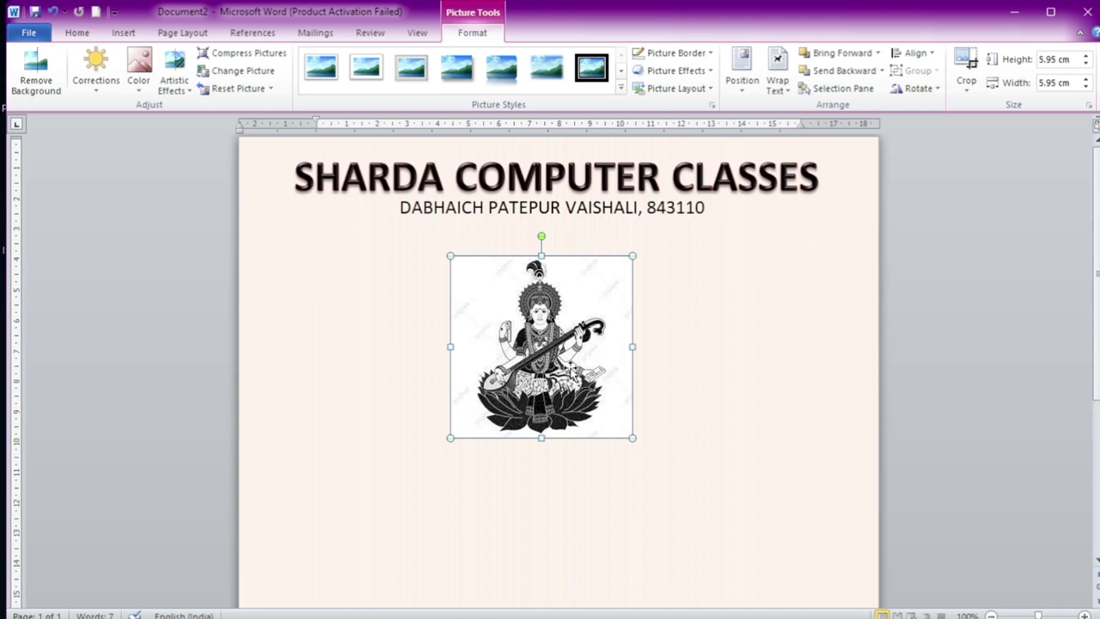
{"action": "left_click_drag", "start_coordinate": [477, 366], "coordinate": [548, 427]}
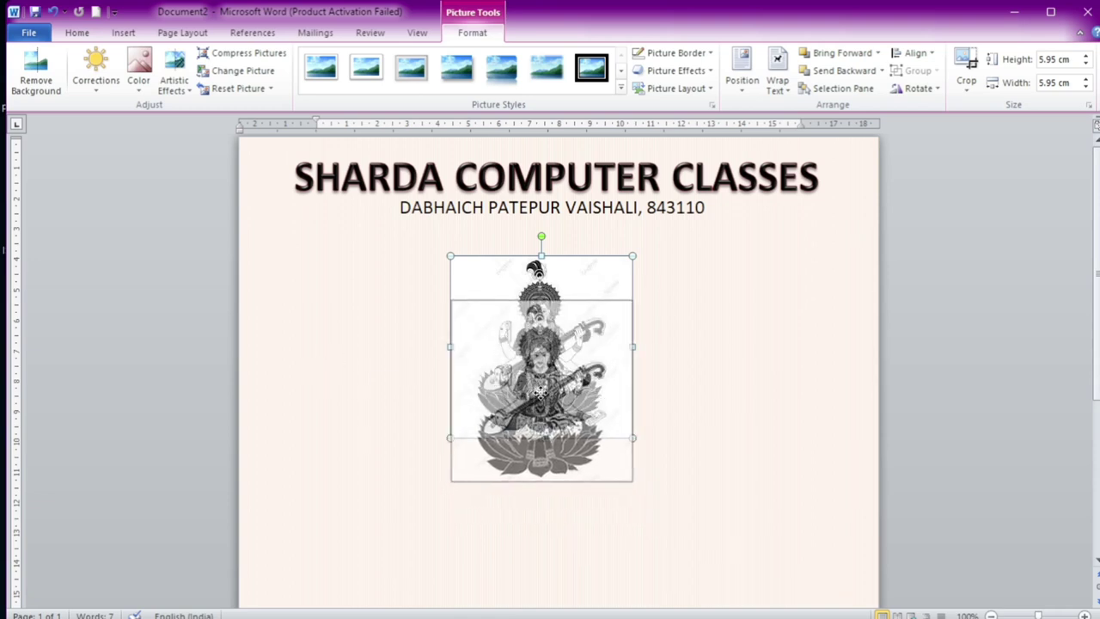
{"action": "left_click_drag", "start_coordinate": [548, 428], "coordinate": [551, 404]}
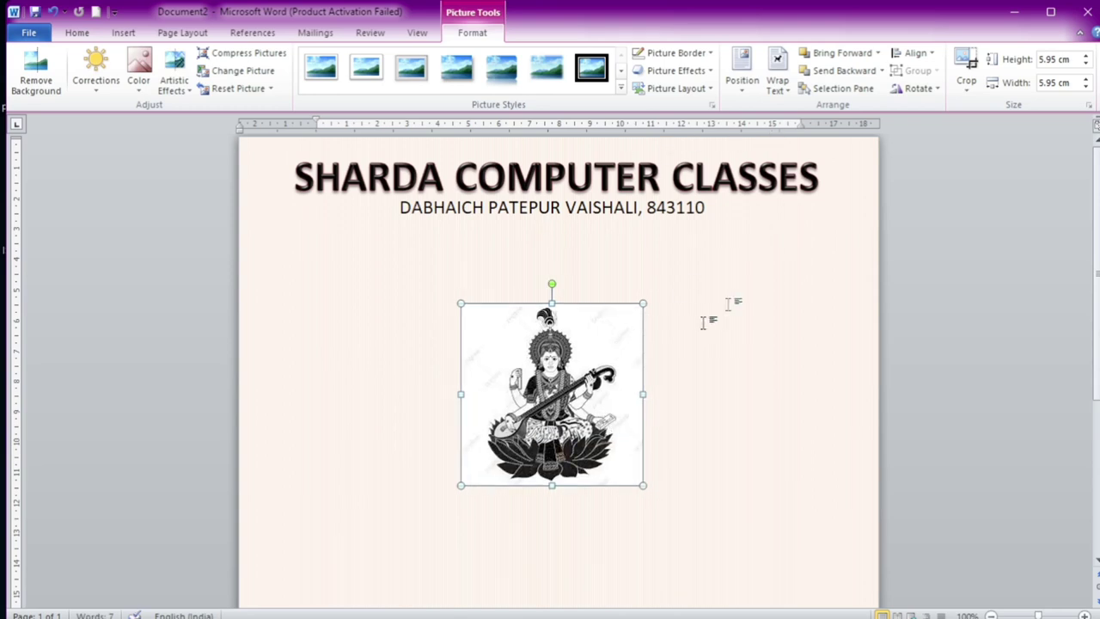
Crop the blank left and right sides of the Saraswati picture to about 4.31 cm wide
{"action": "left_click", "coordinate": [964, 66]}
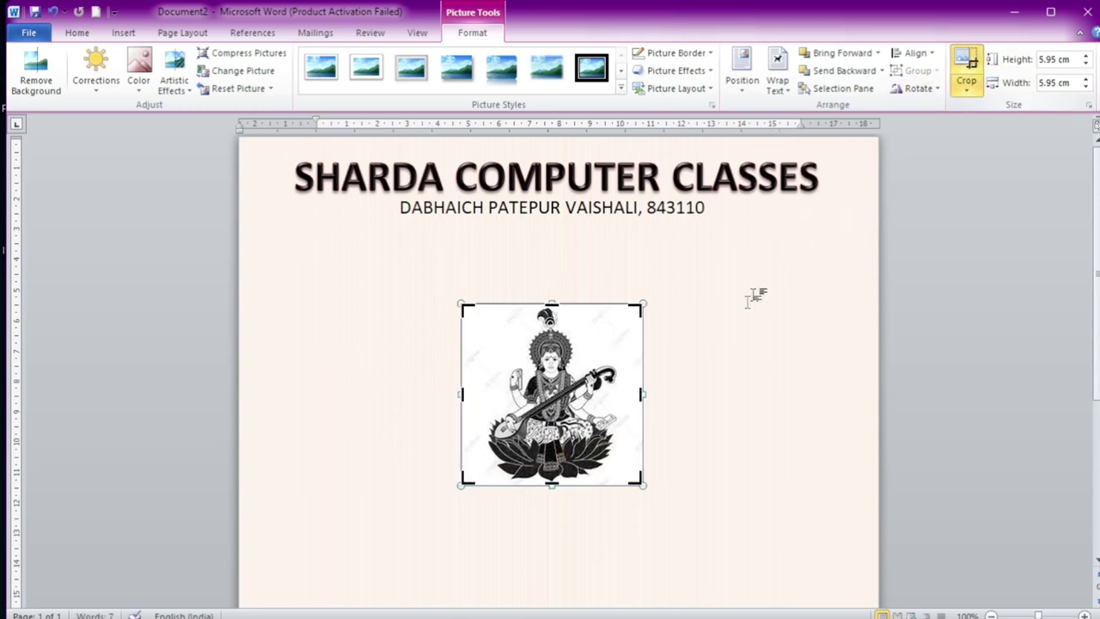
{"action": "left_click_drag", "start_coordinate": [641, 394], "coordinate": [617, 393]}
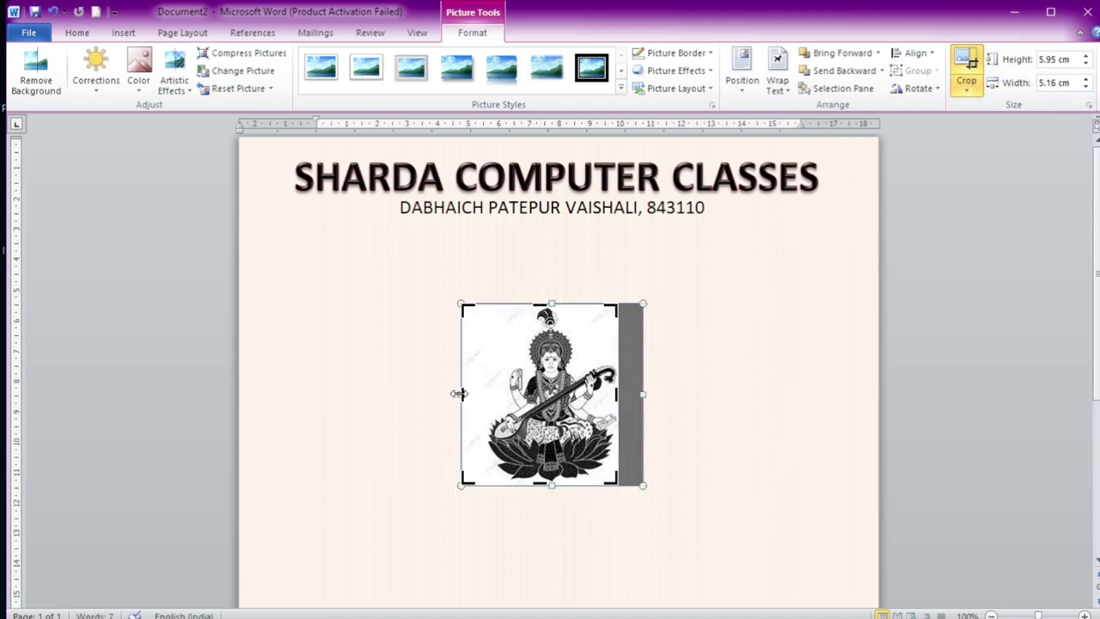
{"action": "left_click_drag", "start_coordinate": [462, 394], "coordinate": [487, 396]}
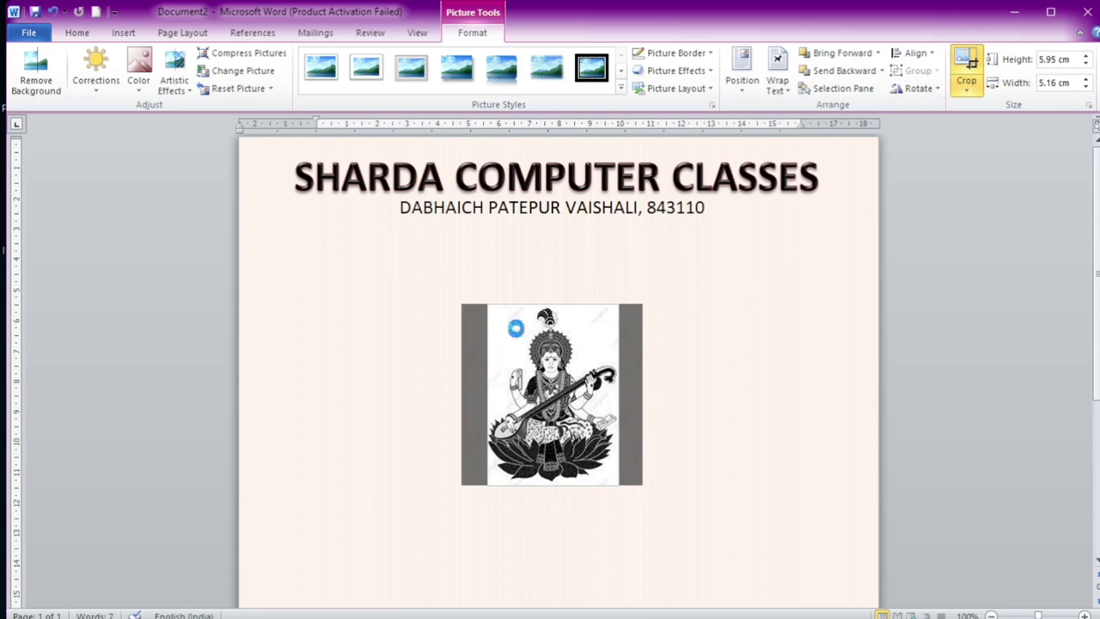
{"action": "left_click", "coordinate": [739, 418]}
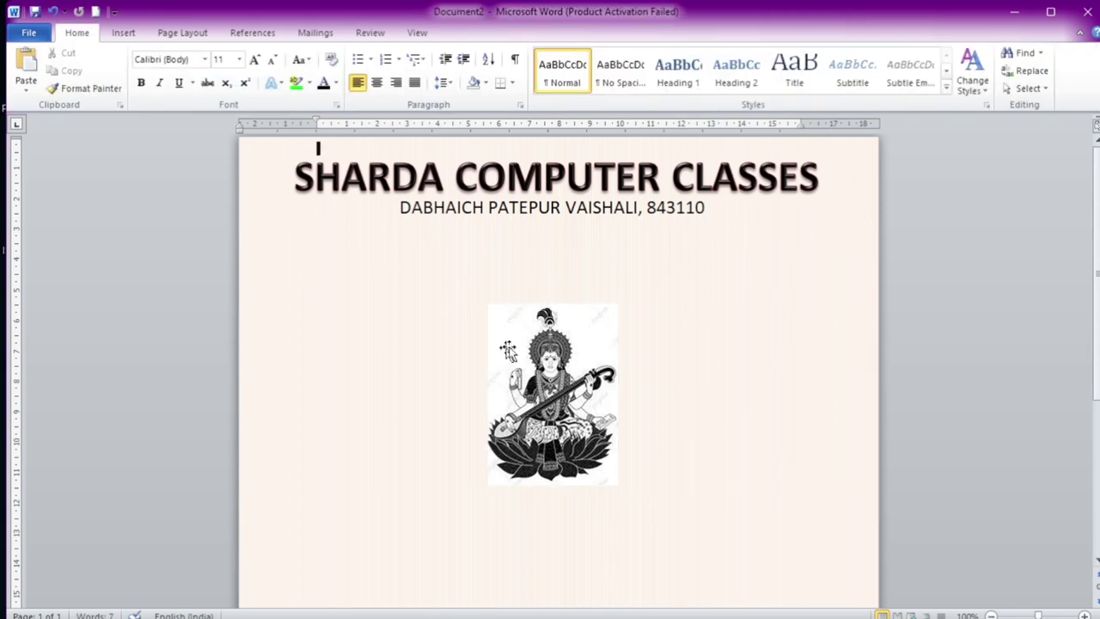
Apply a framed, shadowed picture style to the Saraswati picture
{"action": "left_click", "coordinate": [503, 348]}
{"action": "left_click", "coordinate": [591, 69]}
{"action": "left_click", "coordinate": [620, 88]}
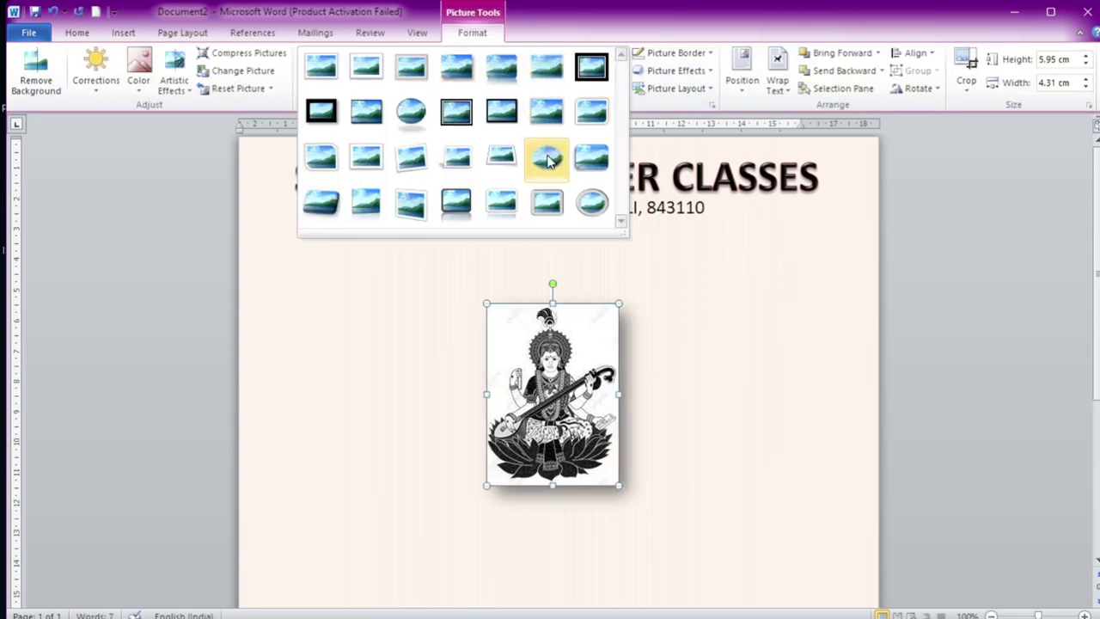
{"action": "key", "text": "Escape"}
{"action": "left_click", "coordinate": [783, 535]}
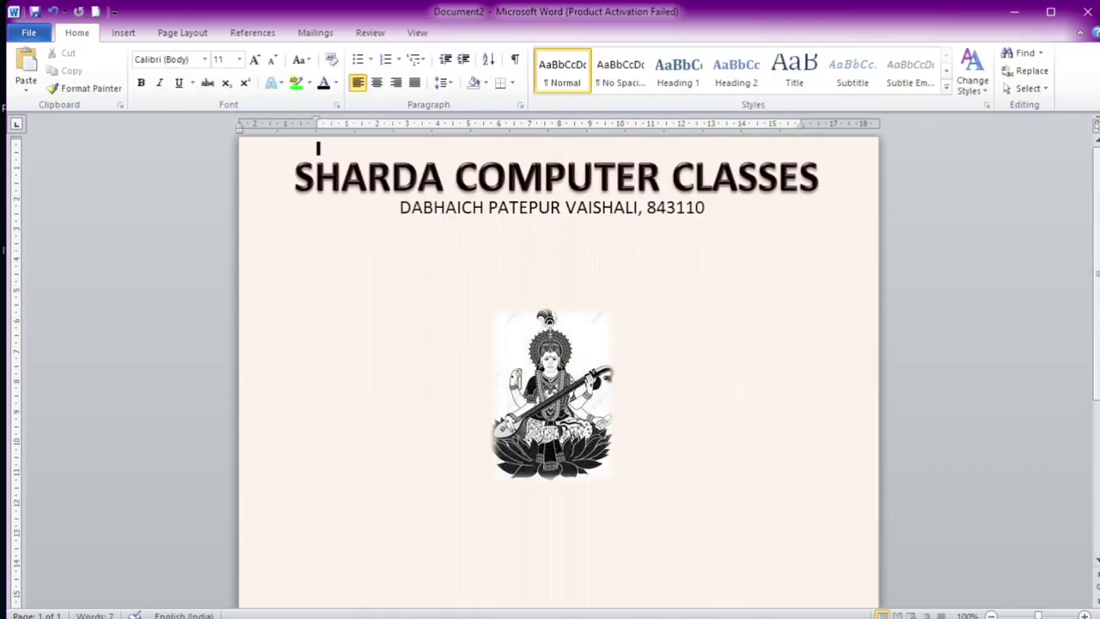
Draw a large text box below the Saraswati picture using Insert Shapes
{"action": "scroll", "coordinate": [626, 540], "scroll_direction": "down", "scroll_amount": 5, "text": "ctrl"}
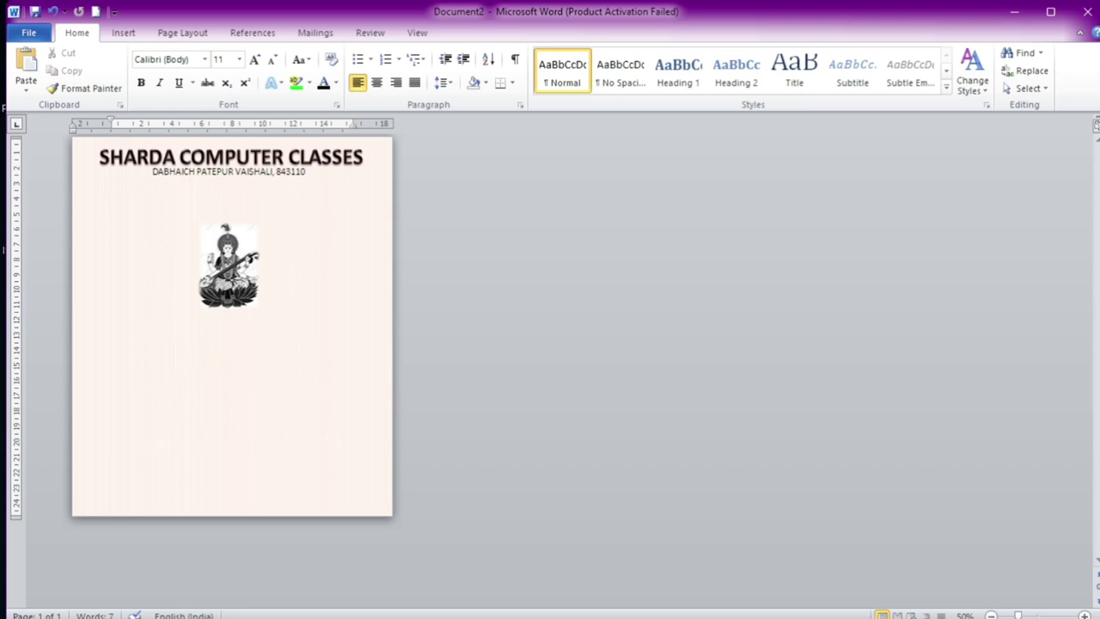
{"action": "left_click", "coordinate": [125, 35]}
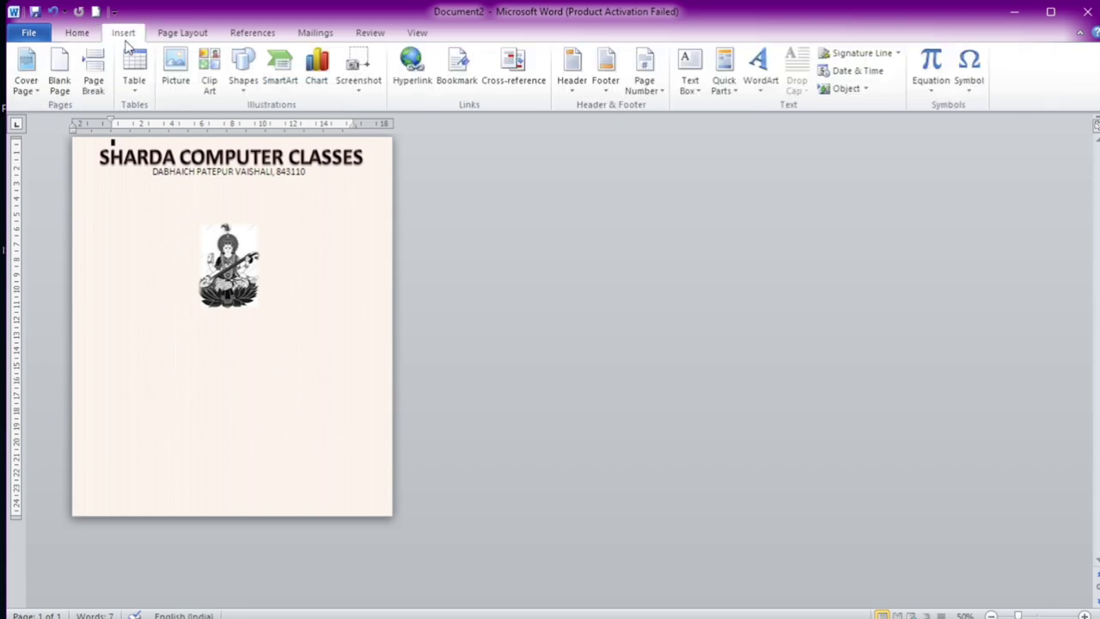
{"action": "left_click", "coordinate": [240, 77]}
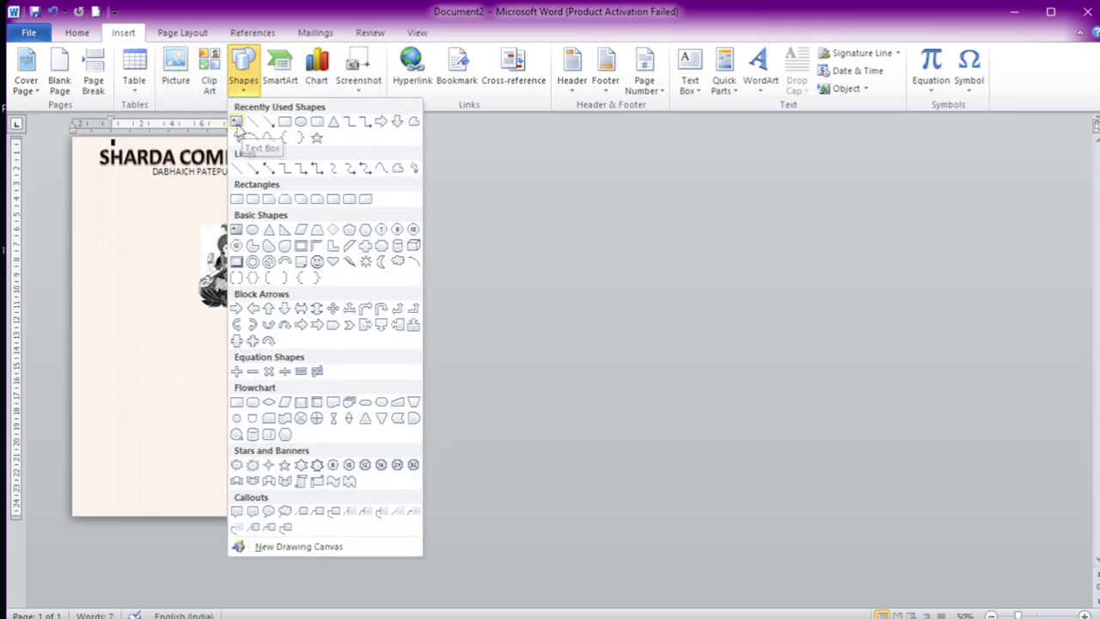
{"action": "left_click", "coordinate": [237, 122]}
{"action": "left_click_drag", "start_coordinate": [115, 353], "coordinate": [362, 460]}
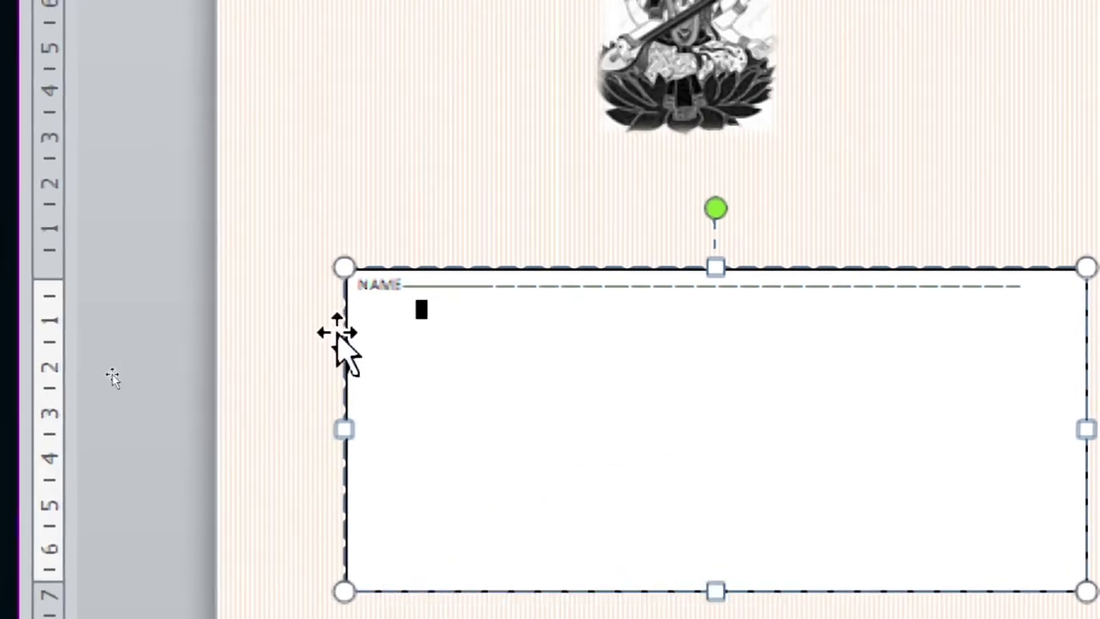
Add DIV and ROLL NO underscore blanks to the STD line, then start a SUBJECT line of underscores
{"action": "left_click", "coordinate": [364, 313]}
{"action": "type", "text": "STD"}
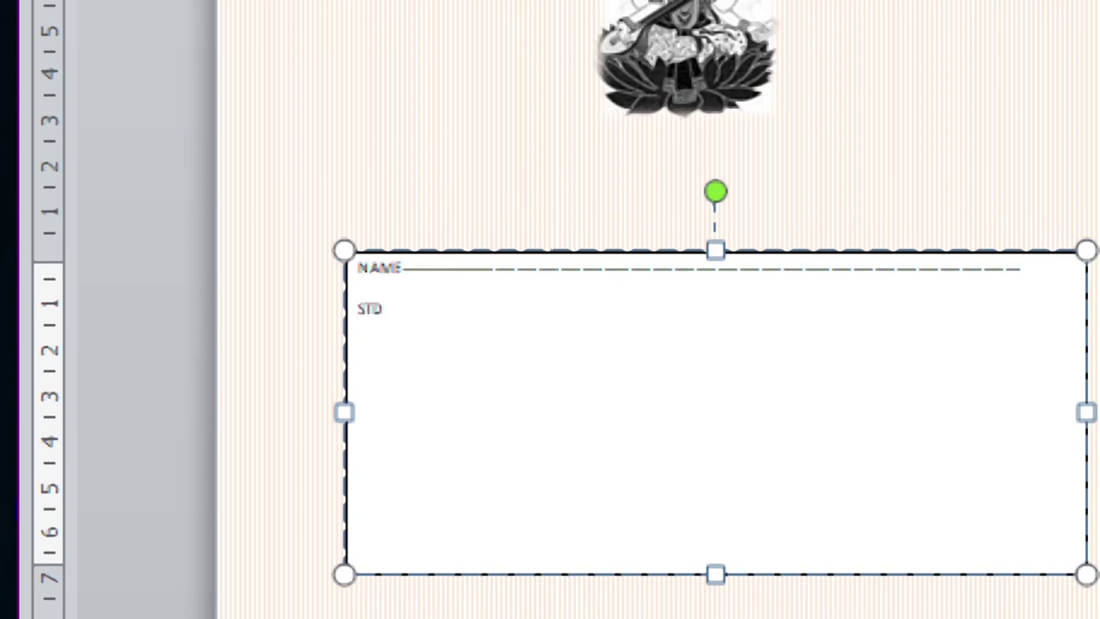
{"action": "type", "text": "_____________"}
{"action": "type", "text": "__"}
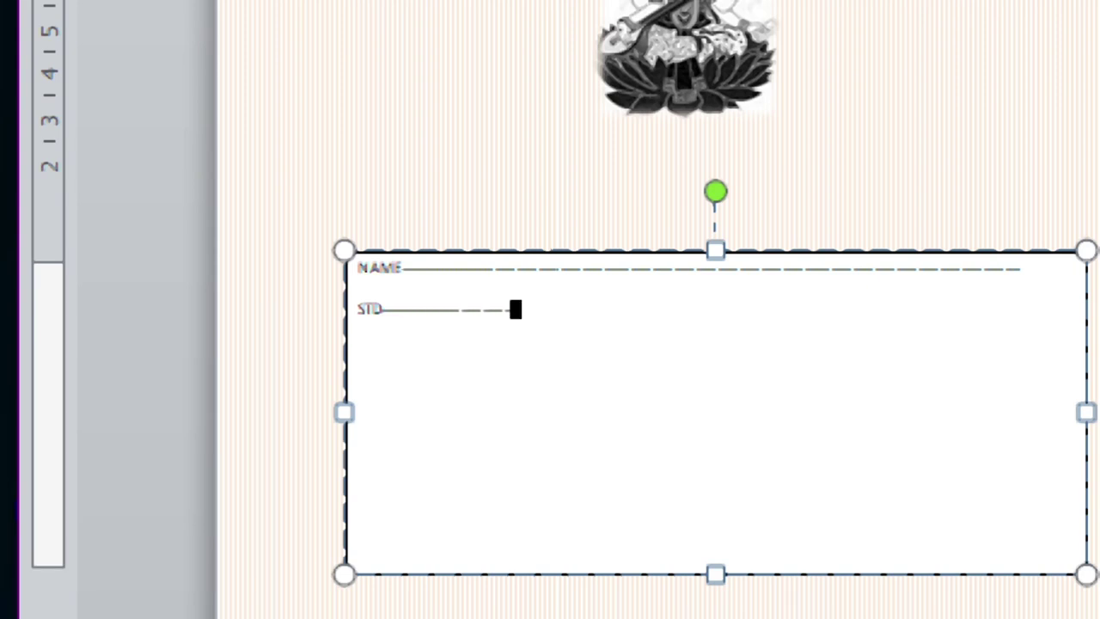
{"action": "type", "text": "DIV__"}
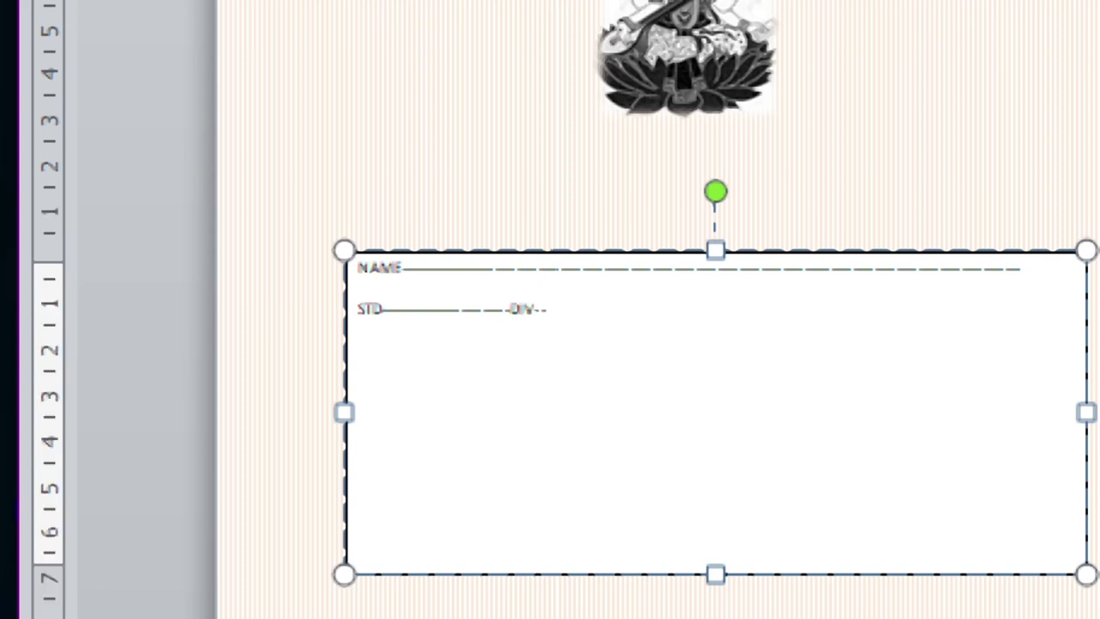
{"action": "type", "text": "______"}
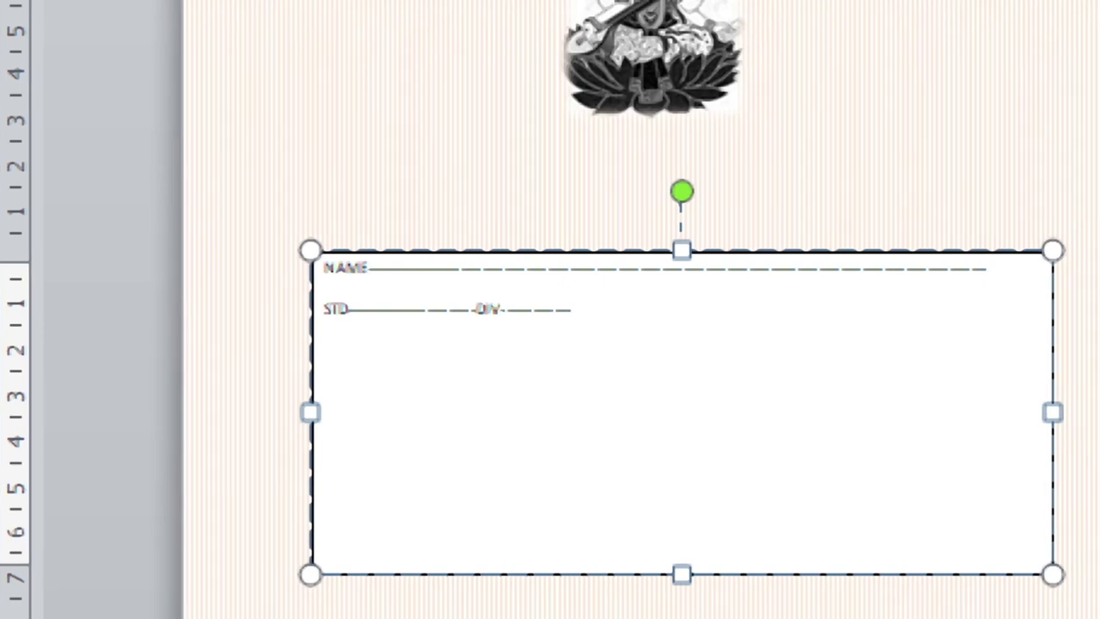
{"action": "type", "text": "__________"}
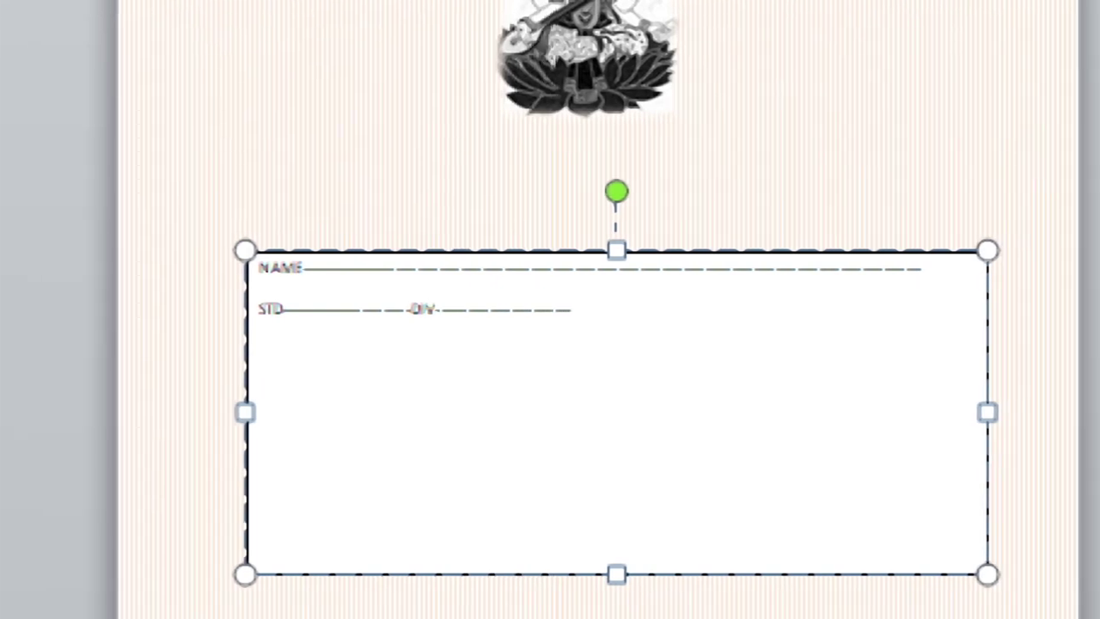
{"action": "type", "text": "_________________________"}
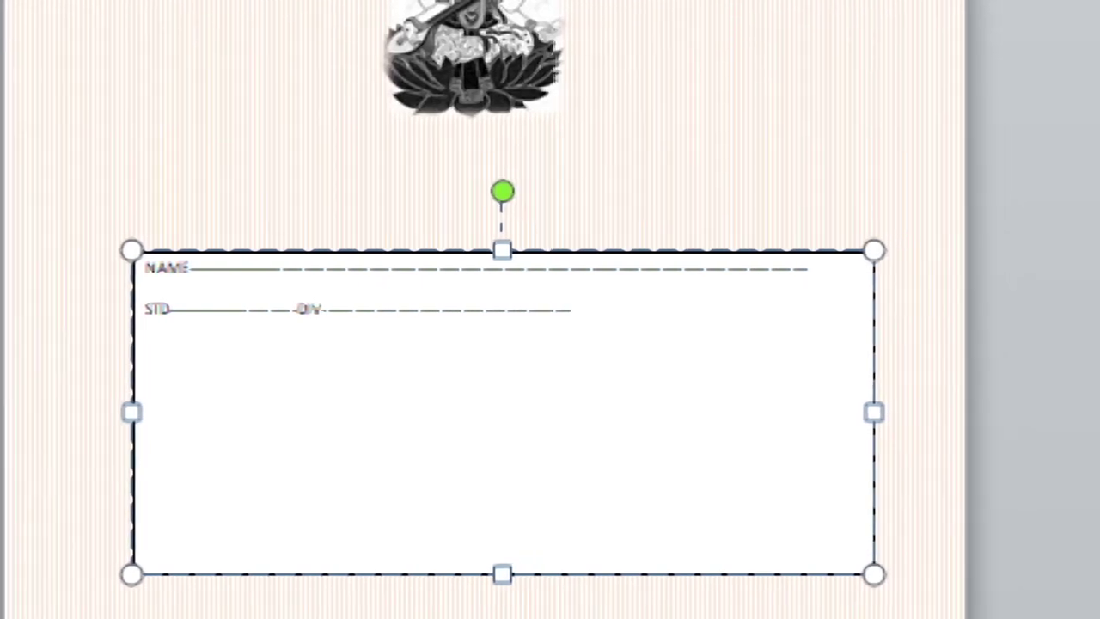
{"action": "type", "text": "R"}
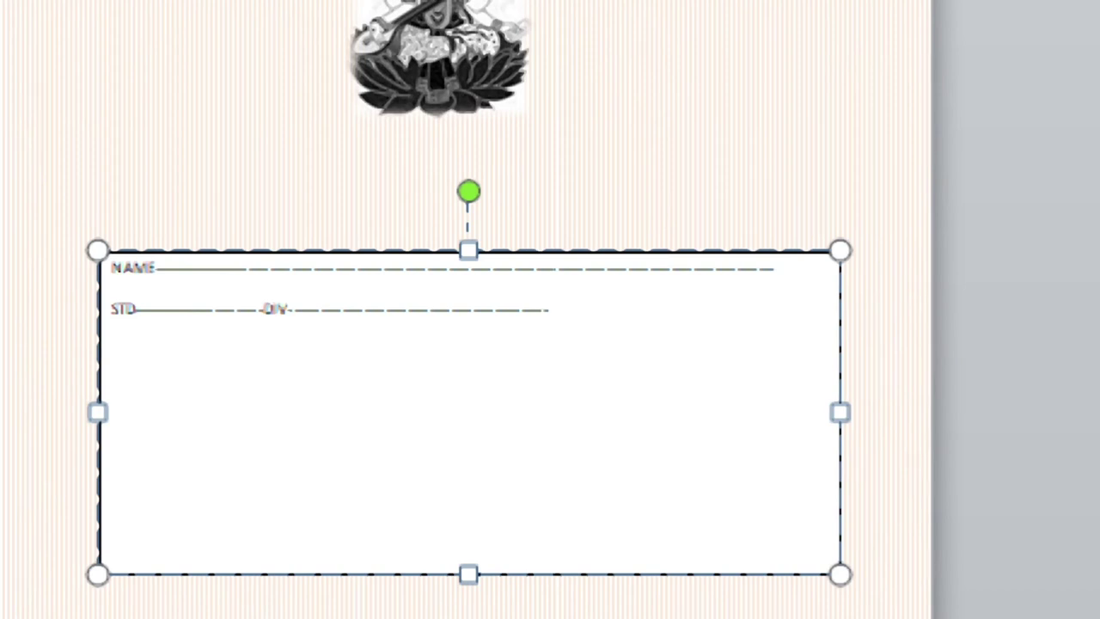
{"action": "type", "text": "OLL"}
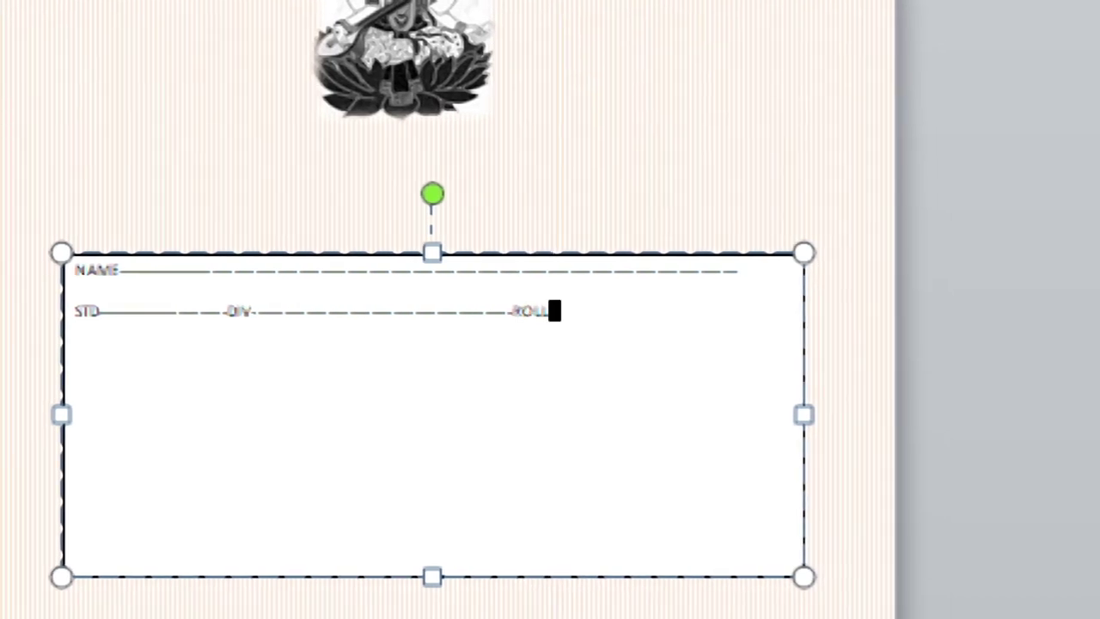
{"action": "type", "text": "  NO"}
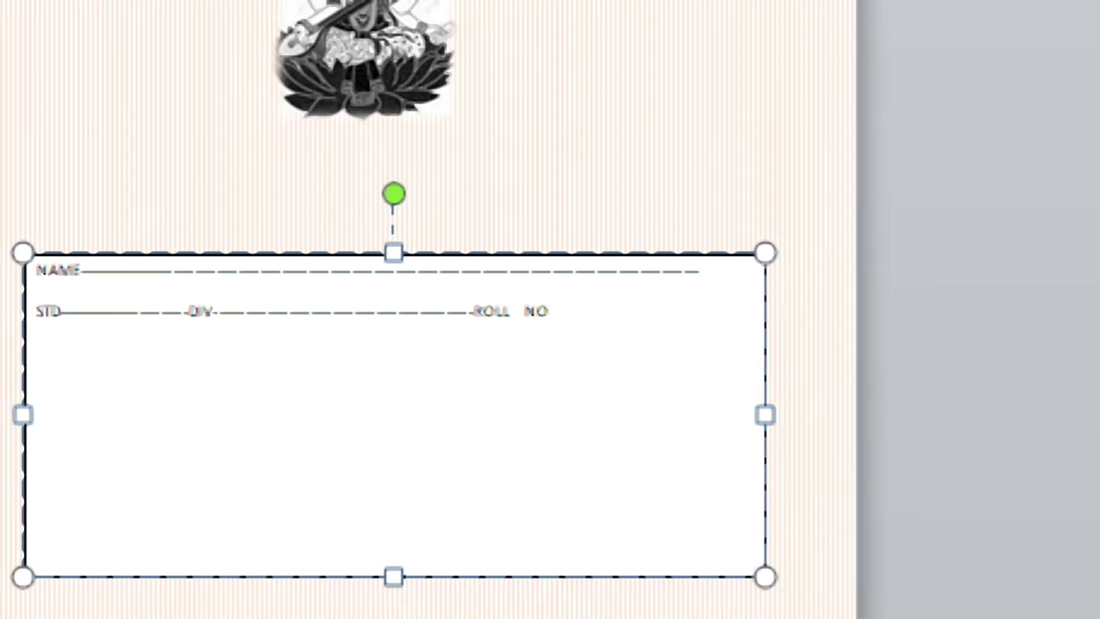
{"action": "type", "text": "_______"}
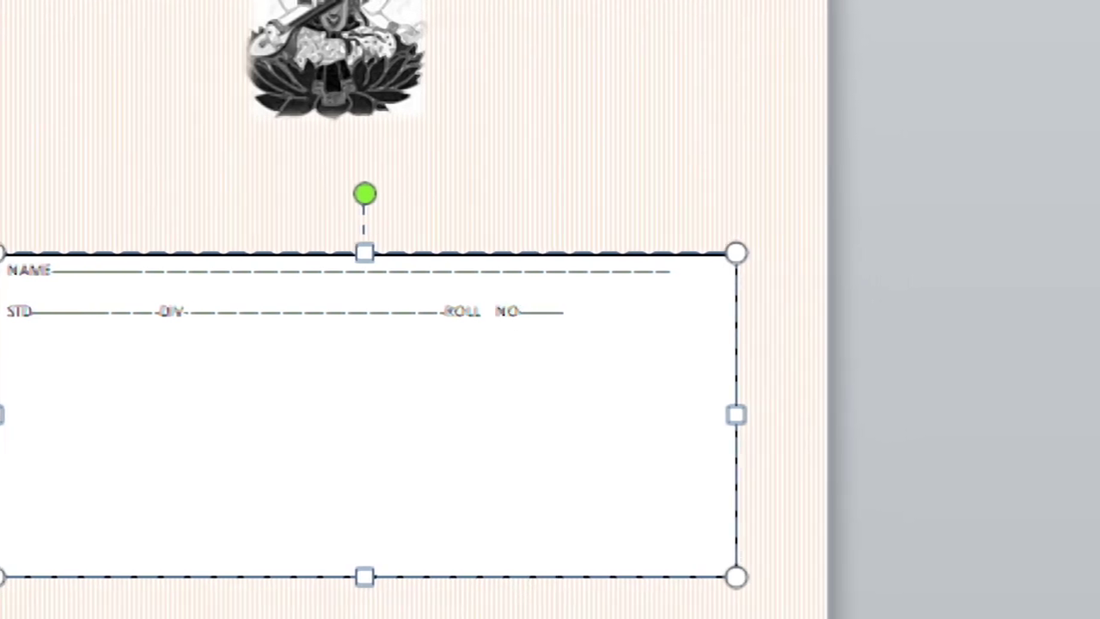
{"action": "type", "text": "_____"}
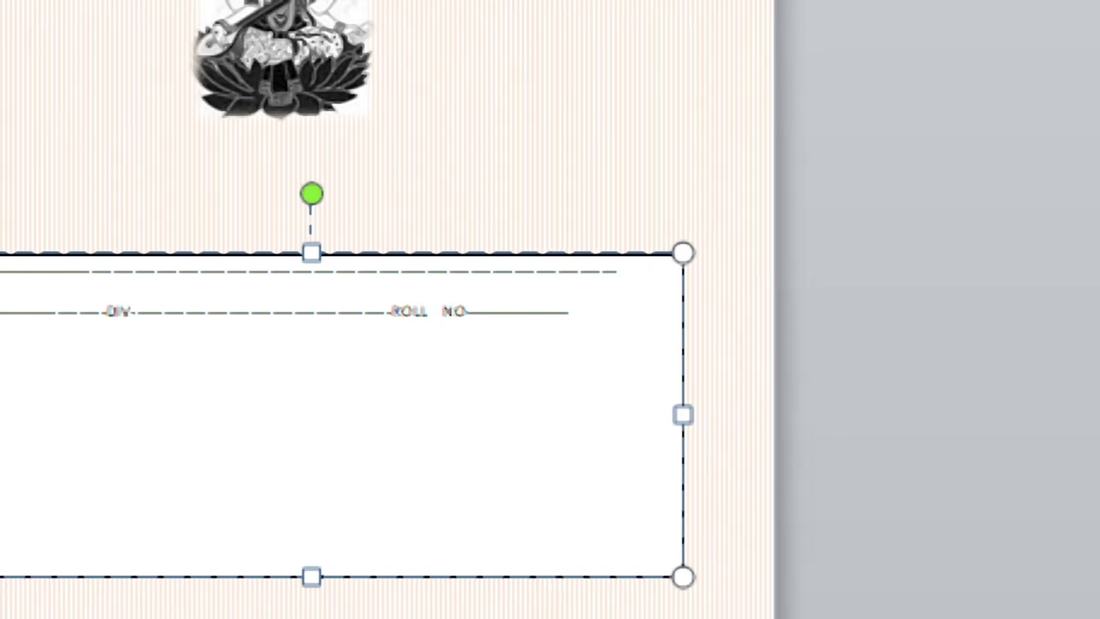
{"action": "type", "text": "____"}
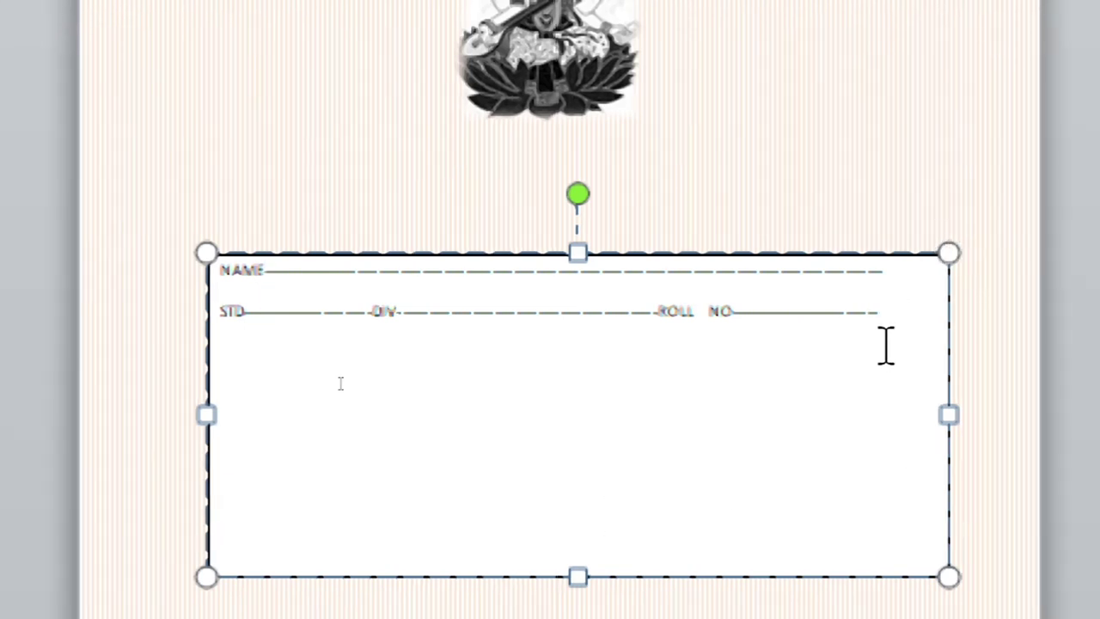
{"action": "key", "text": "Return"}
{"action": "type", "text": "S"}
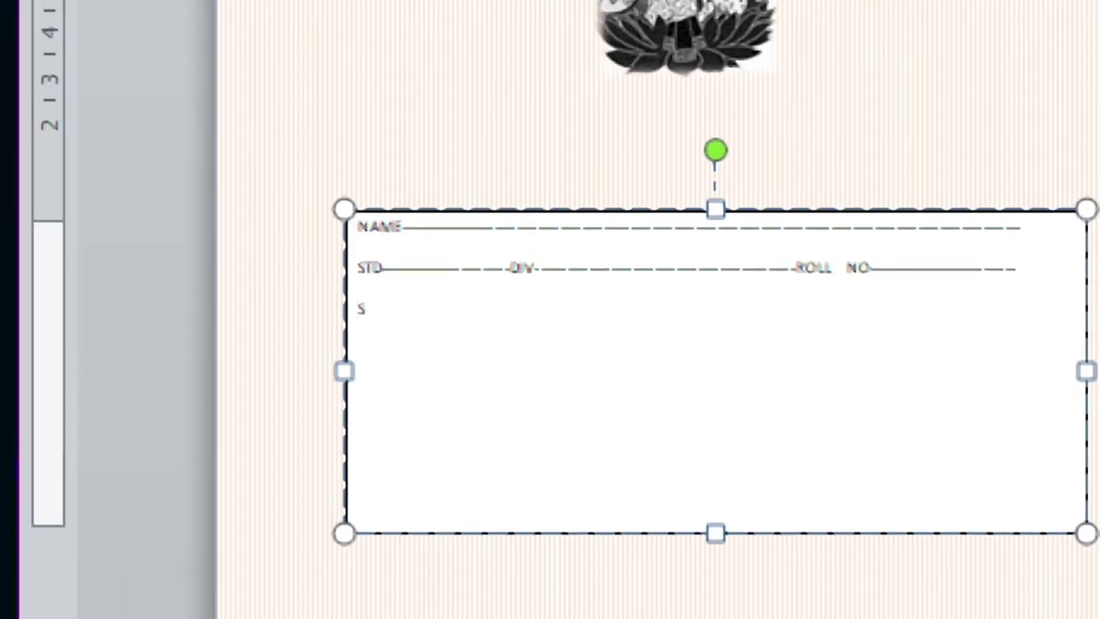
{"action": "type", "text": "UBJEC"}
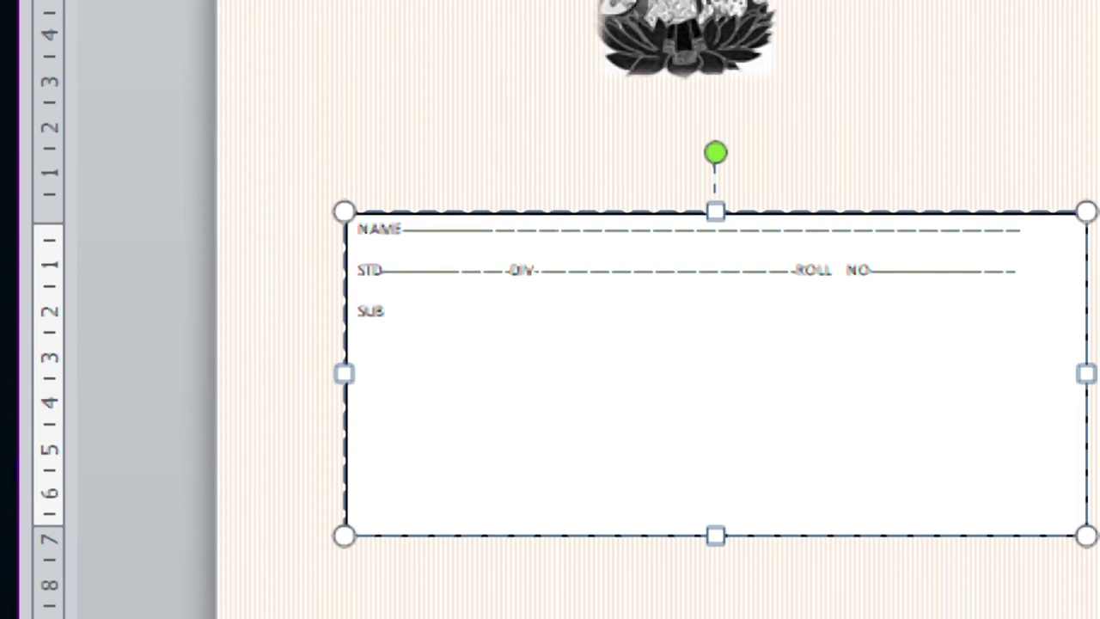
{"action": "type", "text": "T"}
{"action": "type", "text": "____"}
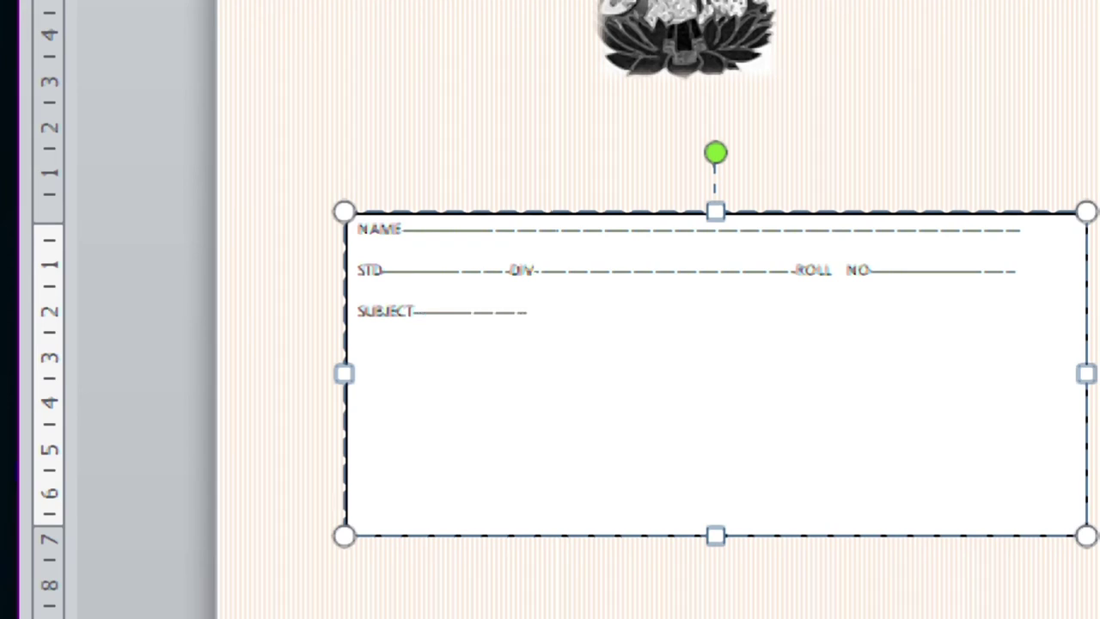
{"action": "type", "text": "_"}
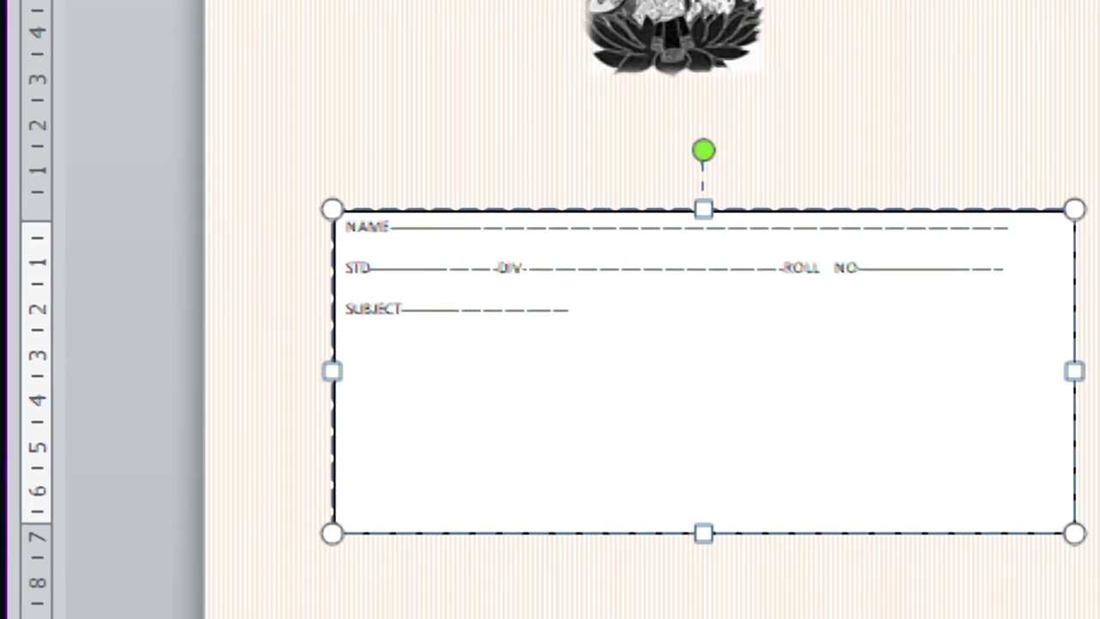
{"action": "type", "text": "____"}
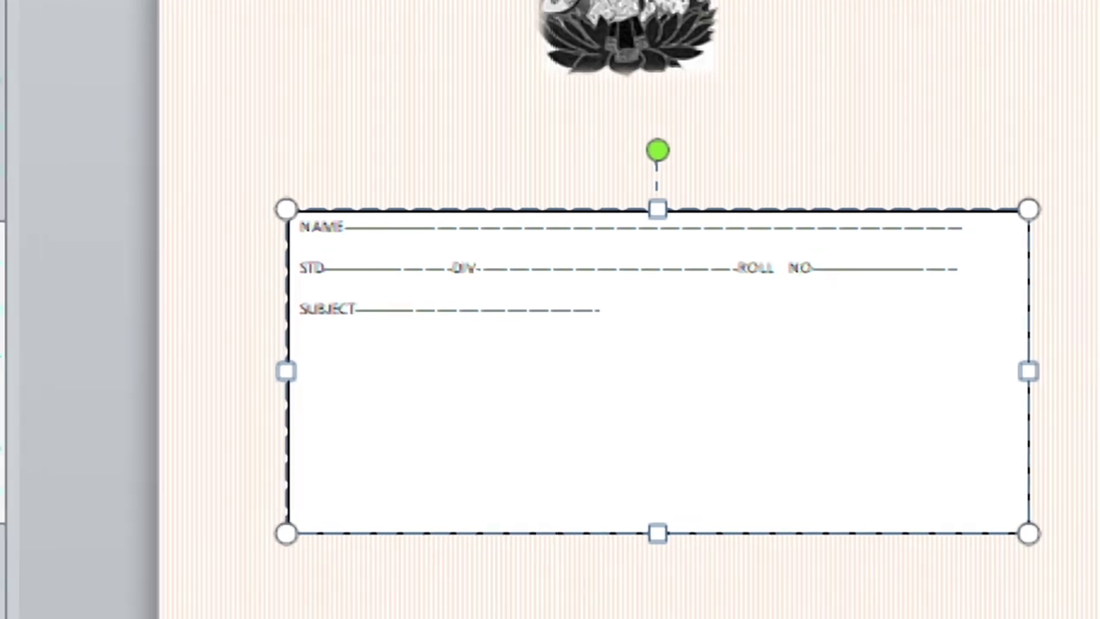
{"action": "type", "text": "___"}
{"action": "type", "text": "______________"}
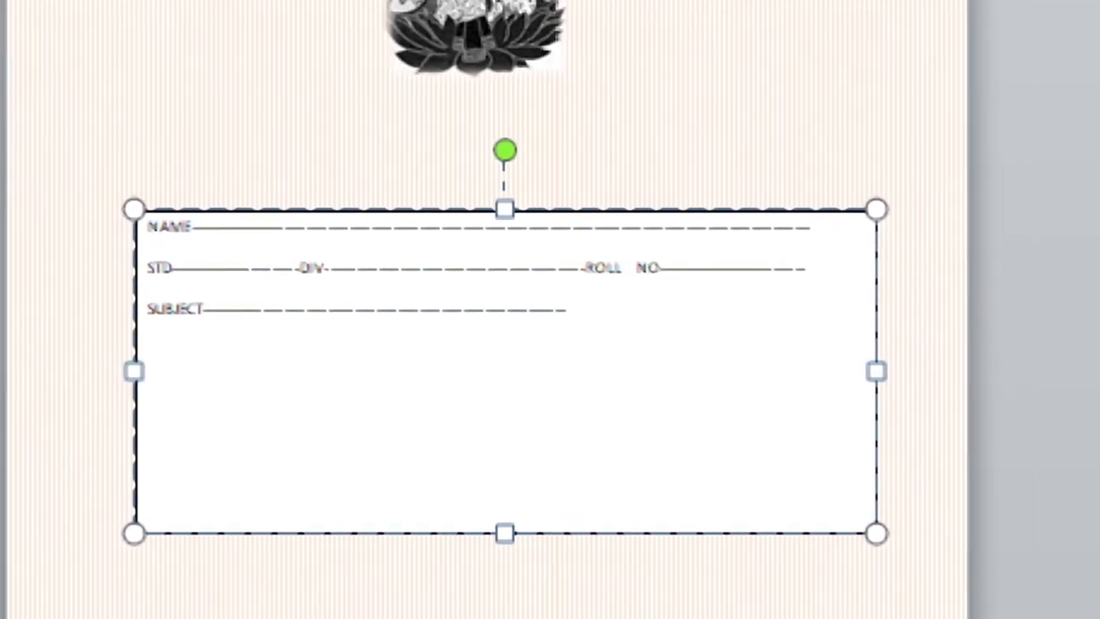
{"action": "type", "text": "______"}
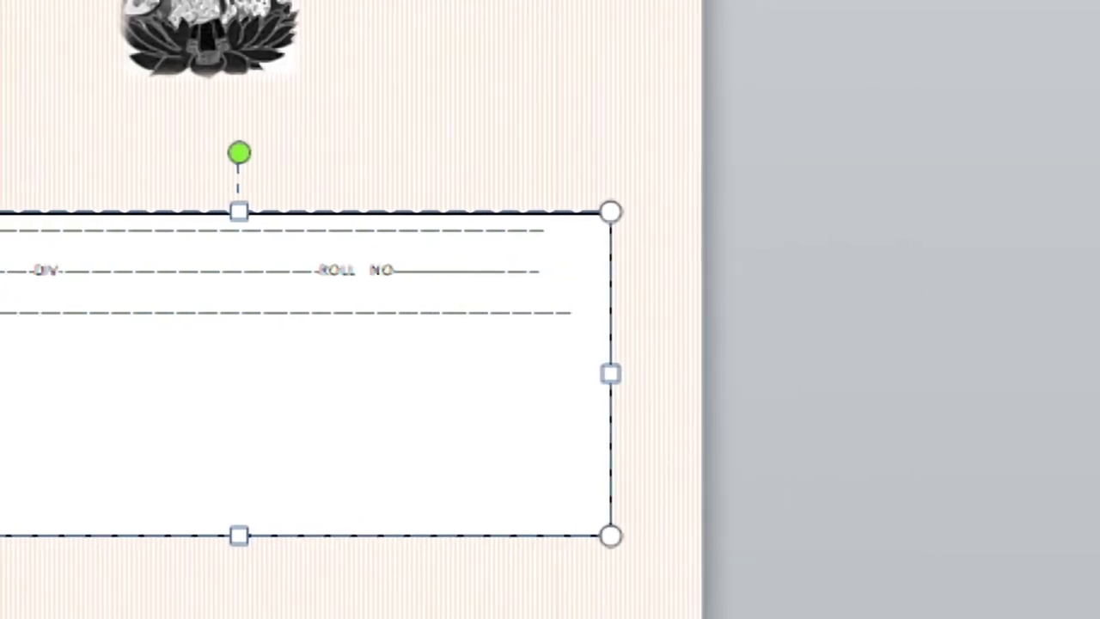
{"action": "type", "text": "_________________"}
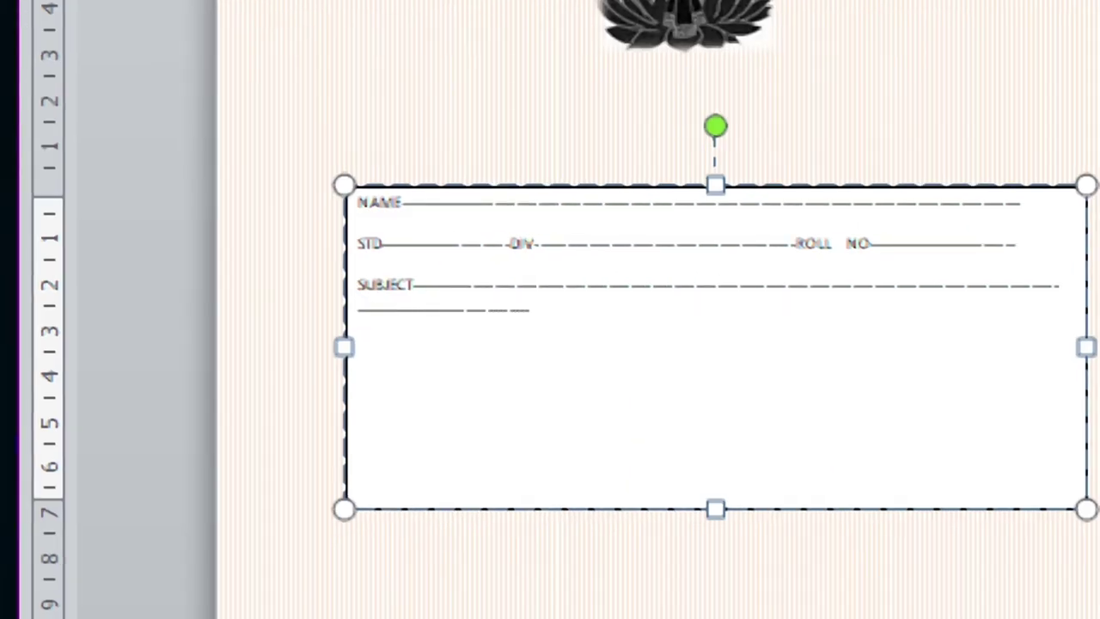
{"action": "type", "text": "___________________"}
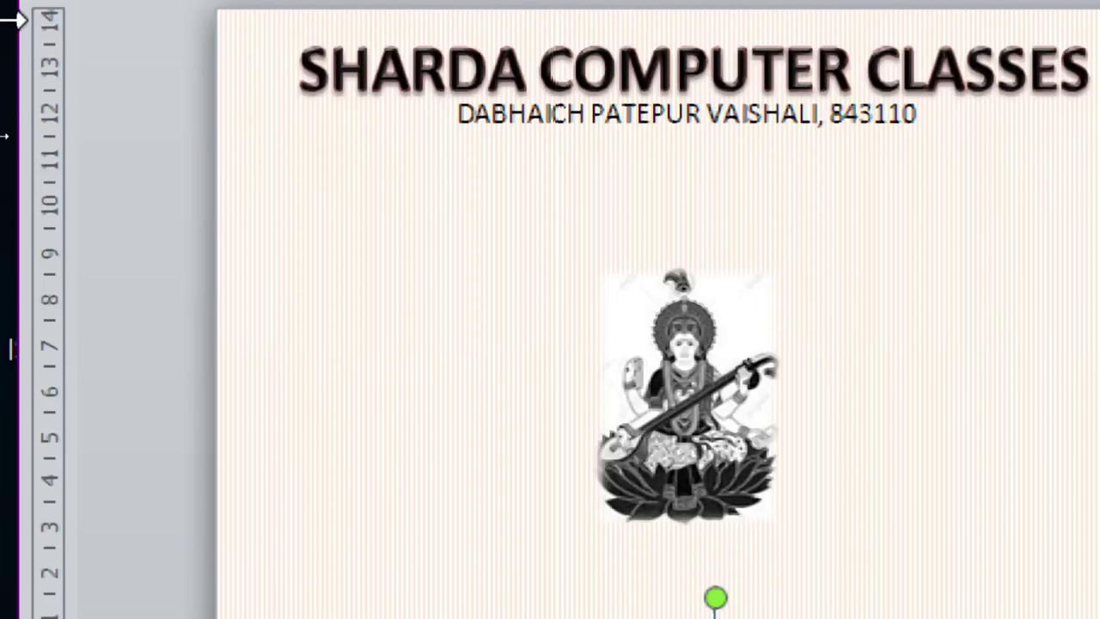
Enlarge the info box text to 12 pt and shorten the box to fit its lines
{"action": "left_click", "coordinate": [258, 49]}
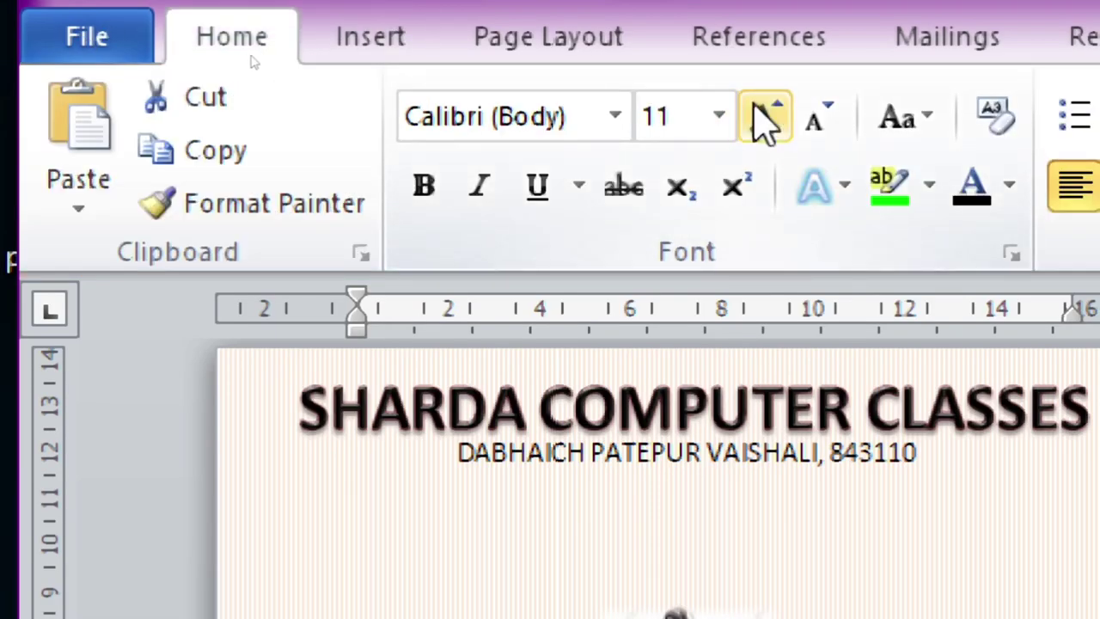
{"action": "left_click", "coordinate": [784, 119]}
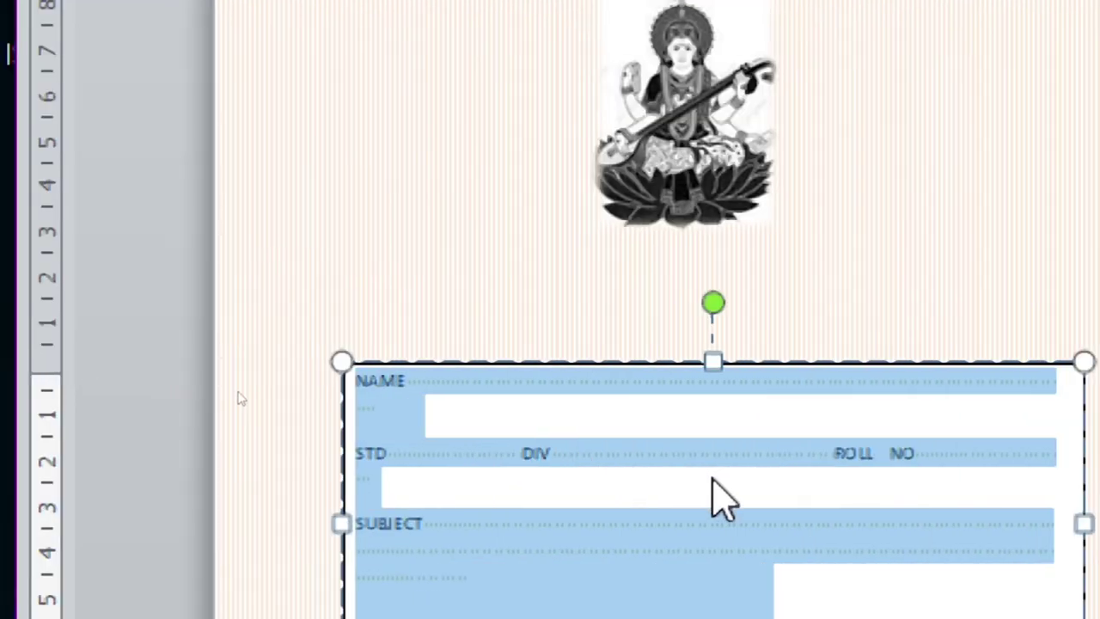
{"action": "left_click", "coordinate": [630, 223]}
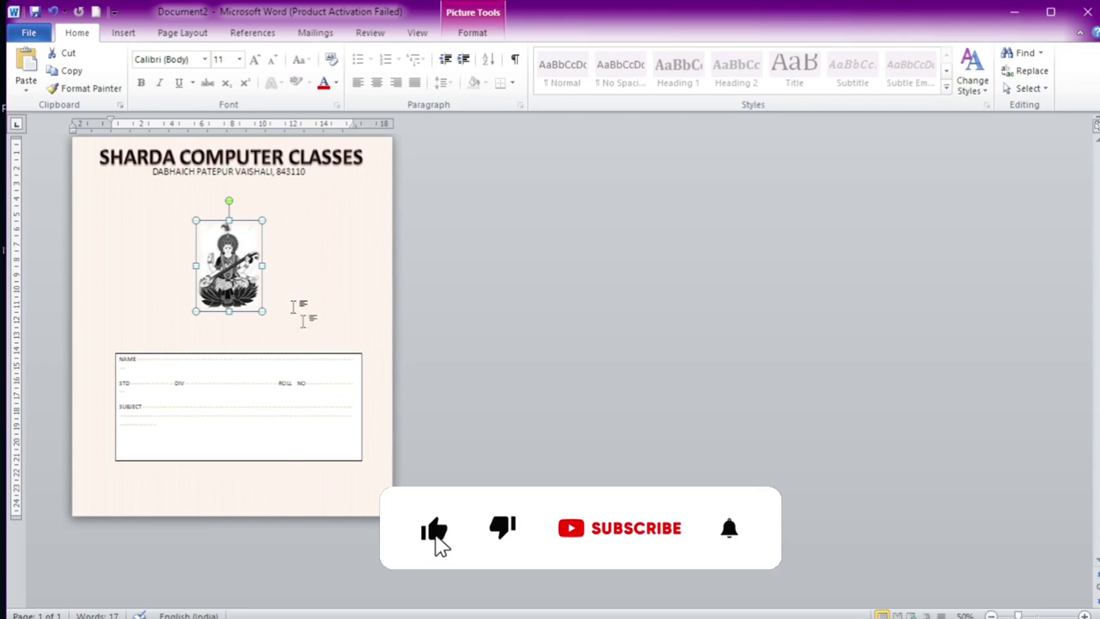
{"action": "left_click", "coordinate": [308, 305]}
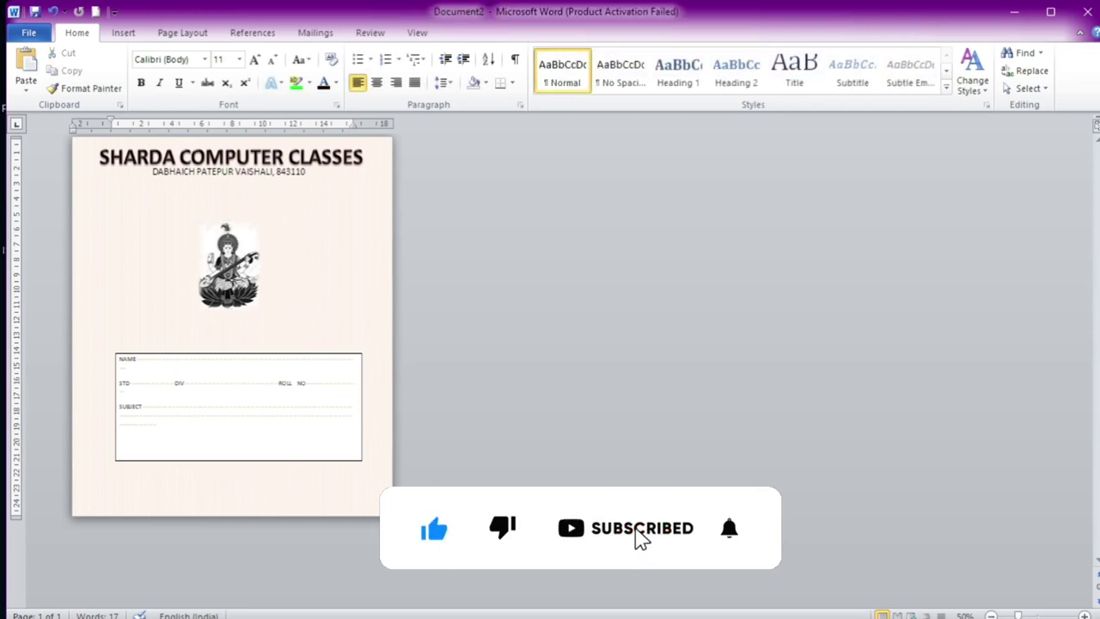
{"action": "left_click", "coordinate": [361, 437]}
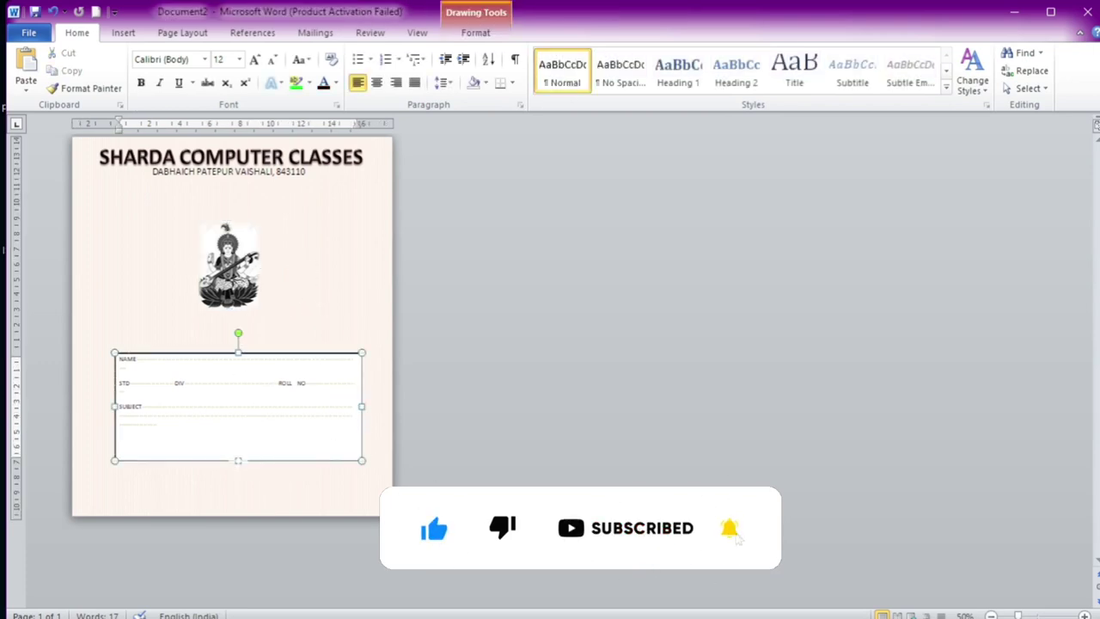
{"action": "left_click_drag", "start_coordinate": [238, 460], "coordinate": [238, 432]}
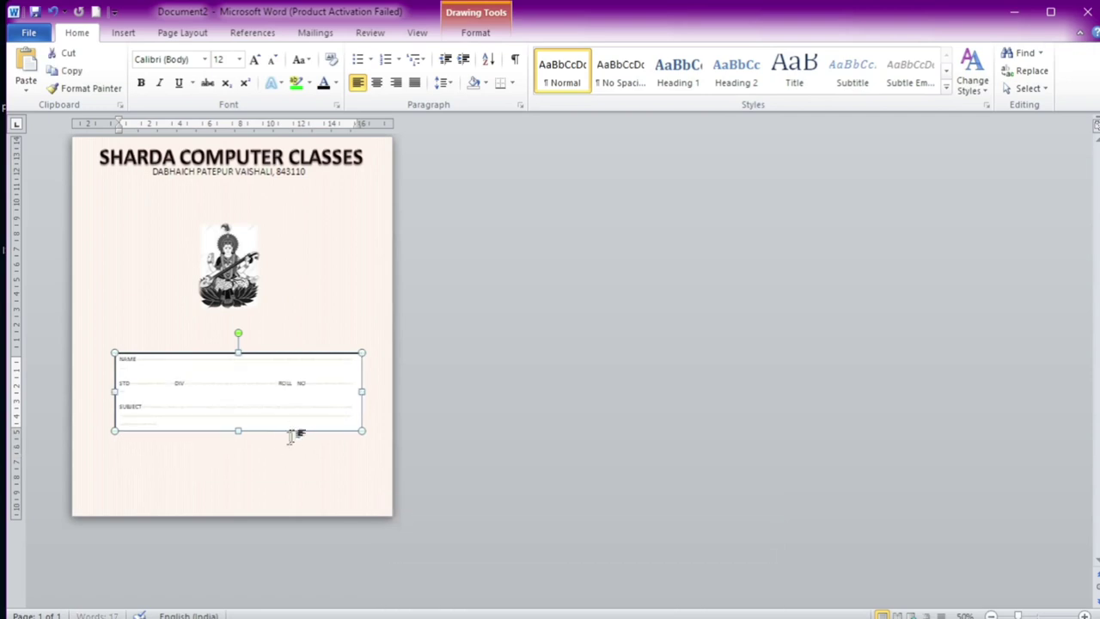
{"action": "left_click", "coordinate": [255, 476]}
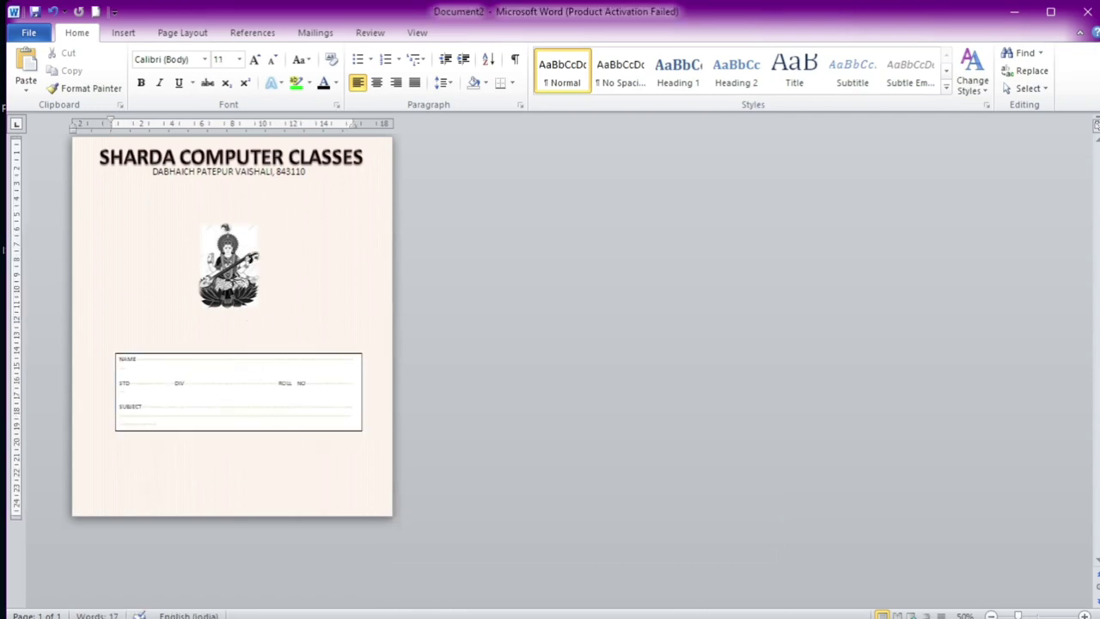
Nudge the address box slightly lower, then select all the info box text
{"action": "left_click", "coordinate": [250, 172]}
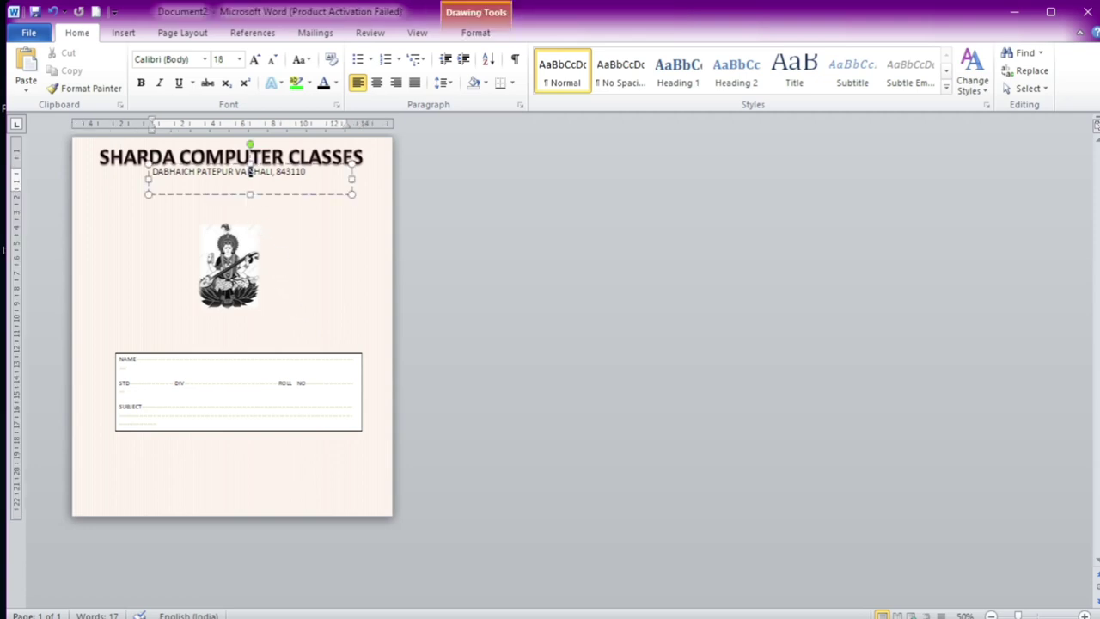
{"action": "left_click_drag", "start_coordinate": [247, 170], "coordinate": [248, 171]}
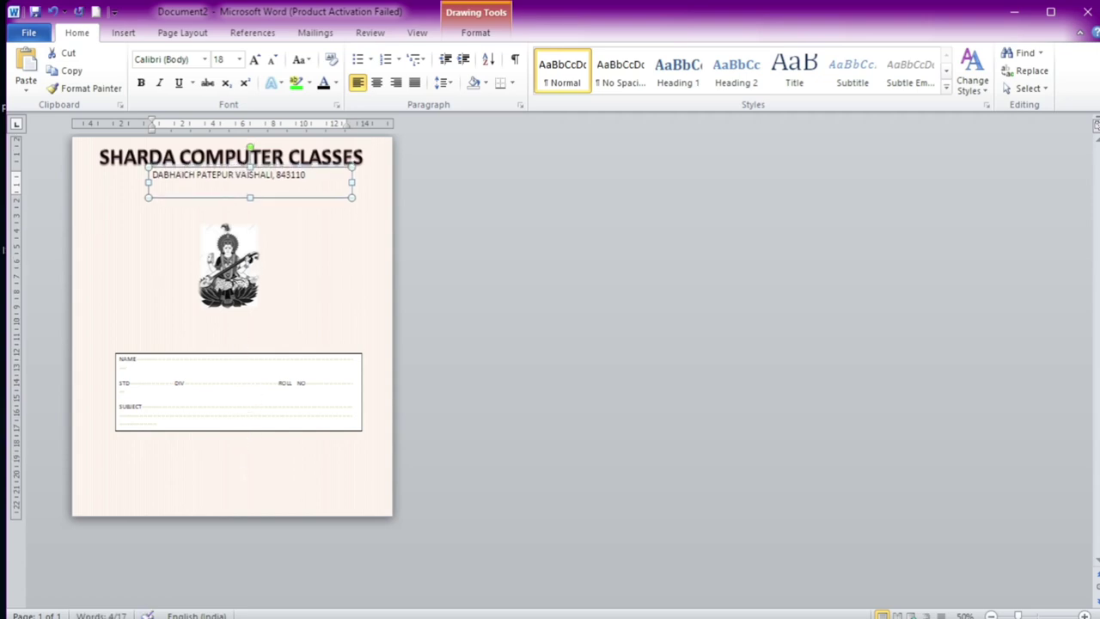
{"action": "left_click", "coordinate": [112, 142]}
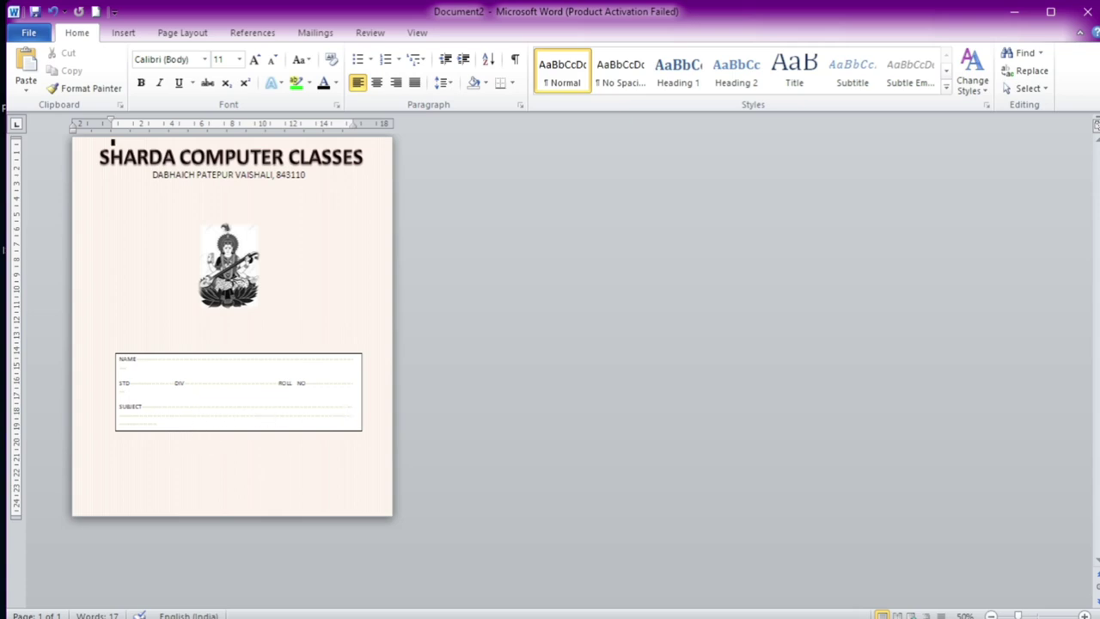
{"action": "left_click", "coordinate": [342, 415]}
{"action": "key", "text": "ctrl+a"}
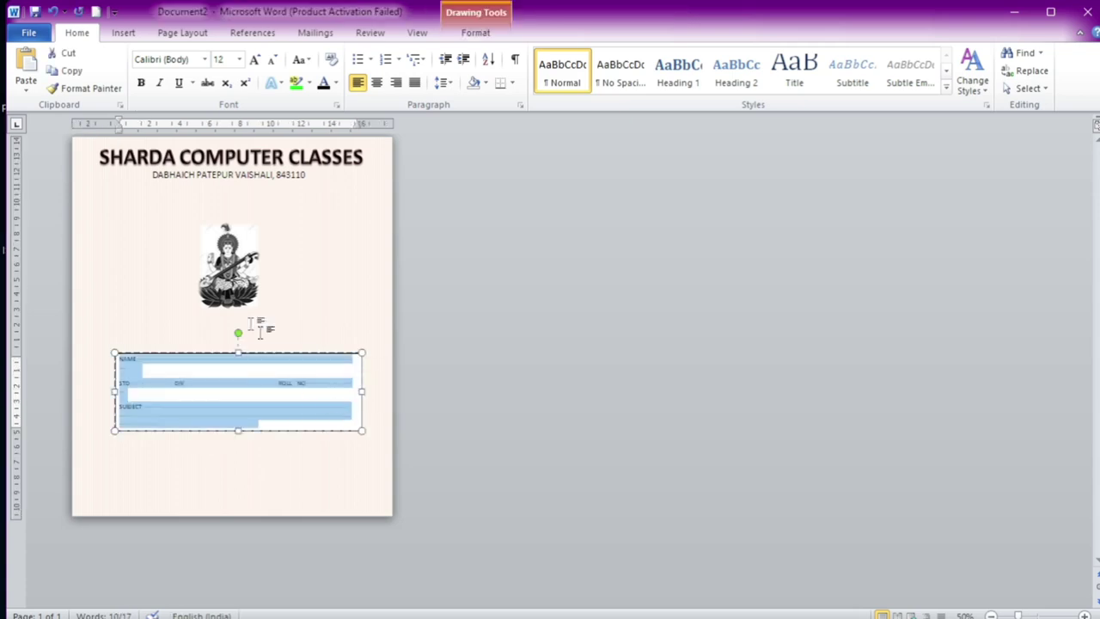
Enlarge the info box text to 18 pt and widen and heighten the box to fit
{"action": "left_click", "coordinate": [254, 61]}
{"action": "left_click", "coordinate": [254, 60]}
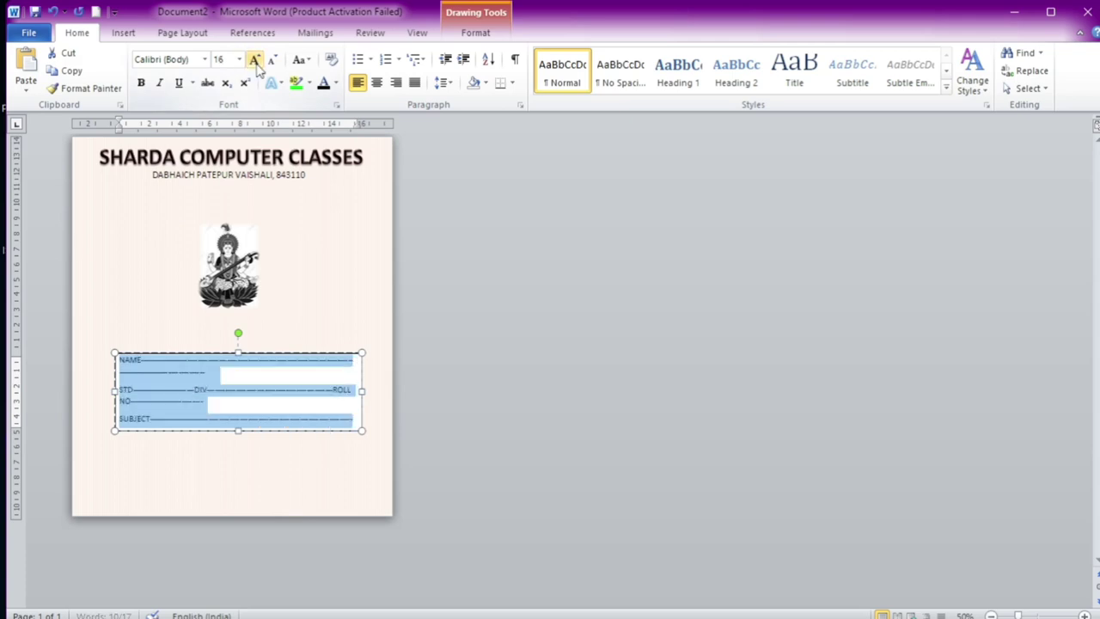
{"action": "left_click", "coordinate": [255, 60]}
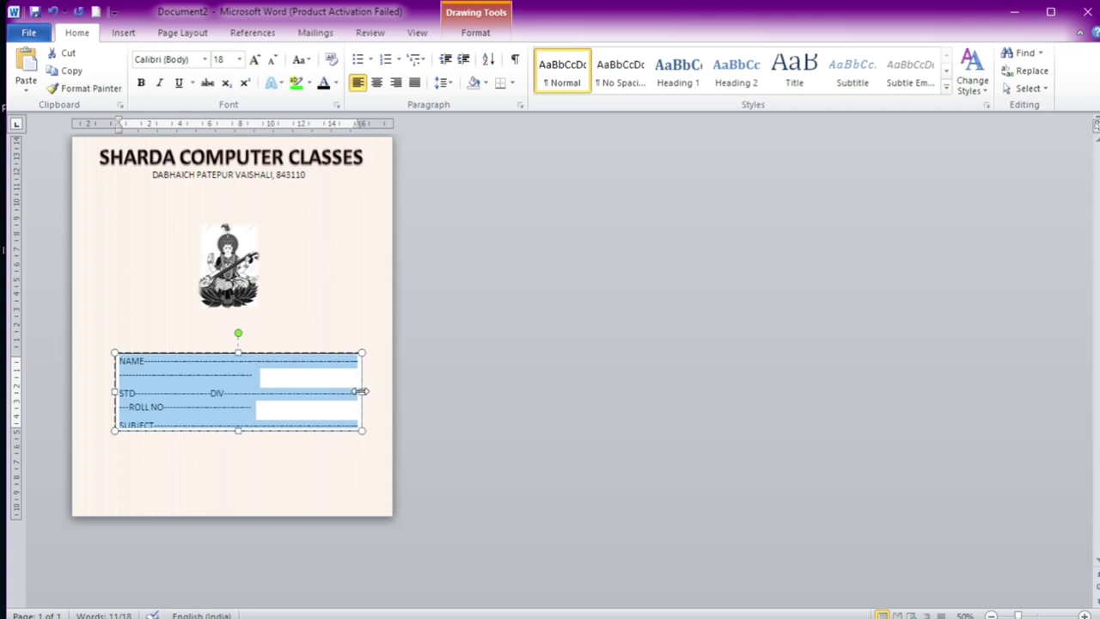
{"action": "left_click_drag", "start_coordinate": [360, 391], "coordinate": [387, 391]}
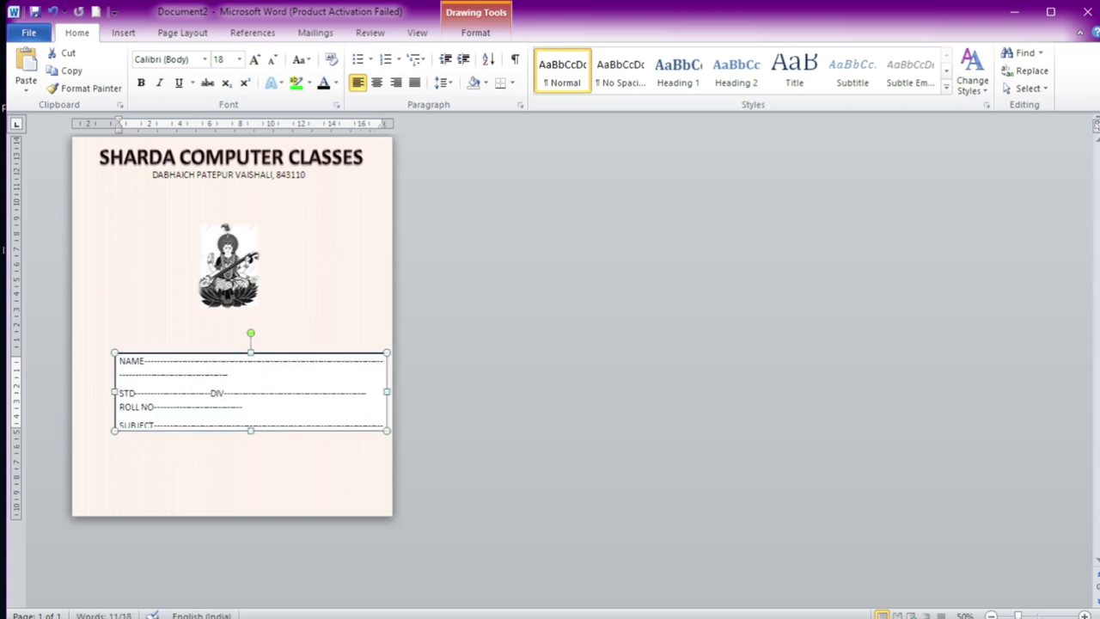
{"action": "left_click_drag", "start_coordinate": [109, 392], "coordinate": [96, 391]}
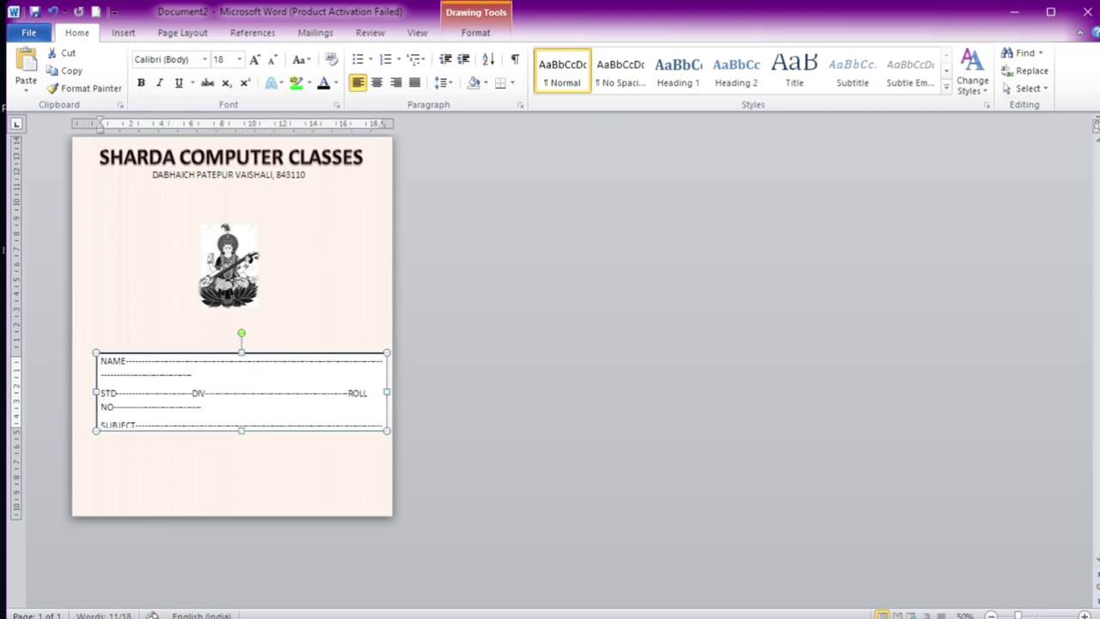
{"action": "left_click_drag", "start_coordinate": [242, 430], "coordinate": [242, 449]}
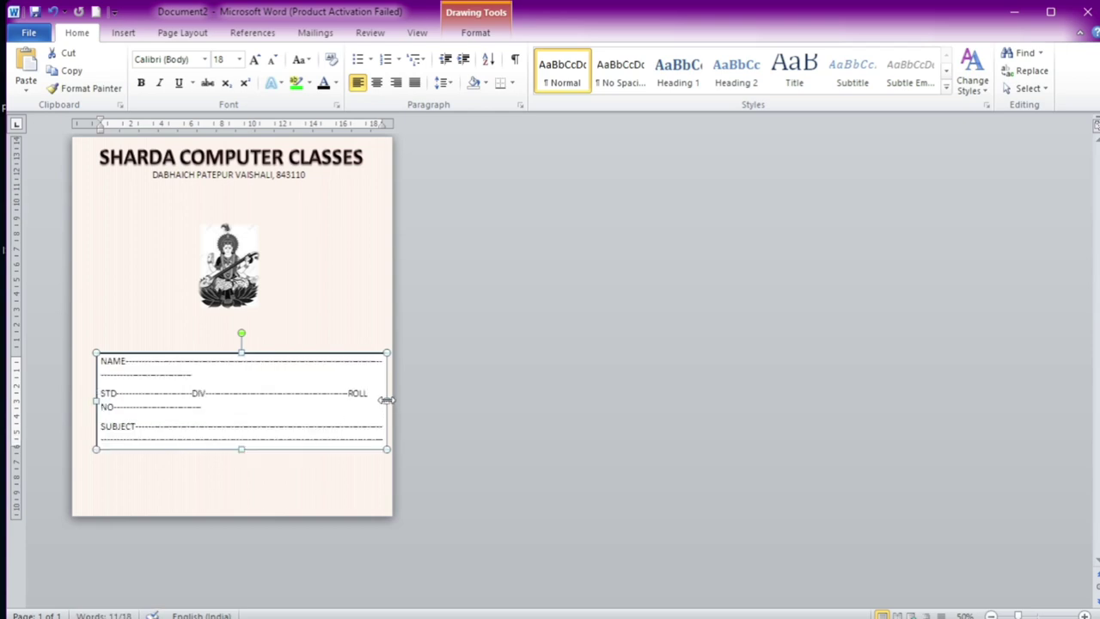
{"action": "left_click_drag", "start_coordinate": [386, 406], "coordinate": [413, 410]}
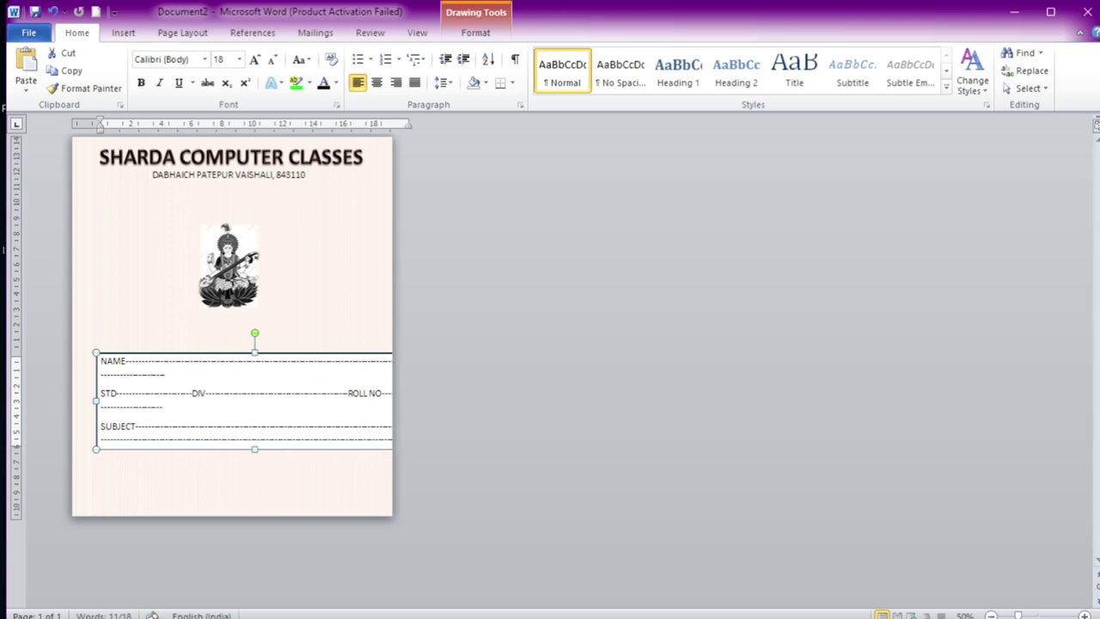
Delete extra dashes so ROLL NO joins the STD line, then move the box slightly left
{"action": "left_click", "coordinate": [335, 393]}
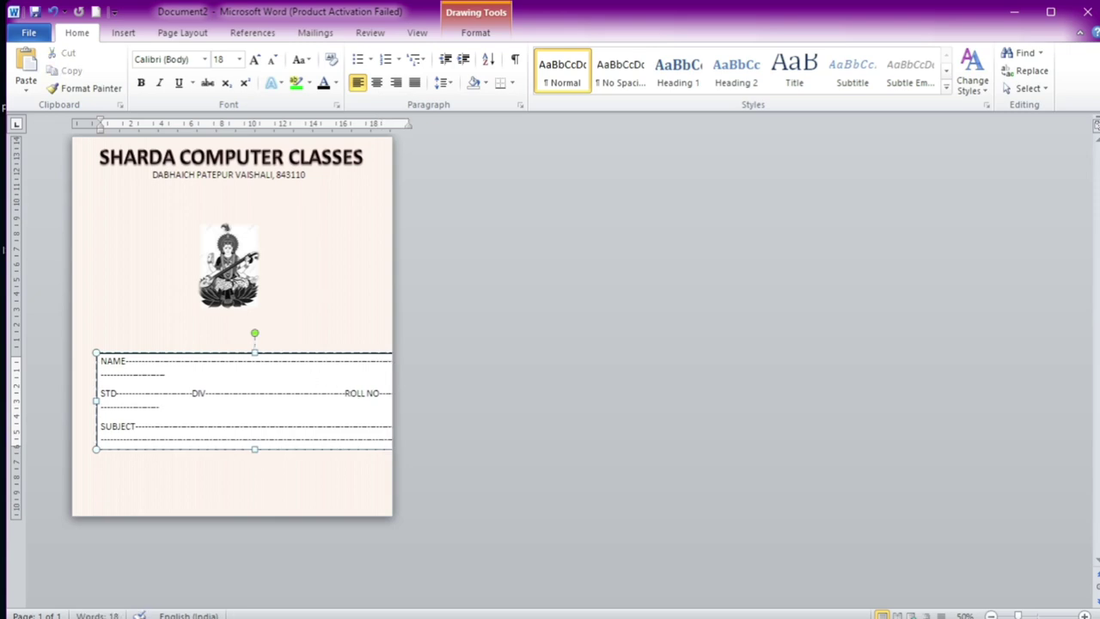
{"action": "key", "text": "BackSpace"}
{"action": "key", "text": "BackSpace"}
{"action": "key", "text": "BackSpace"}
{"action": "key", "text": "BackSpace"}
{"action": "key", "text": "BackSpace"}
{"action": "key", "text": "BackSpace"}
{"action": "key", "text": "BackSpace"}
{"action": "key", "text": "BackSpace"}
{"action": "key", "text": "BackSpace"}
{"action": "key", "text": "BackSpace"}
{"action": "key", "text": "BackSpace"}
{"action": "key", "text": "BackSpace"}
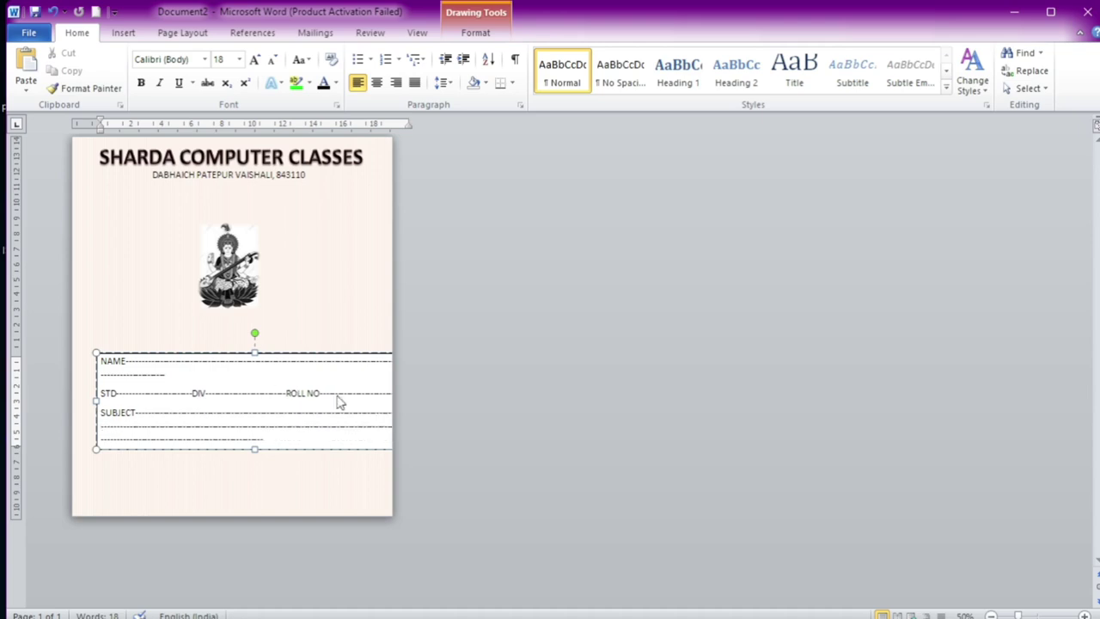
{"action": "key", "text": "BackSpace"}
{"action": "key", "text": "BackSpace"}
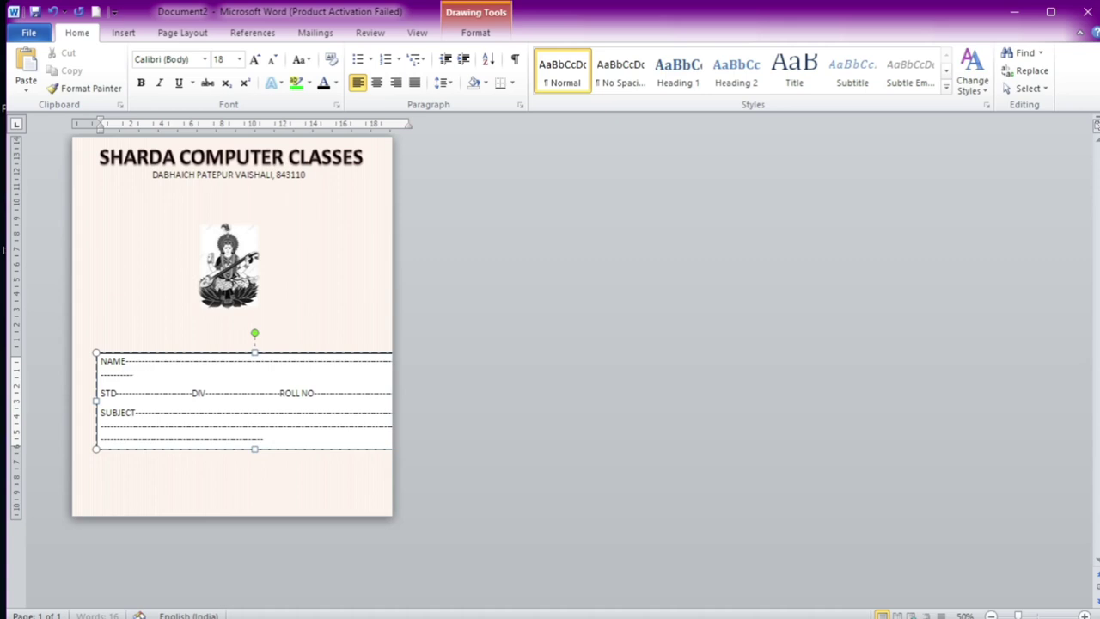
{"action": "key", "text": "BackSpace"}
{"action": "key", "text": "BackSpace"}
{"action": "key", "text": "BackSpace"}
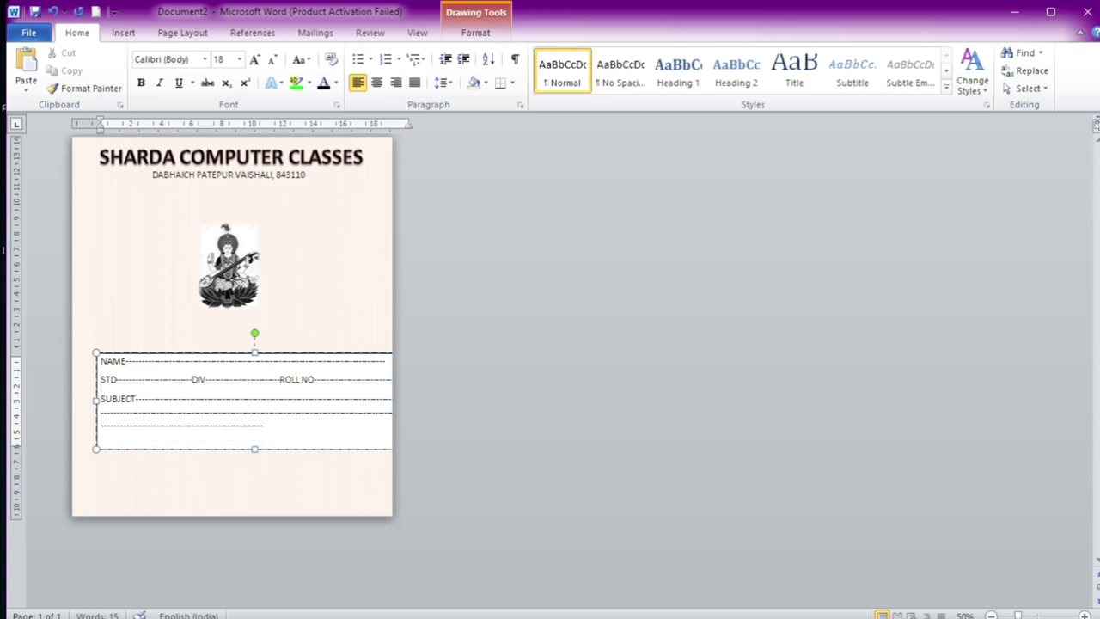
{"action": "mouse_move", "coordinate": [219, 350]}
{"action": "left_mouse_down"}
{"action": "mouse_move", "coordinate": [196, 350]}
{"action": "mouse_move", "coordinate": [235, 356]}
{"action": "mouse_move", "coordinate": [215, 349]}
{"action": "mouse_move", "coordinate": [238, 344]}
{"action": "left_mouse_up"}
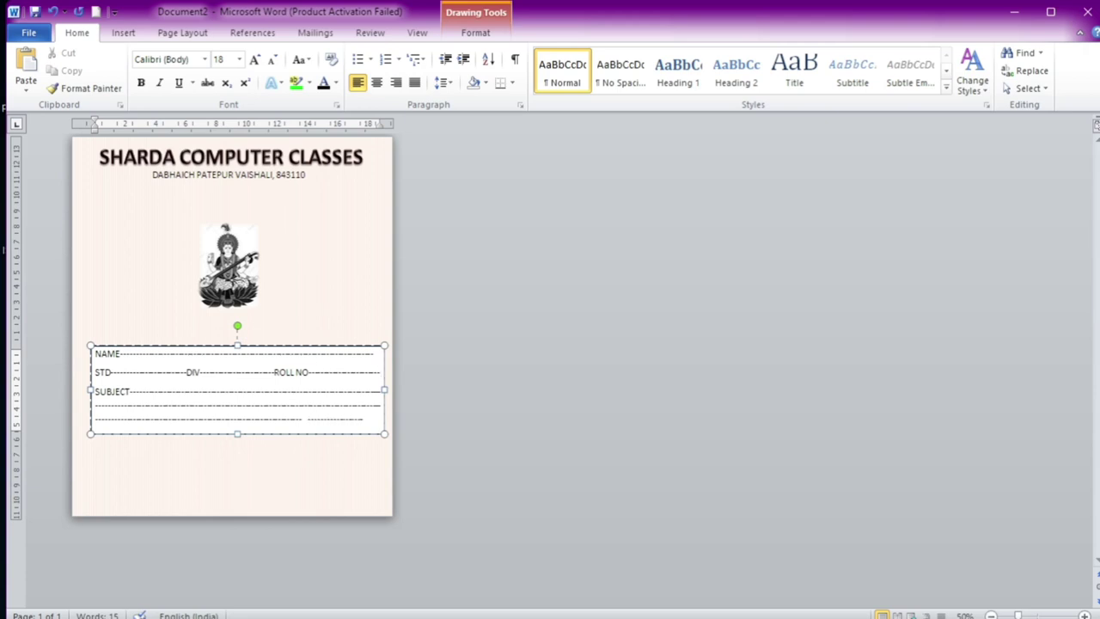
{"action": "left_click", "coordinate": [329, 340]}
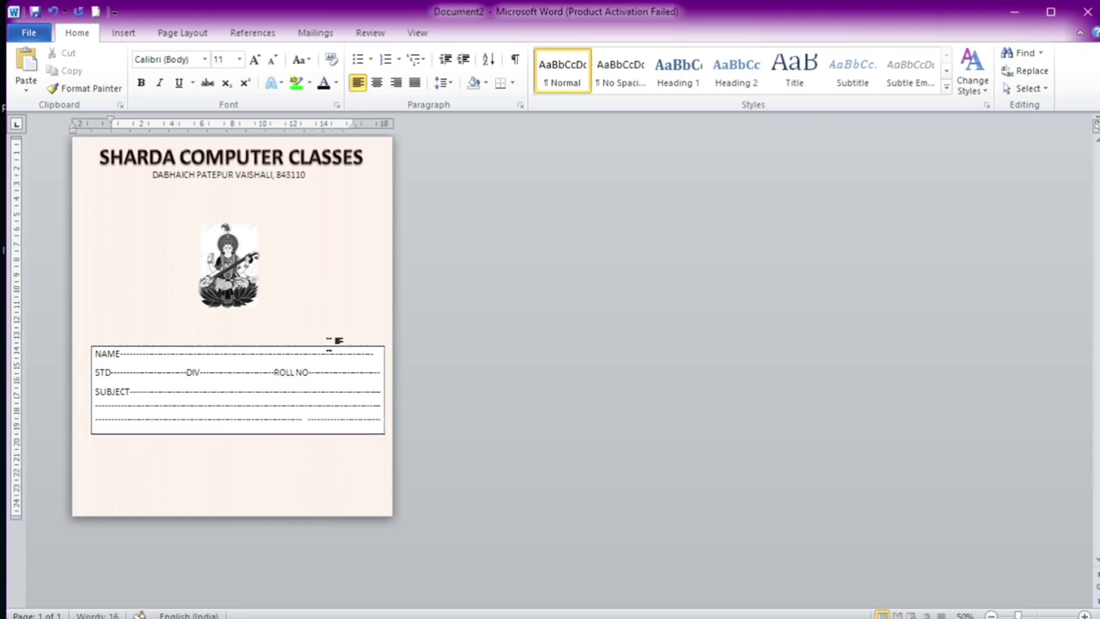
Give the info box a 2¼ pt dash-dot outline
{"action": "left_click", "coordinate": [285, 353]}
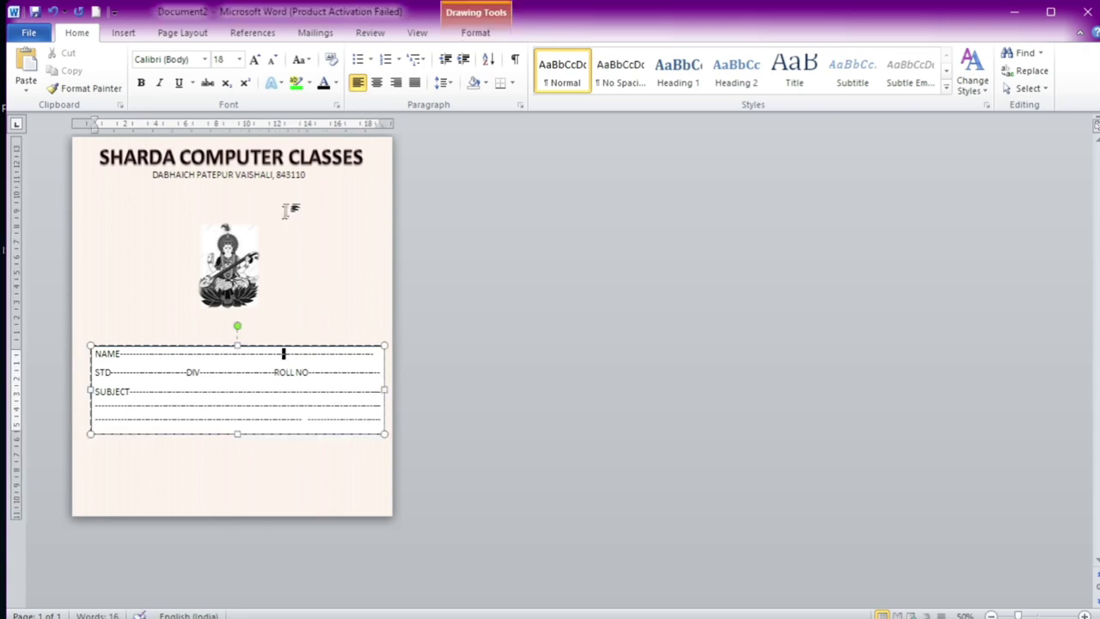
{"action": "left_click", "coordinate": [471, 36]}
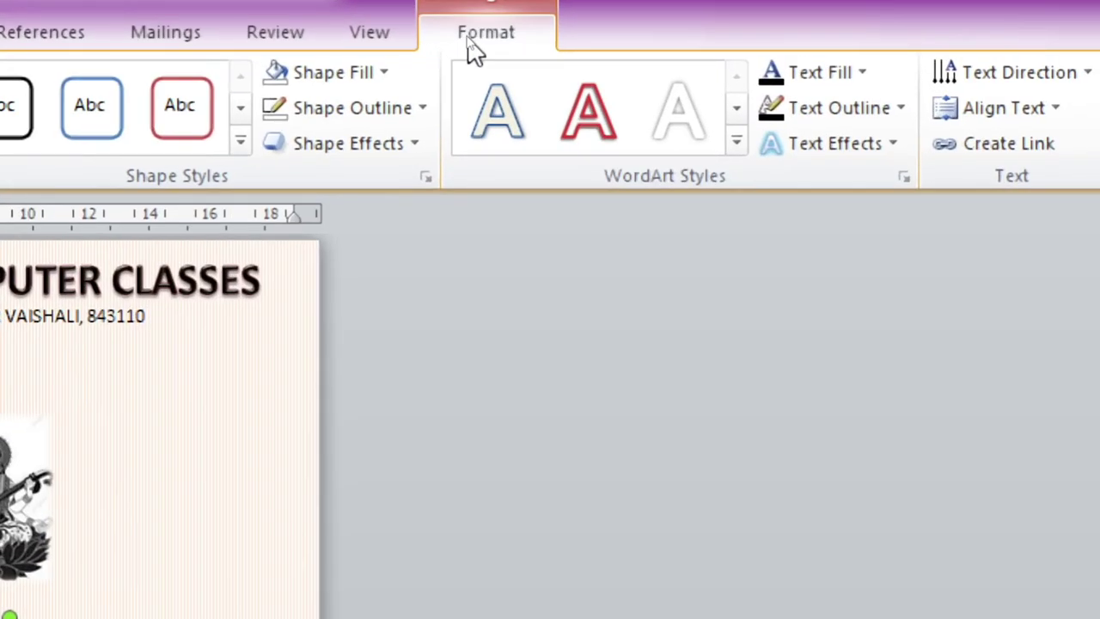
{"action": "left_click", "coordinate": [367, 107]}
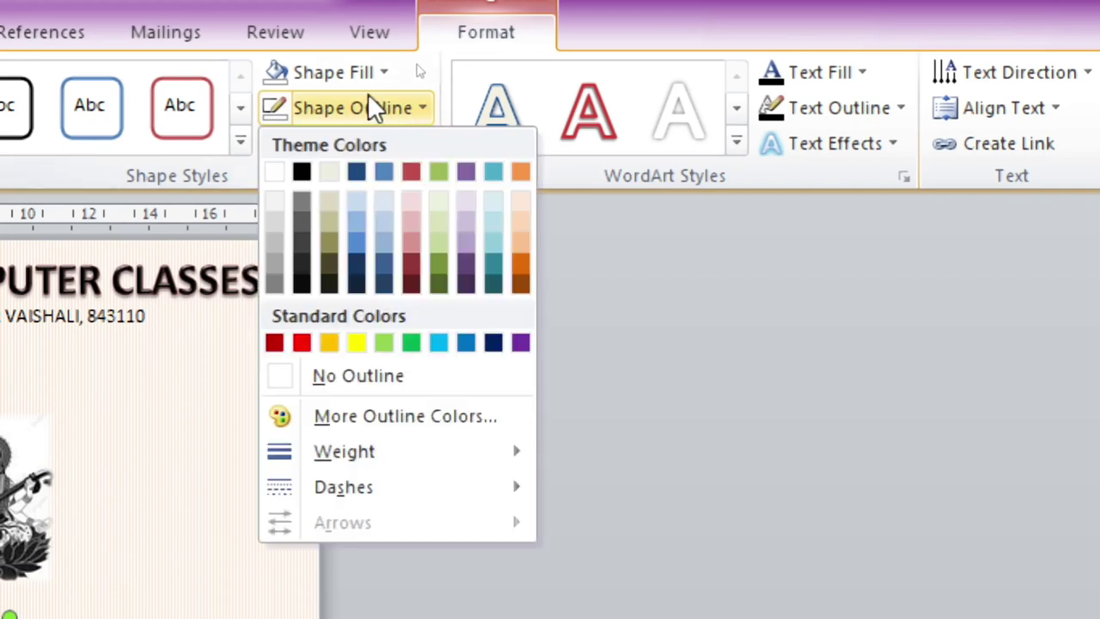
{"action": "mouse_move", "coordinate": [454, 447]}
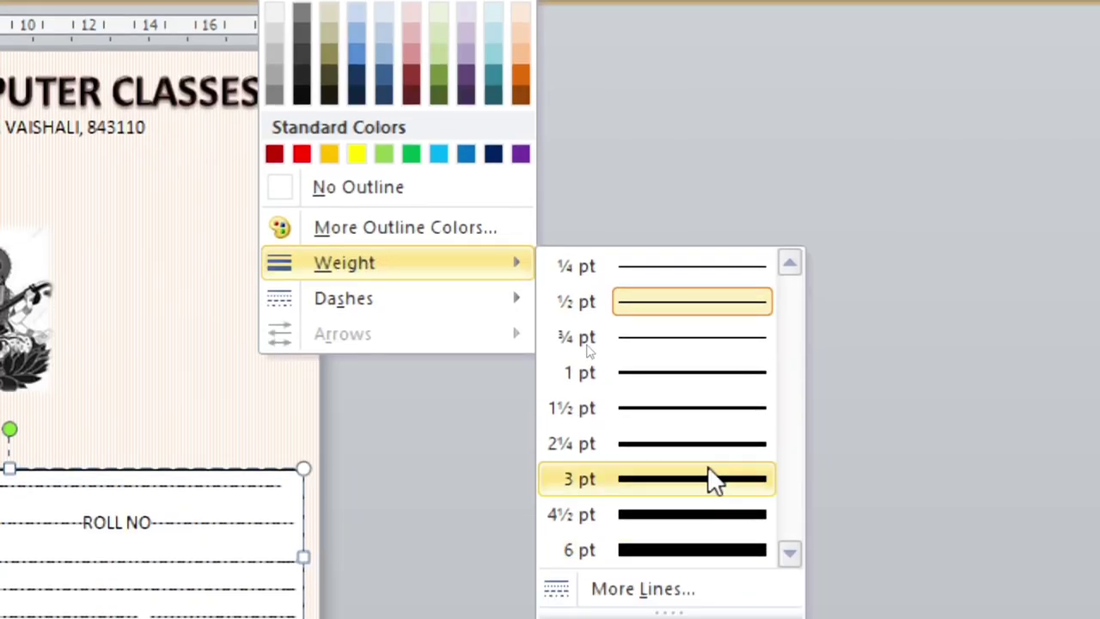
{"action": "left_click", "coordinate": [692, 447]}
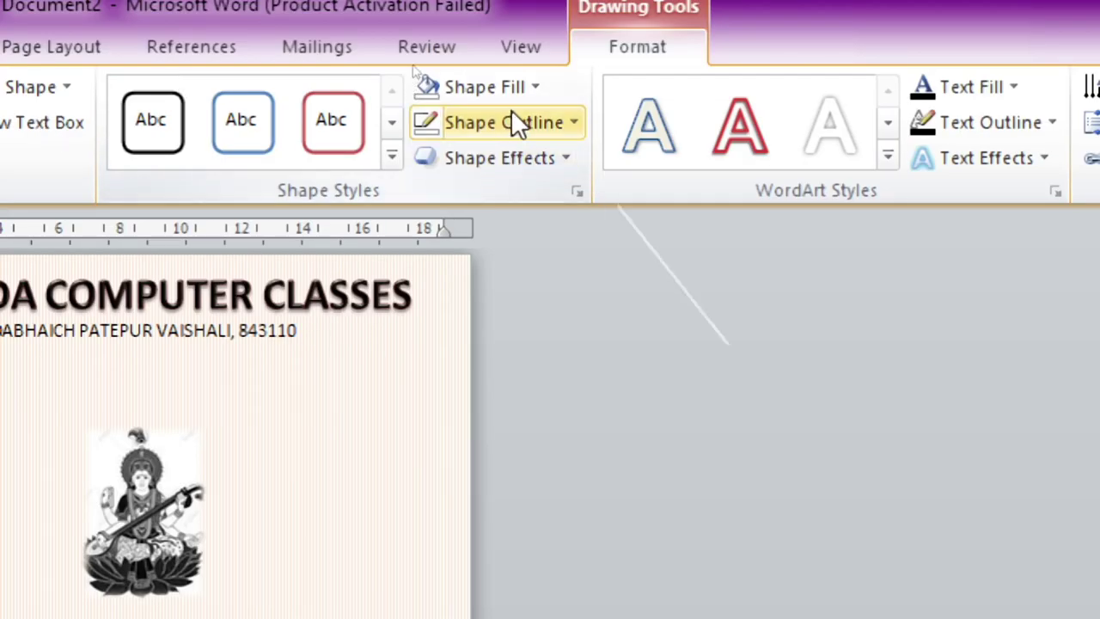
{"action": "left_click", "coordinate": [511, 122]}
{"action": "mouse_move", "coordinate": [550, 501]}
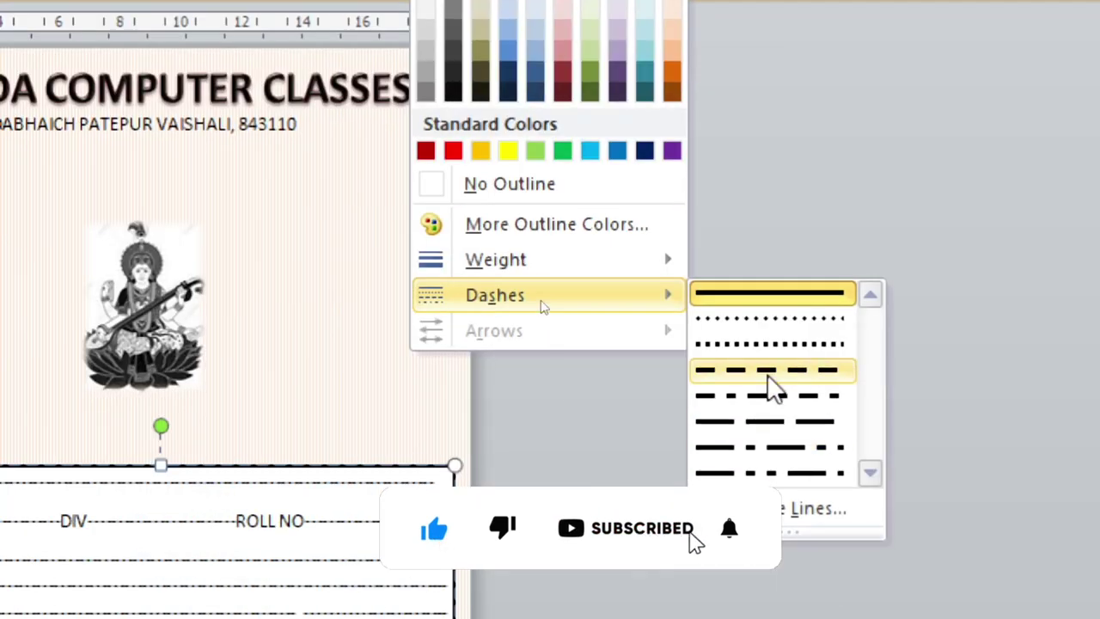
{"action": "left_click", "coordinate": [769, 397]}
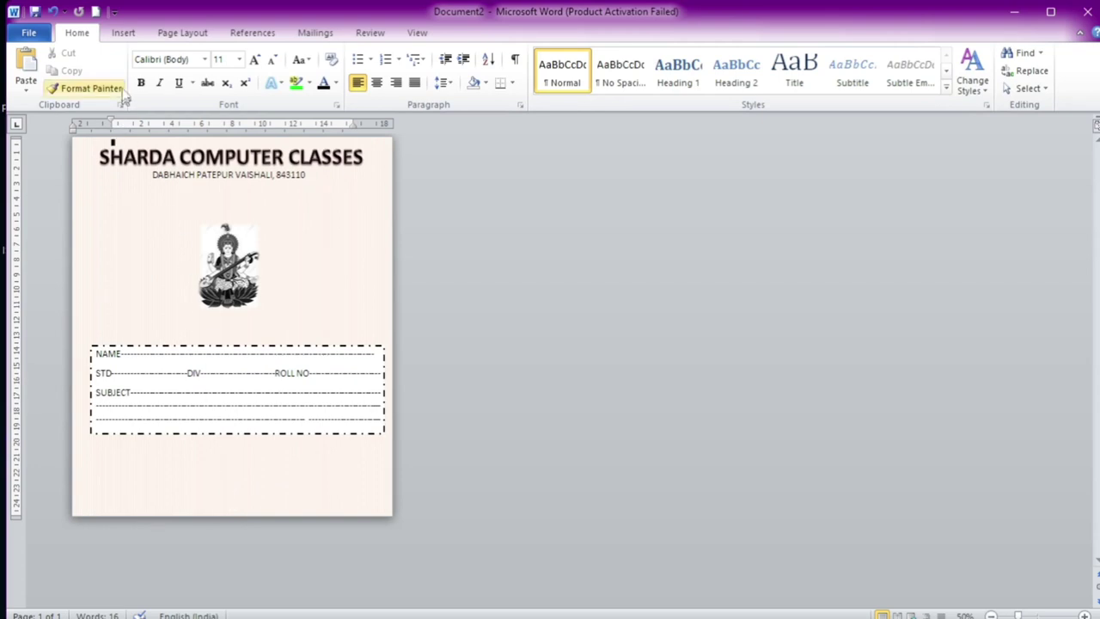
Draw a wide text box below the info box and type the student's name details
{"action": "left_click", "coordinate": [123, 33]}
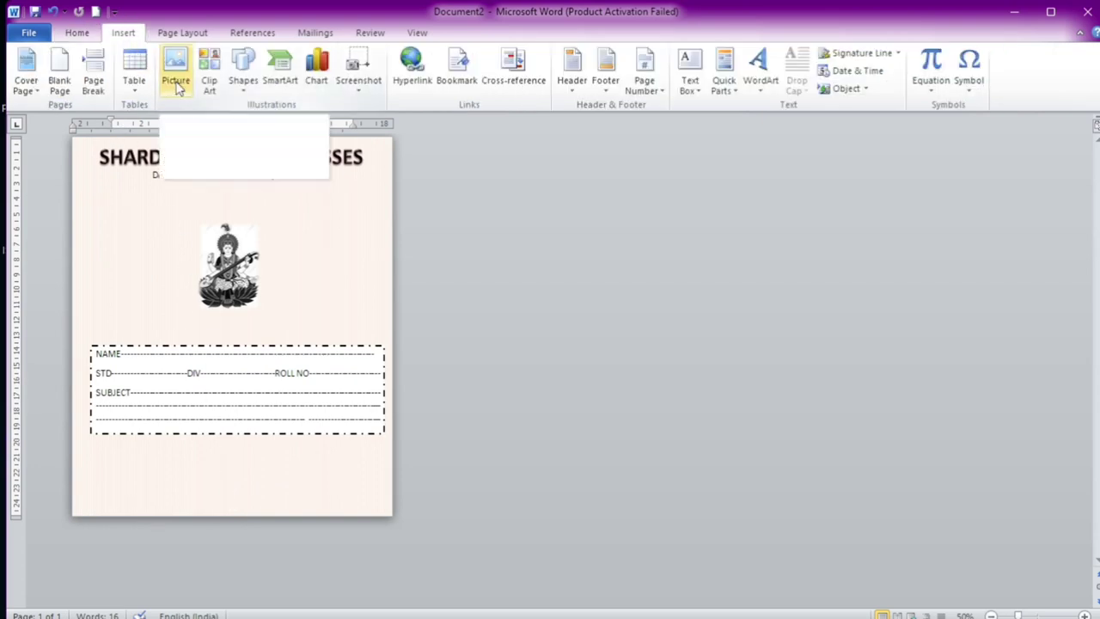
{"action": "left_click", "coordinate": [241, 86]}
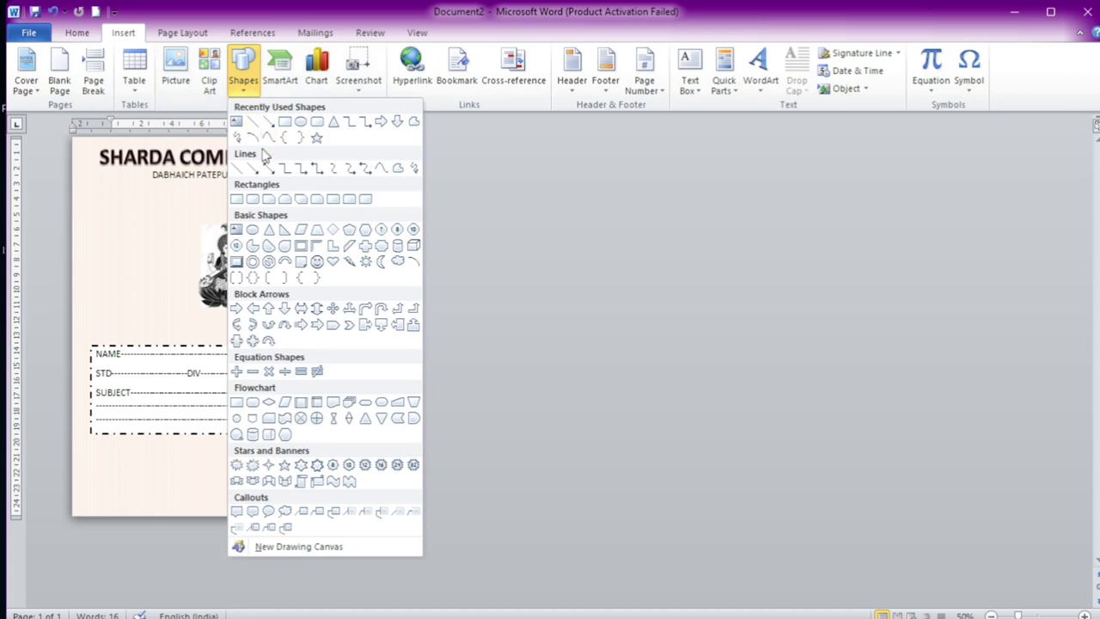
{"action": "left_click", "coordinate": [237, 121]}
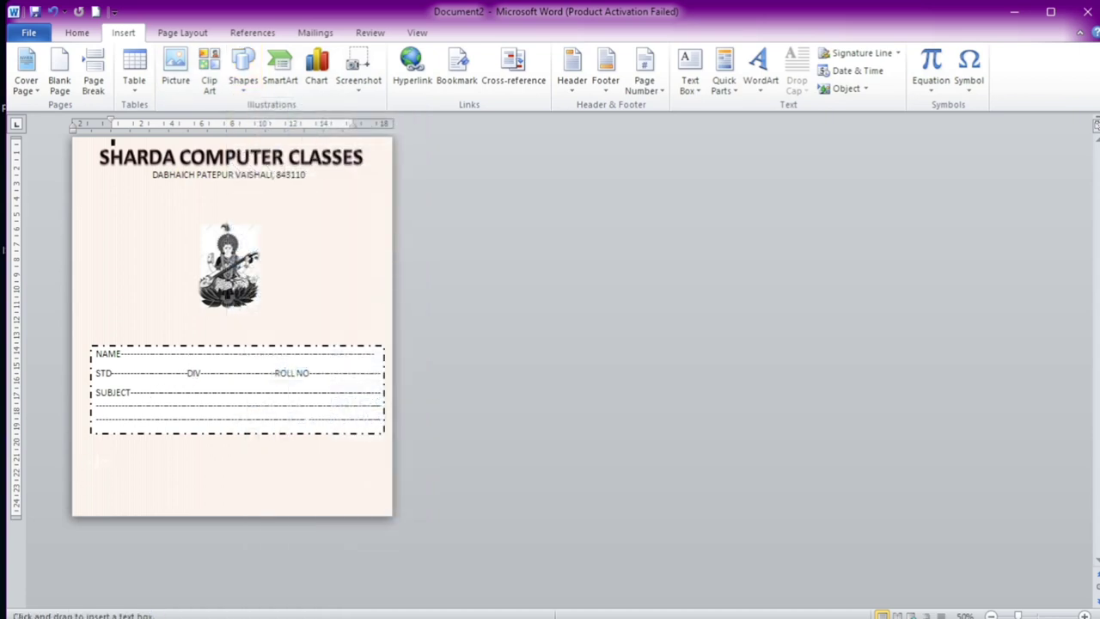
{"action": "left_click_drag", "start_coordinate": [96, 461], "coordinate": [366, 492]}
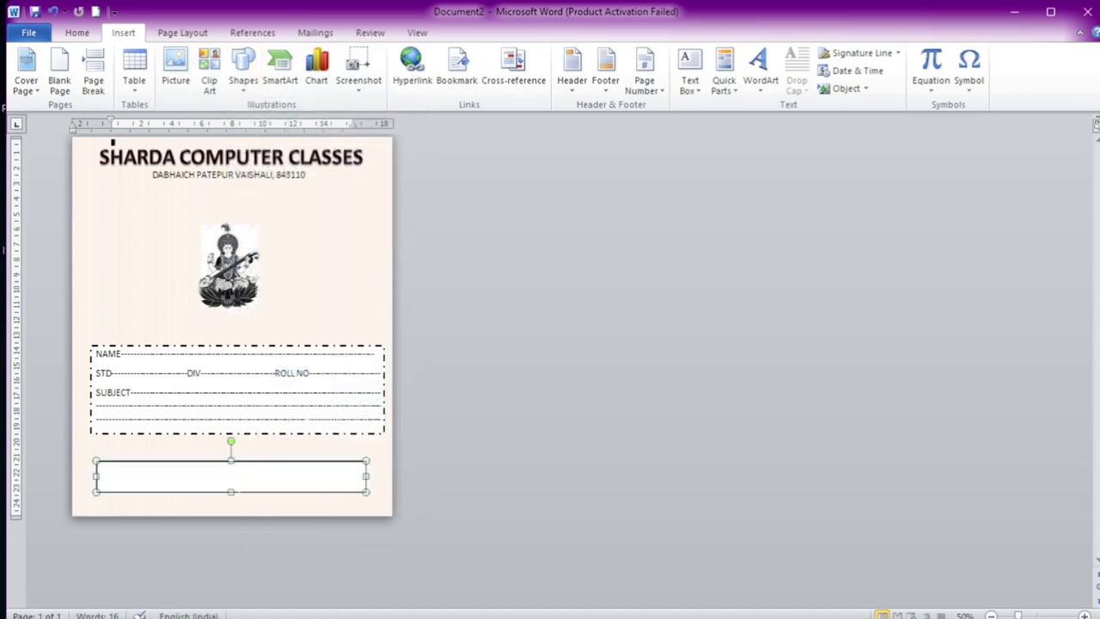
{"action": "right_click", "coordinate": [200, 489]}
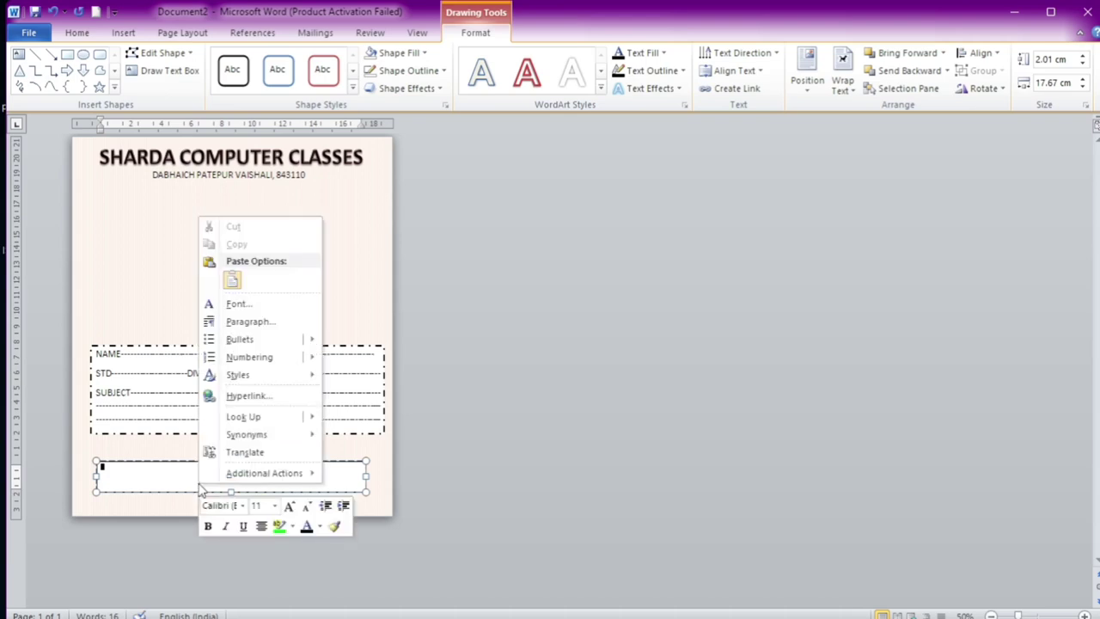
{"action": "key", "text": "Up"}
{"action": "key", "text": "Right"}
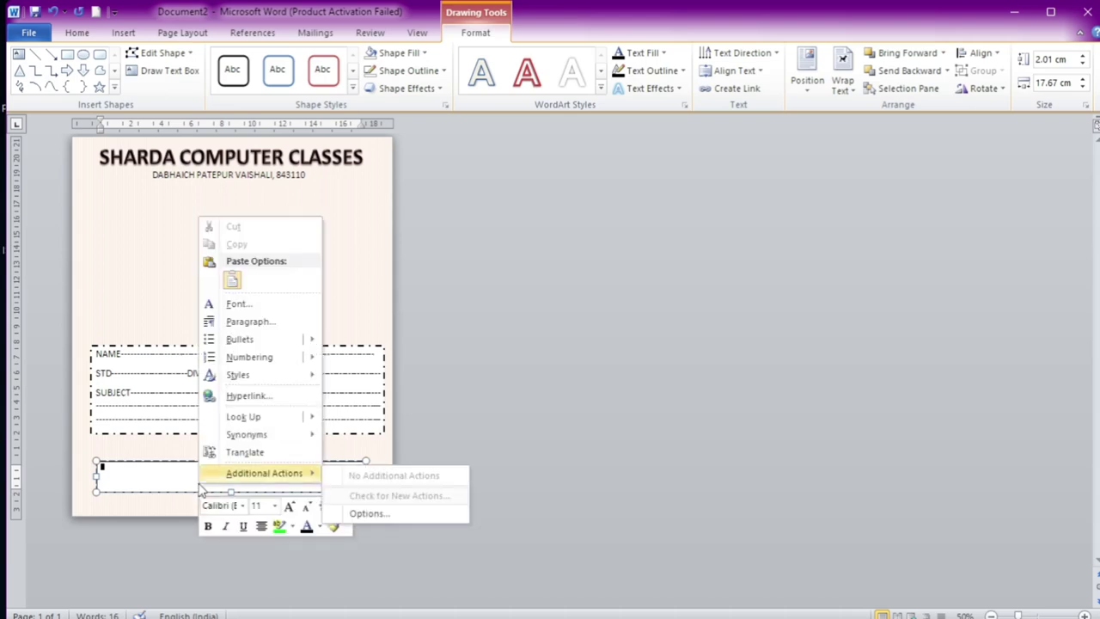
{"action": "key", "text": "Escape"}
{"action": "key", "text": "Escape"}
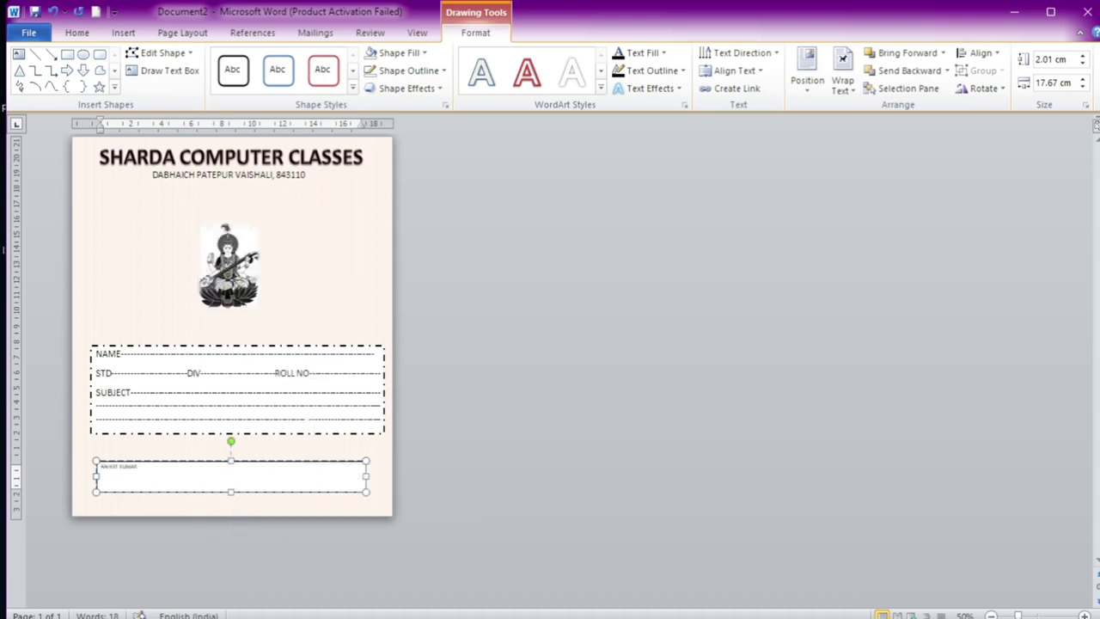
{"action": "type", "text": "508406116"}
Enlarge the bottom box text to 26 pt and remove the box's outline and fill
{"action": "key", "text": "ctrl+a"}
{"action": "left_click", "coordinate": [76, 32]}
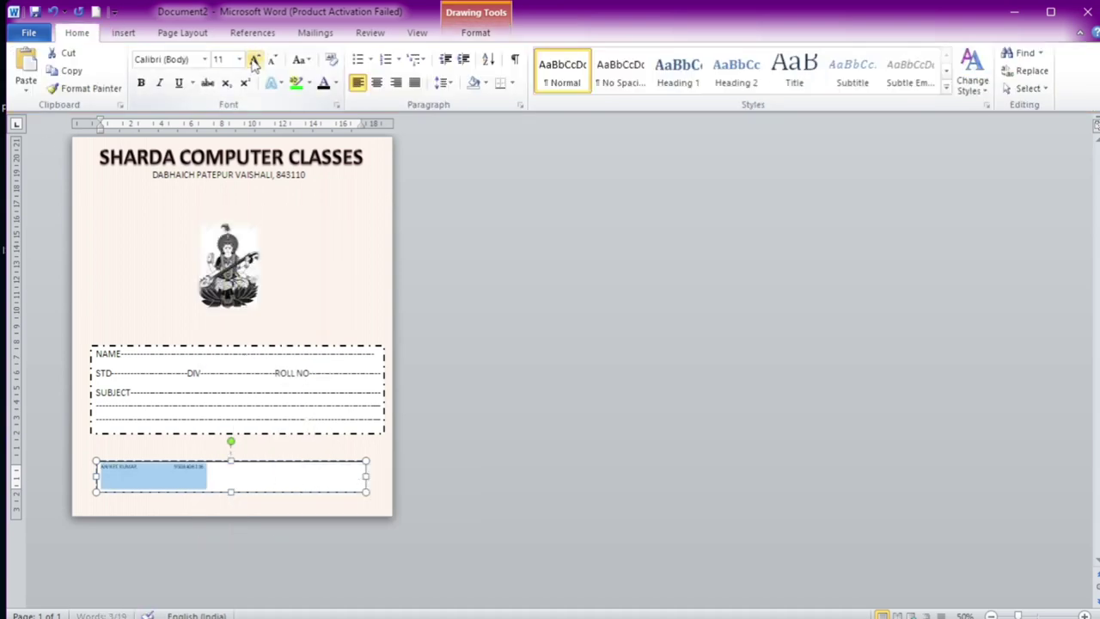
{"action": "left_click", "coordinate": [255, 60]}
{"action": "left_click", "coordinate": [226, 466]}
{"action": "left_click", "coordinate": [475, 32]}
{"action": "left_click", "coordinate": [405, 71]}
{"action": "left_click", "coordinate": [404, 201]}
{"action": "left_click", "coordinate": [397, 47]}
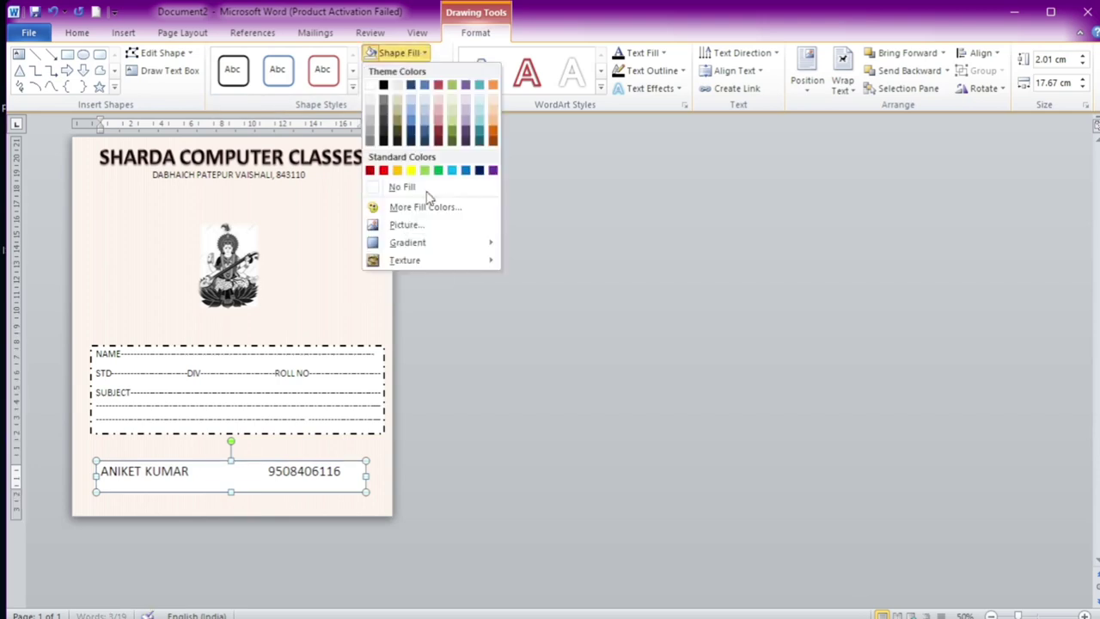
{"action": "left_click", "coordinate": [401, 181]}
Select the name and phone number text and bring up the font colour choices
{"action": "left_click_drag", "start_coordinate": [101, 471], "coordinate": [344, 471]}
{"action": "left_click", "coordinate": [76, 32]}
{"action": "left_click", "coordinate": [335, 82]}
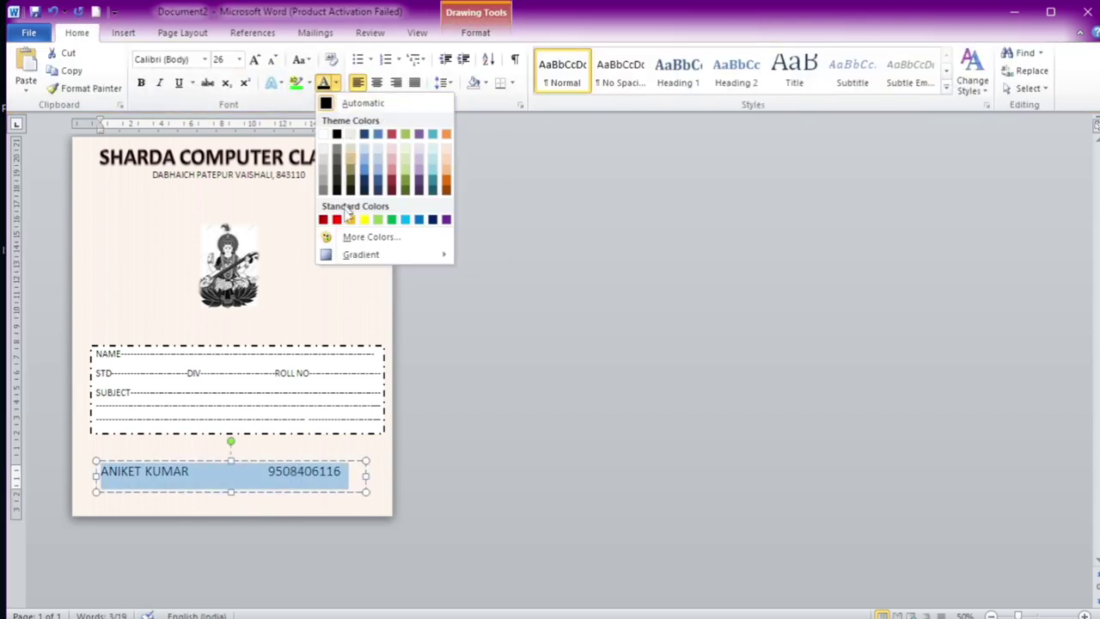